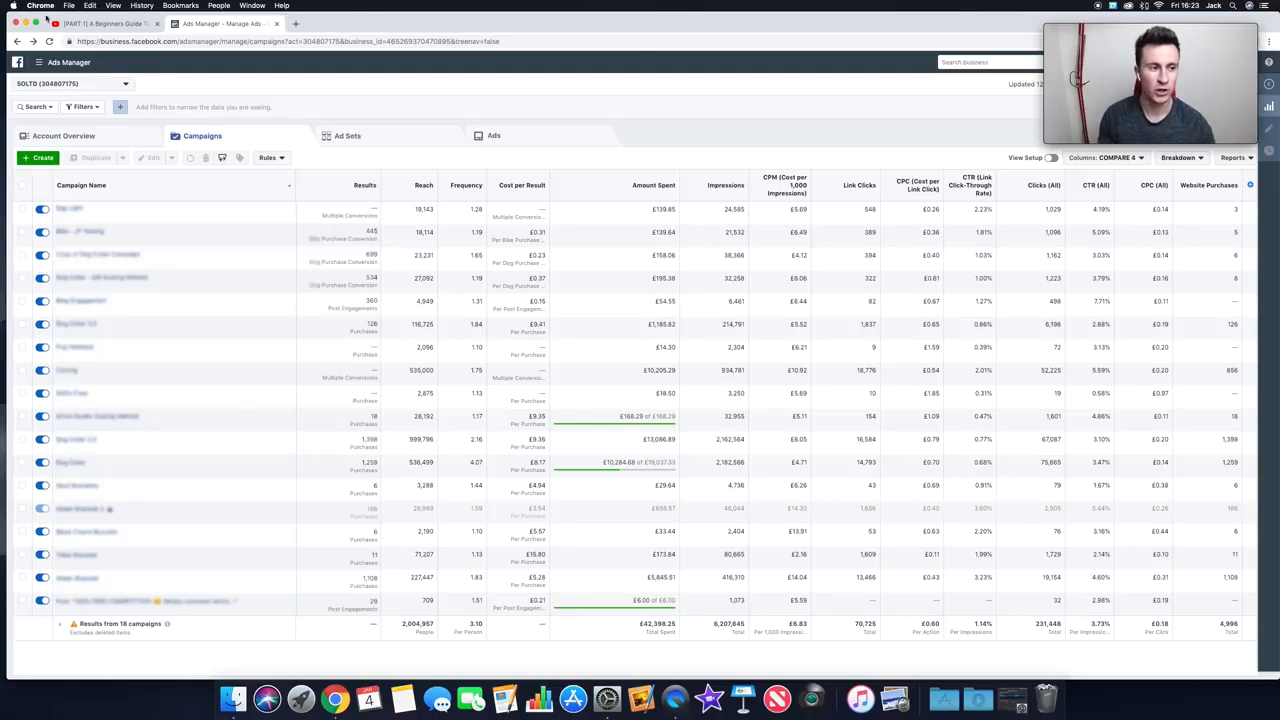
- Start creating a new ad campaign from scratch, discarding the saved Dog Collar draft
{"action": "left_click", "coordinate": [60, 62]}
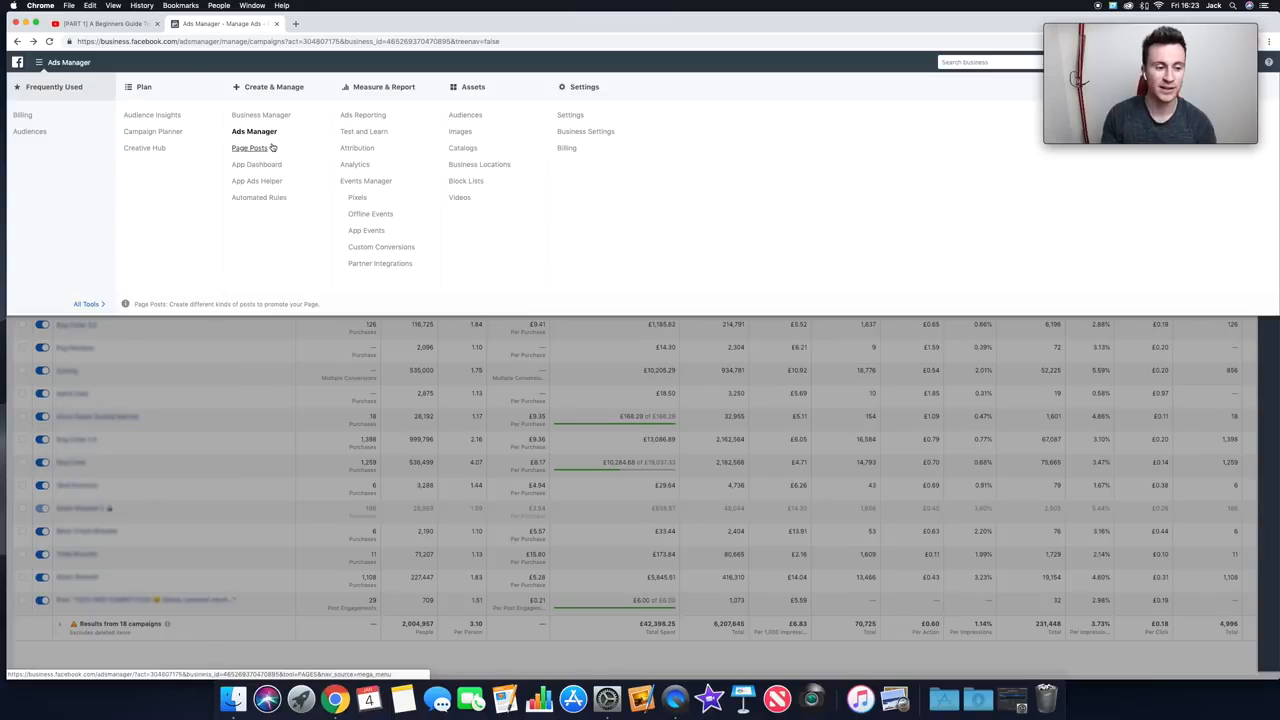
{"action": "left_click", "coordinate": [261, 360]}
{"action": "left_click", "coordinate": [45, 159]}
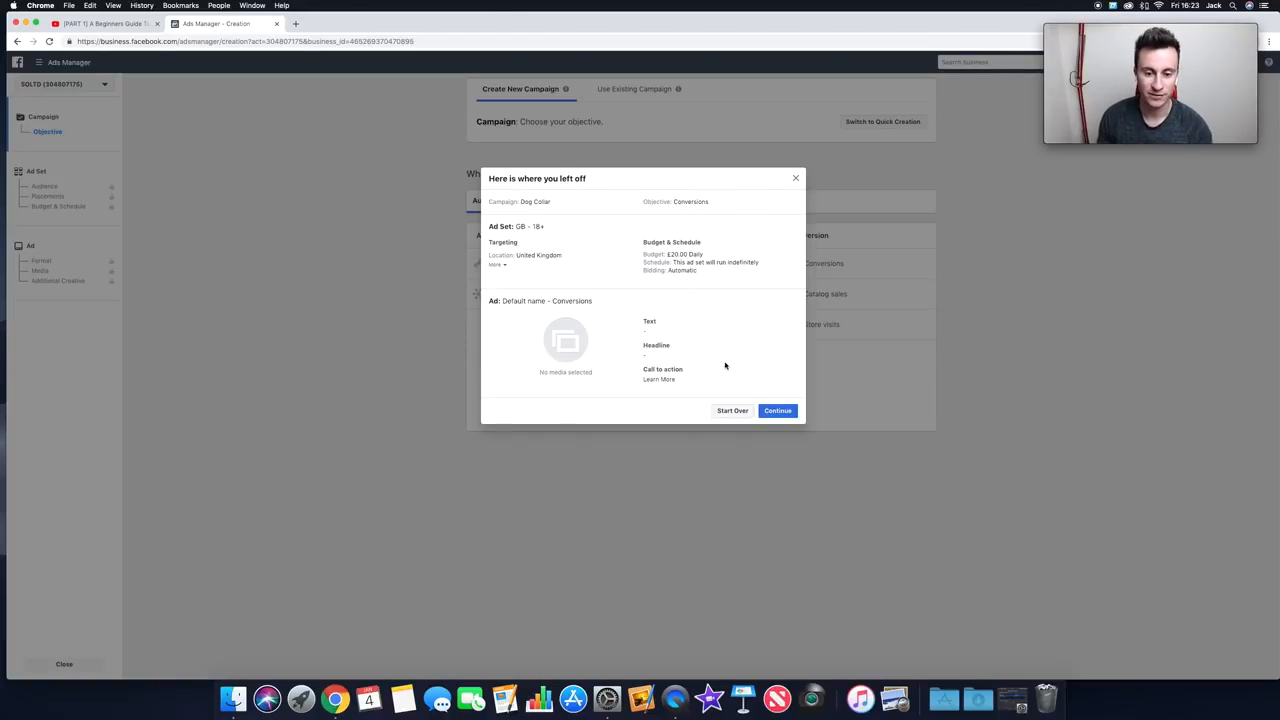
{"action": "left_click", "coordinate": [732, 410]}
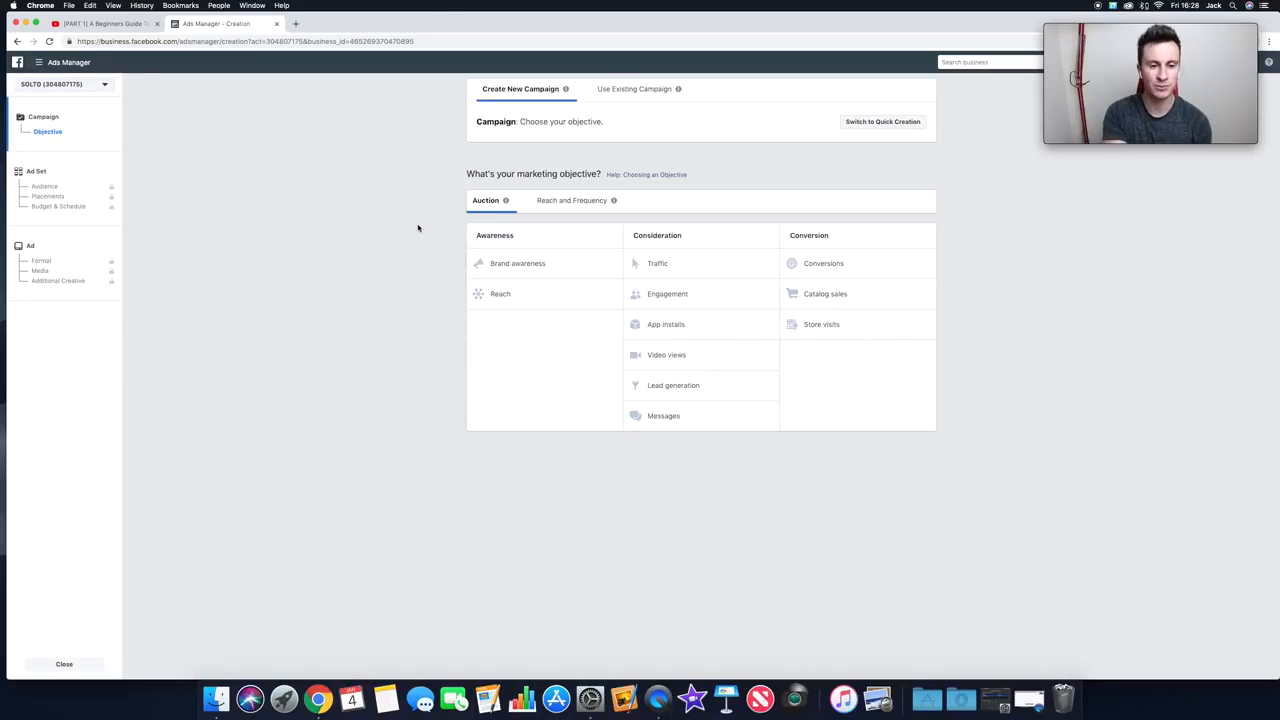
{"action": "mouse_move", "coordinate": [614, 201]}
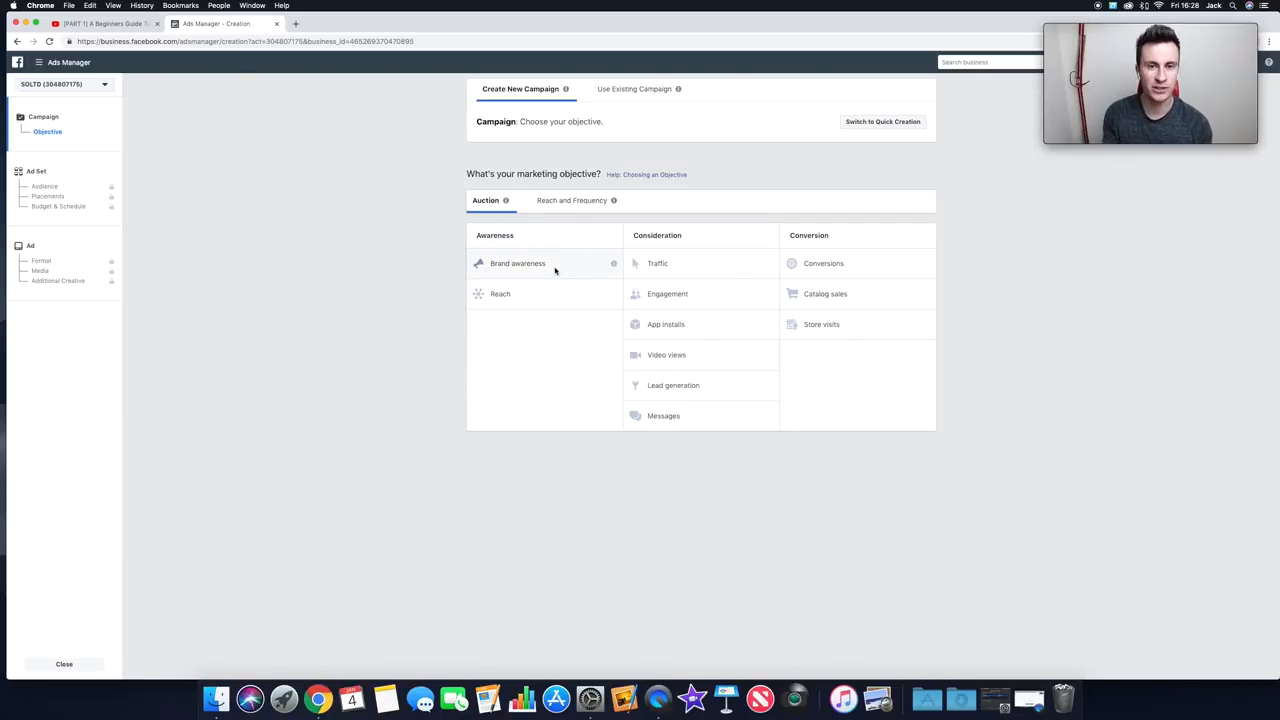
{"action": "mouse_move", "coordinate": [615, 266]}
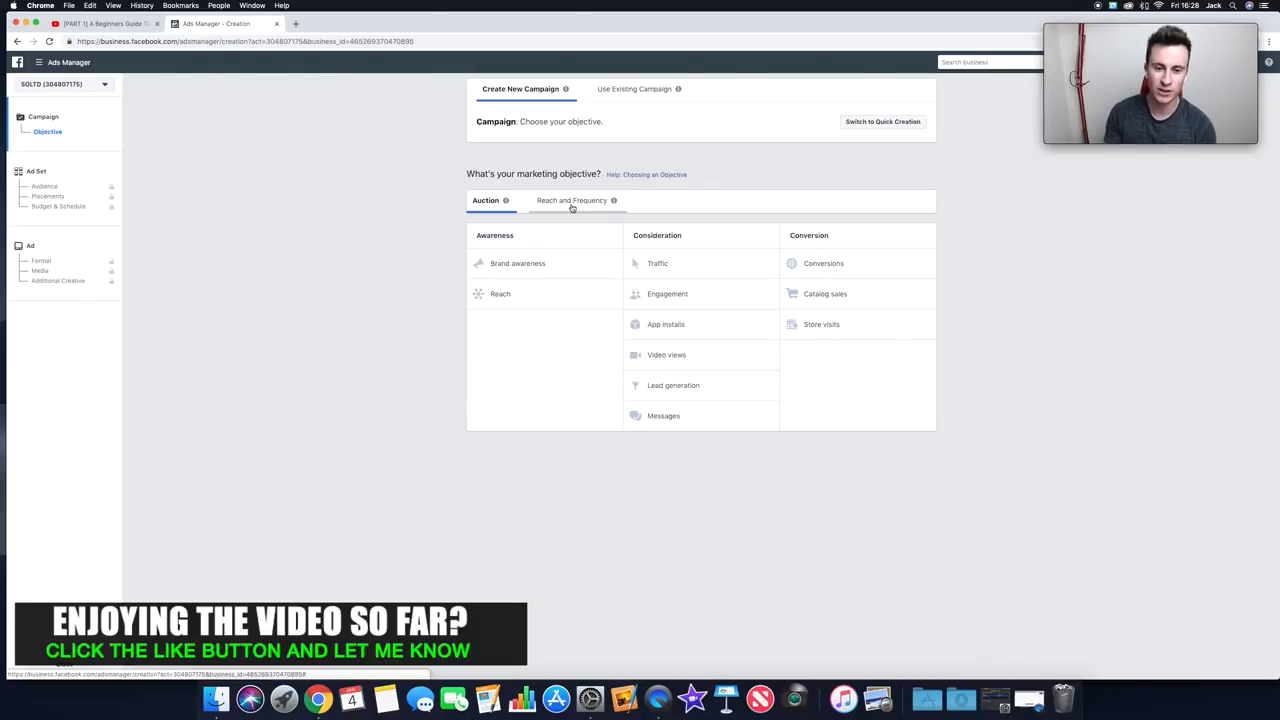
{"action": "mouse_move", "coordinate": [614, 202]}
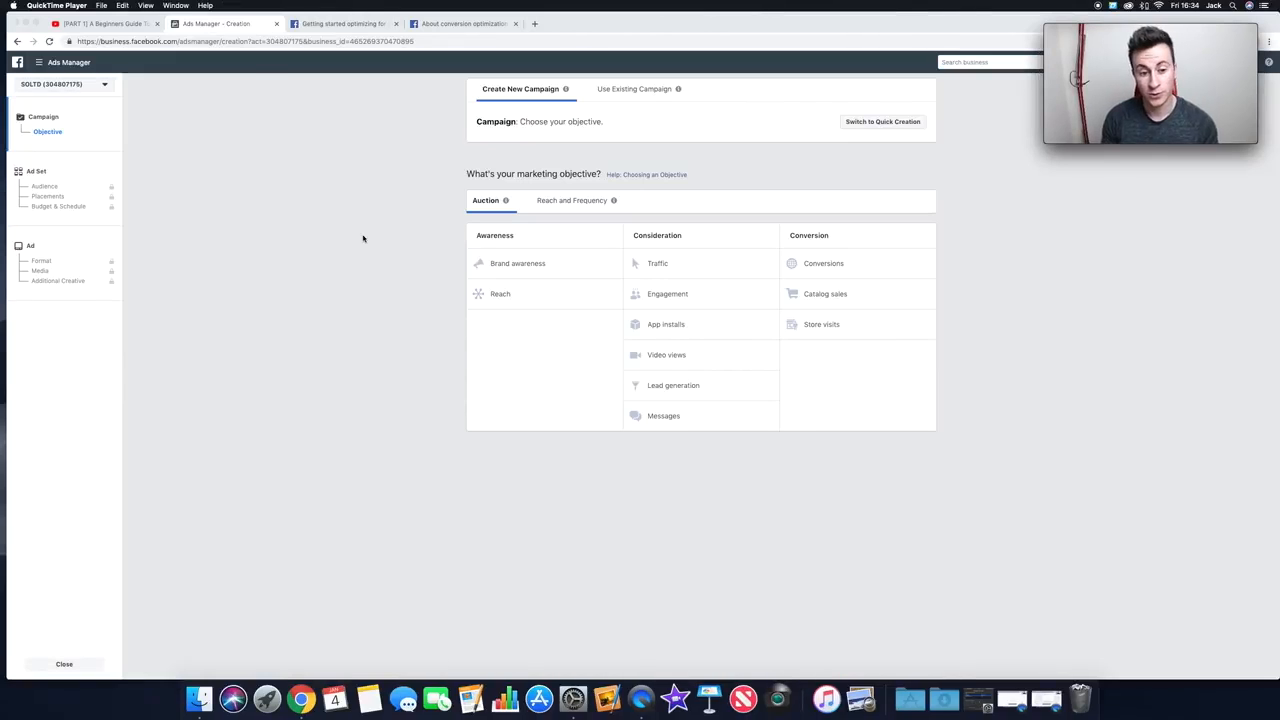
{"action": "left_click", "coordinate": [951, 226]}
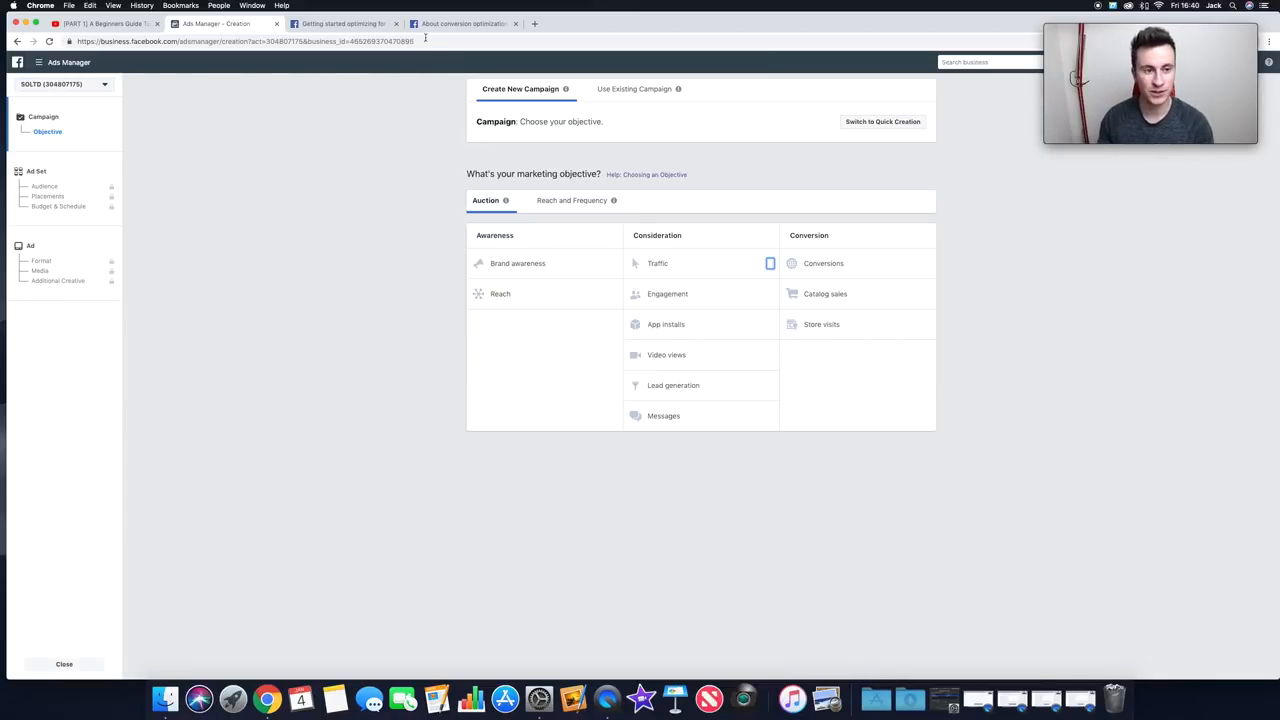
- Consult the two open Facebook help articles for the recommended weekly optimization events and the pixel event benchmarks, and return to campaign creation
{"action": "left_click", "coordinate": [333, 26]}
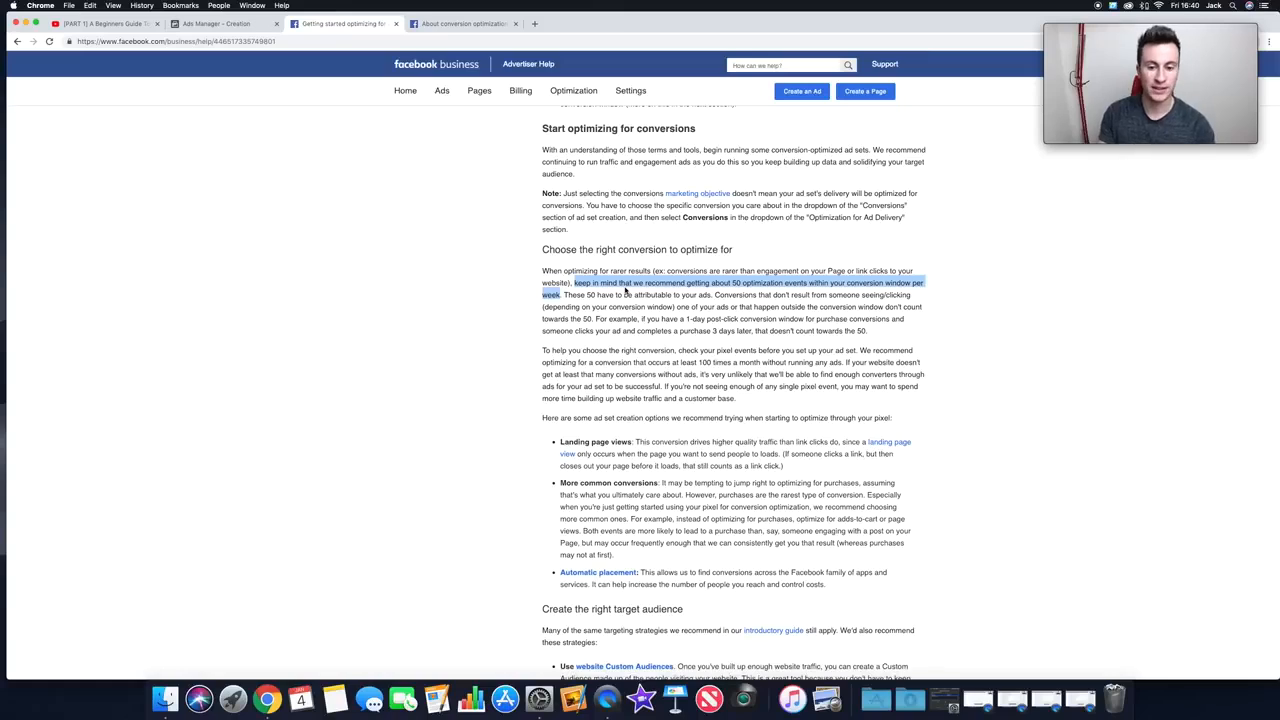
{"action": "left_click_drag", "start_coordinate": [640, 318], "coordinate": [658, 320]}
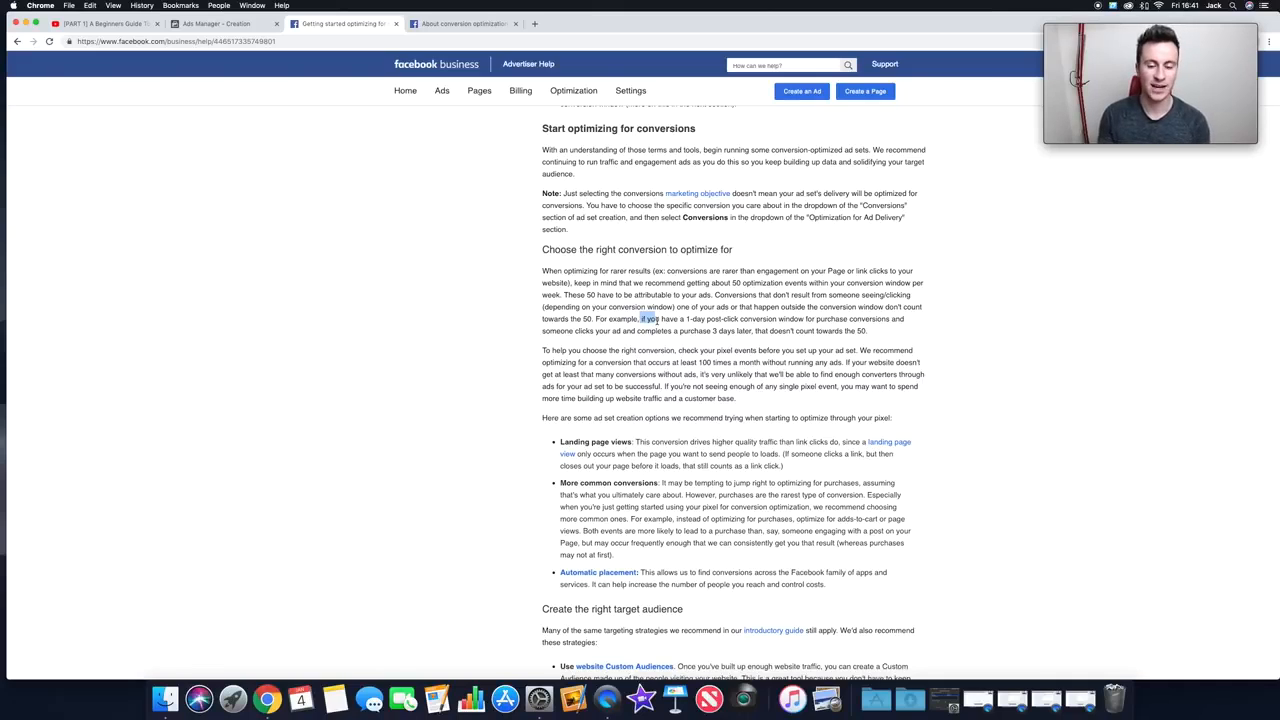
{"action": "left_click", "coordinate": [460, 26]}
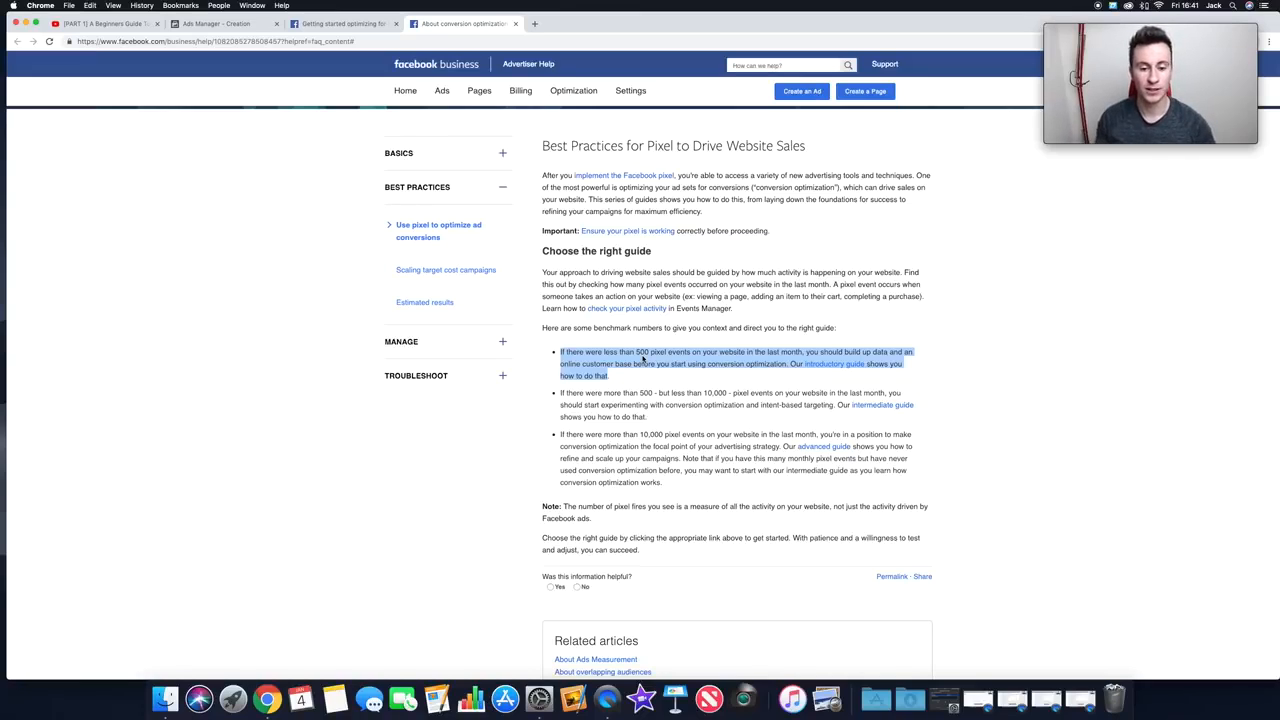
{"action": "left_click", "coordinate": [215, 23]}
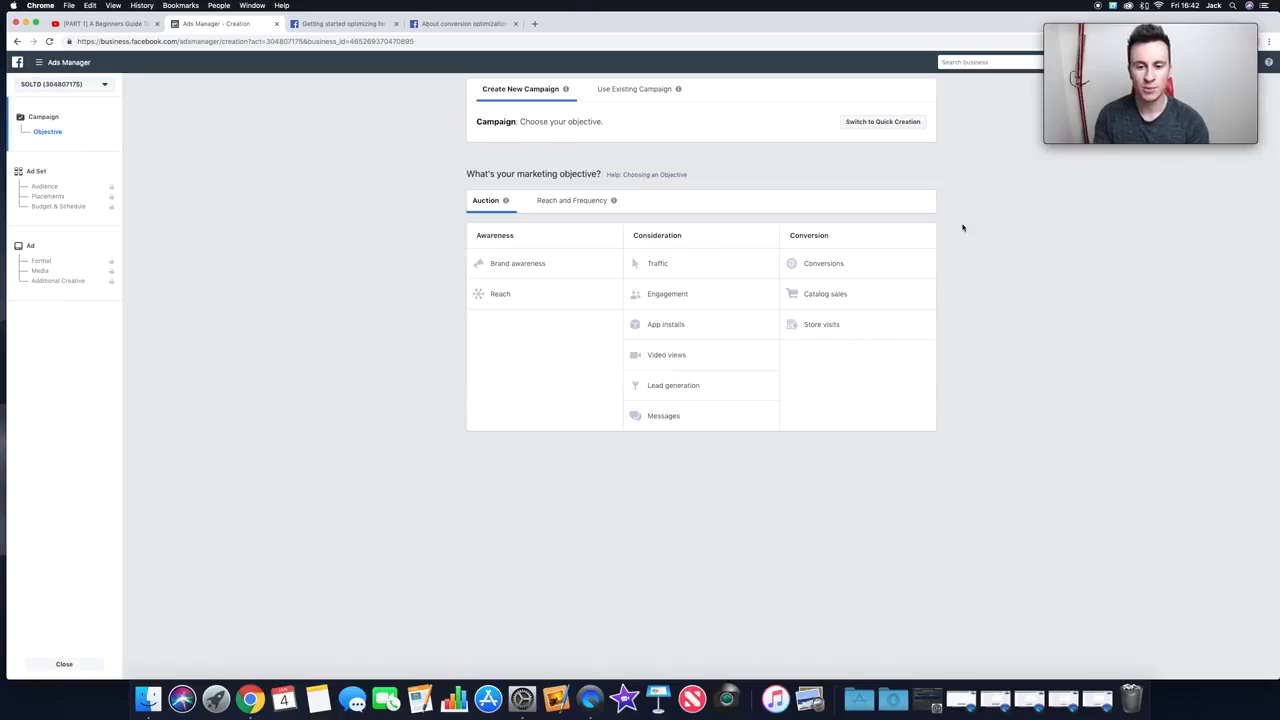
- Choose the Conversions marketing objective, name the campaign "Bike Light" and continue to the ad set
{"action": "left_click", "coordinate": [864, 261]}
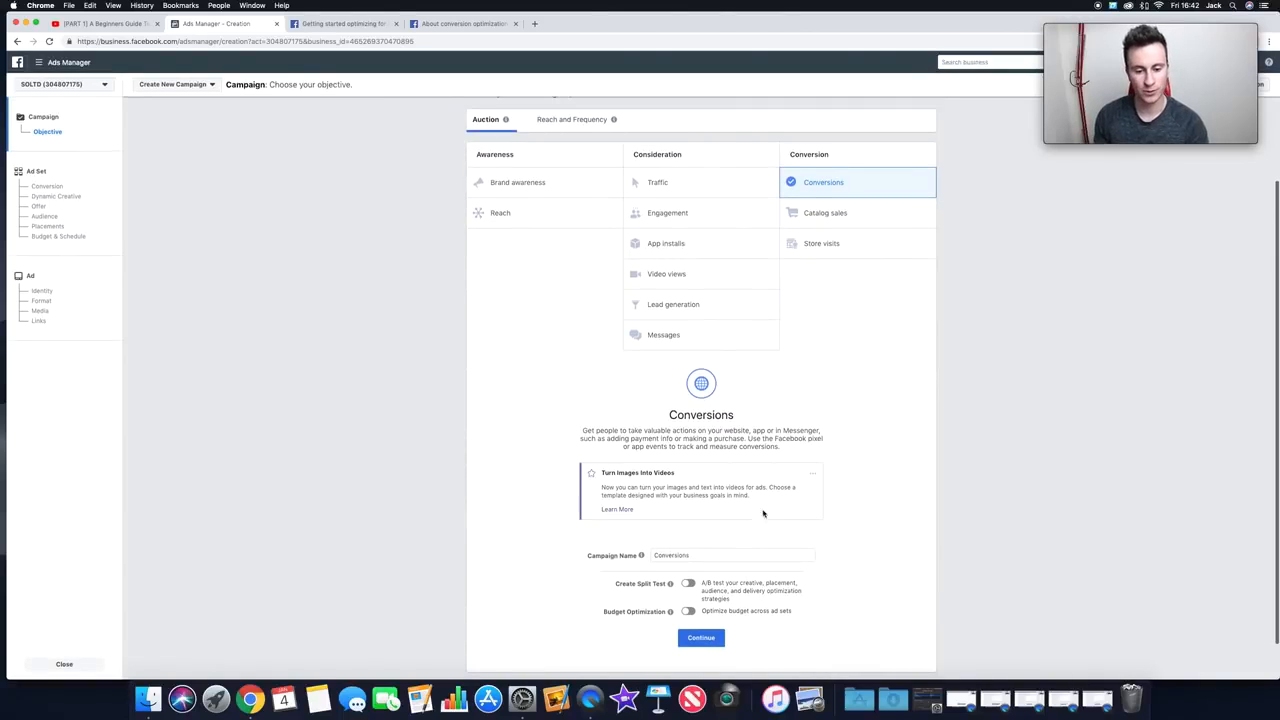
{"action": "left_click", "coordinate": [699, 509]}
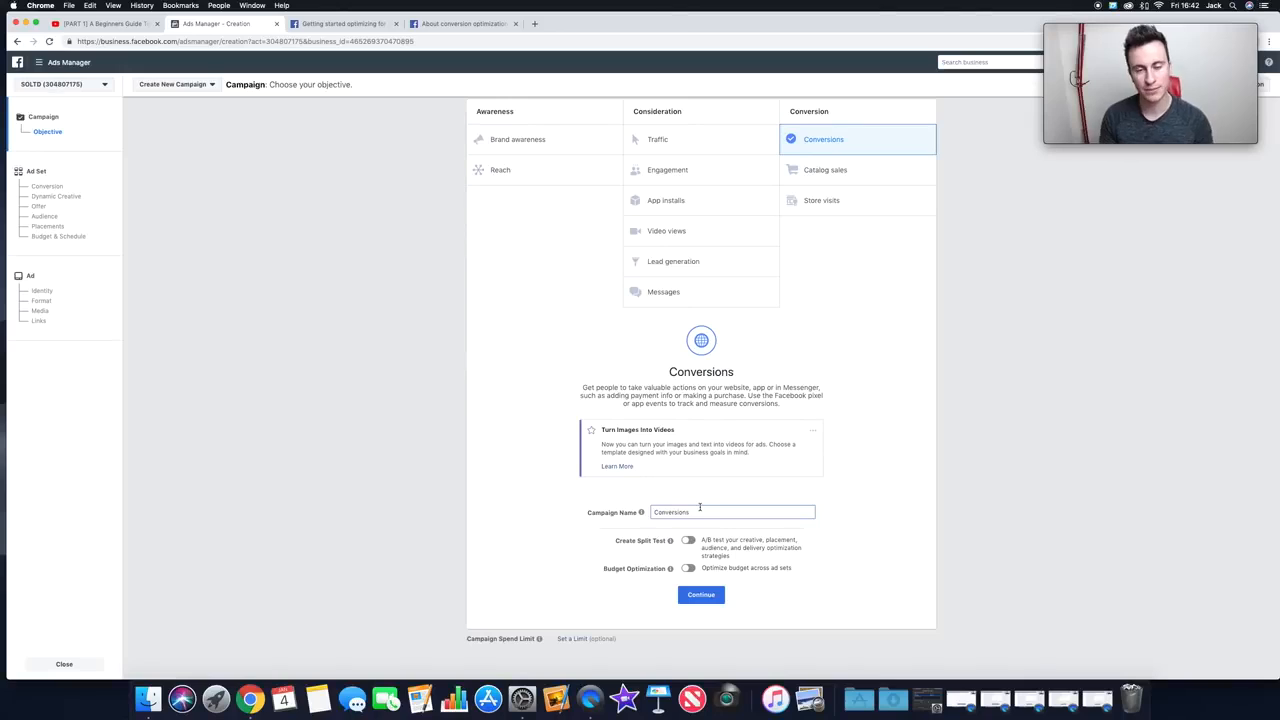
{"action": "key", "text": "super+a"}
{"action": "key", "text": "BackSpace"}
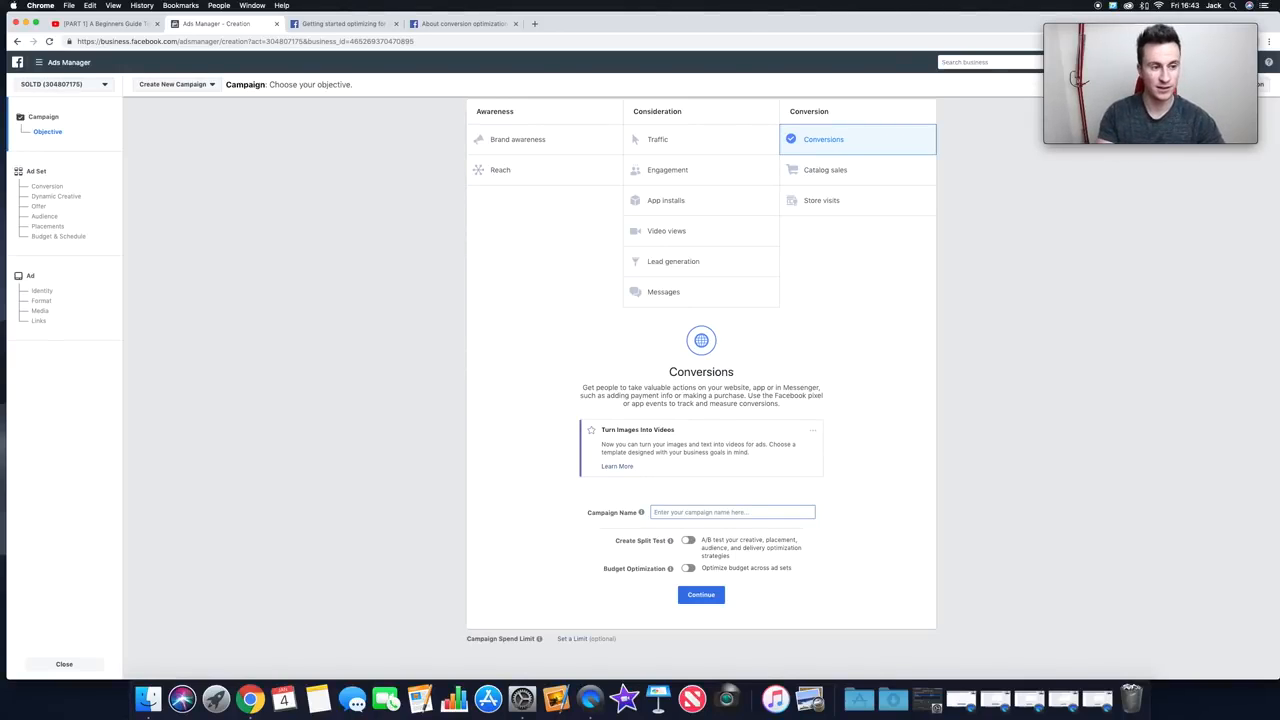
{"action": "type", "text": "Bike Light"}
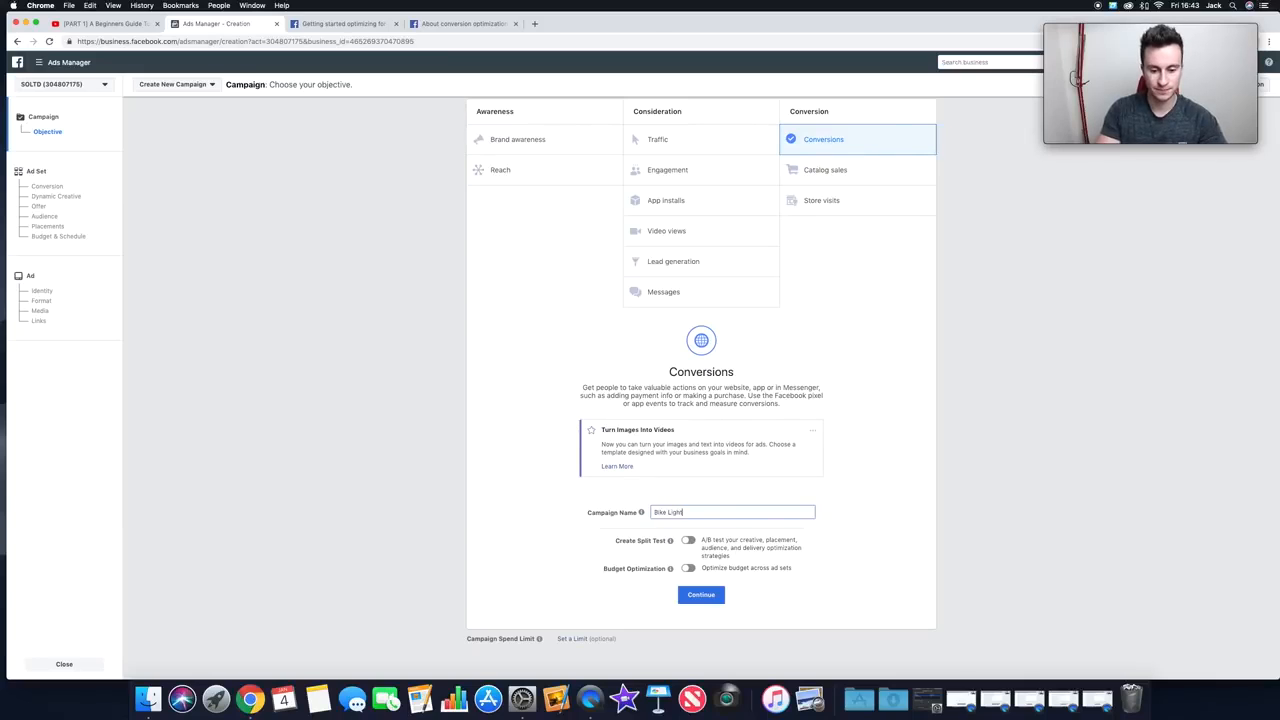
{"action": "left_click", "coordinate": [910, 494]}
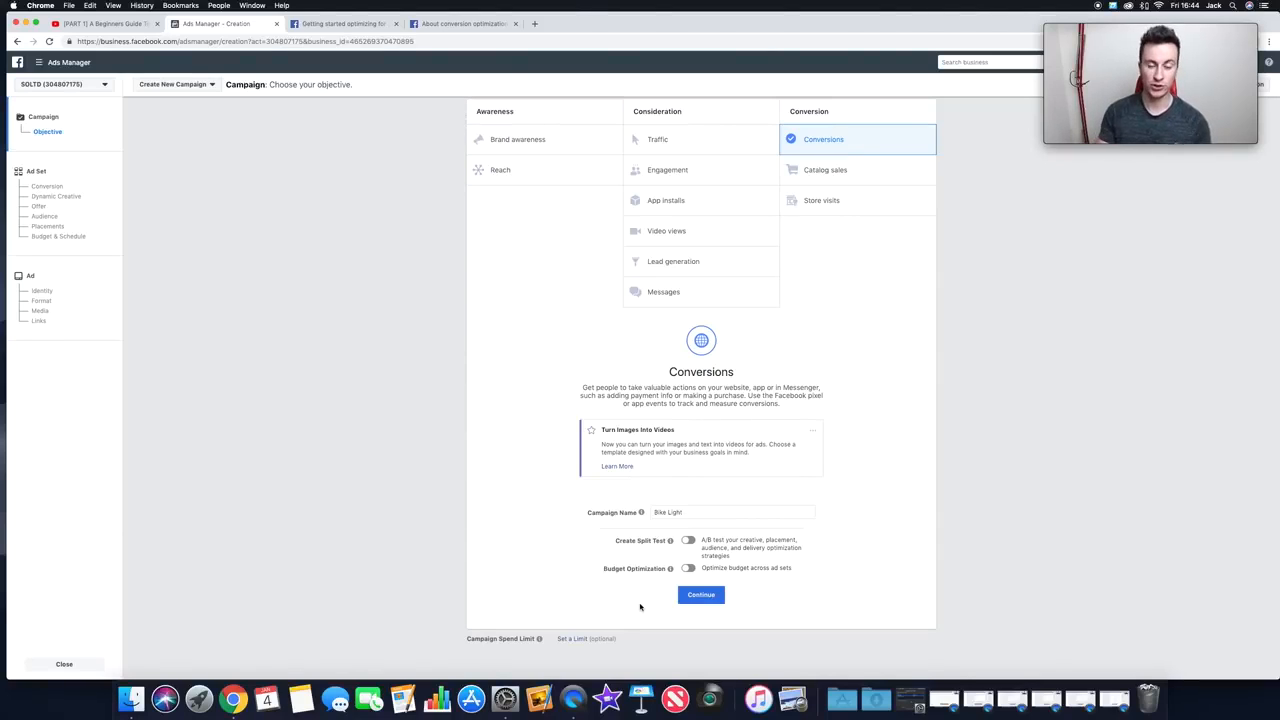
{"action": "left_click", "coordinate": [706, 596]}
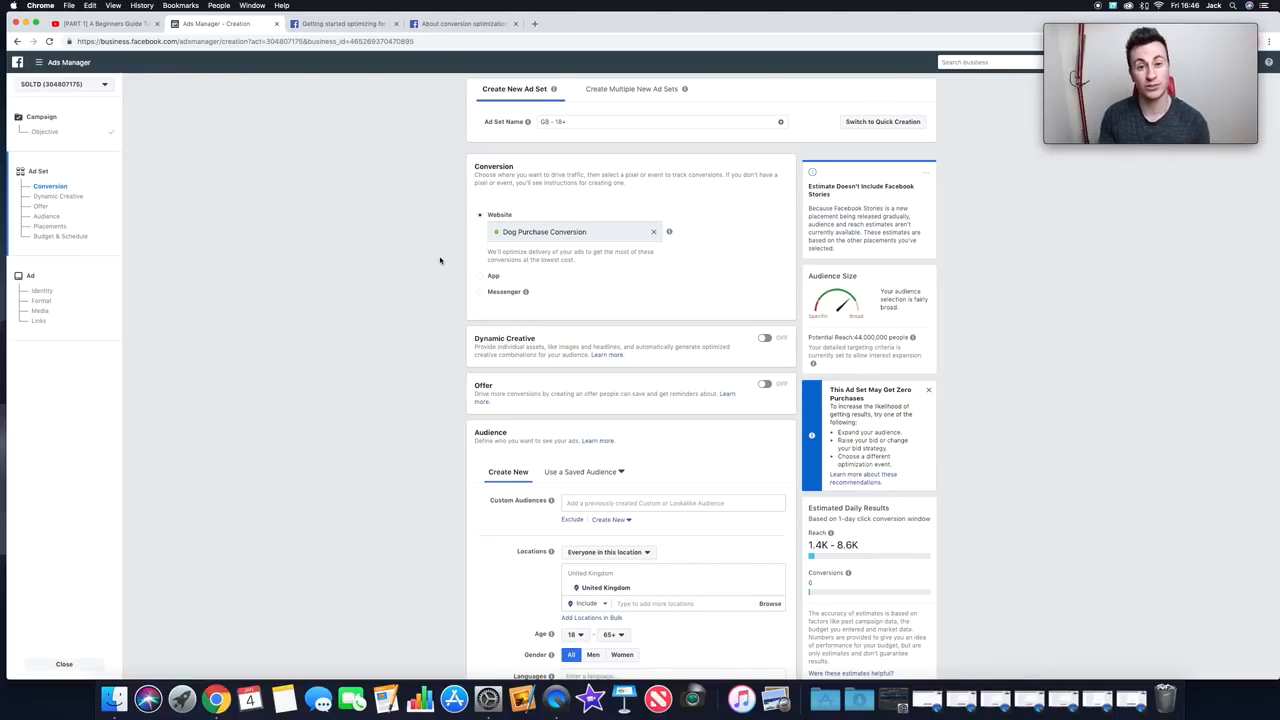
- Review the ad set's website conversion, dynamic creative, offer and audience settings along with the estimated daily results
{"action": "scroll", "coordinate": [443, 166], "scroll_direction": "down", "scroll_amount": 1}
{"action": "scroll", "coordinate": [441, 170], "scroll_direction": "up", "scroll_amount": 1}
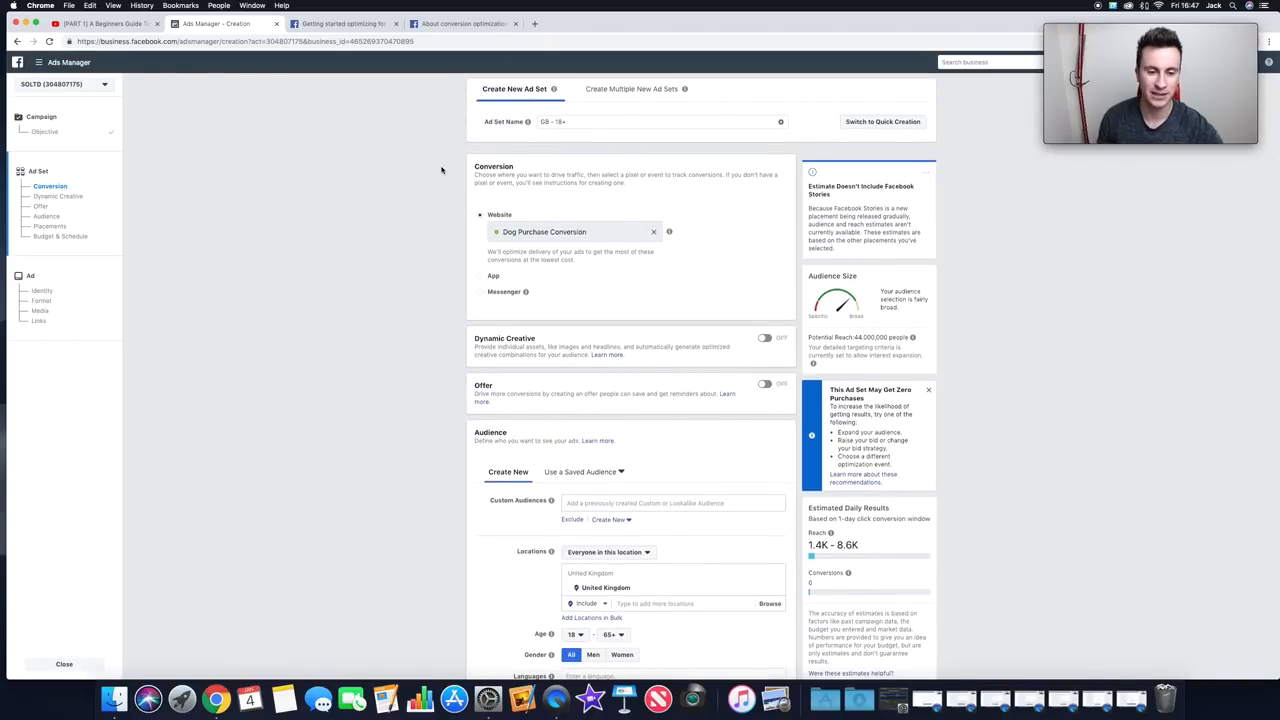
{"action": "scroll", "coordinate": [437, 162], "scroll_direction": "down", "scroll_amount": 1}
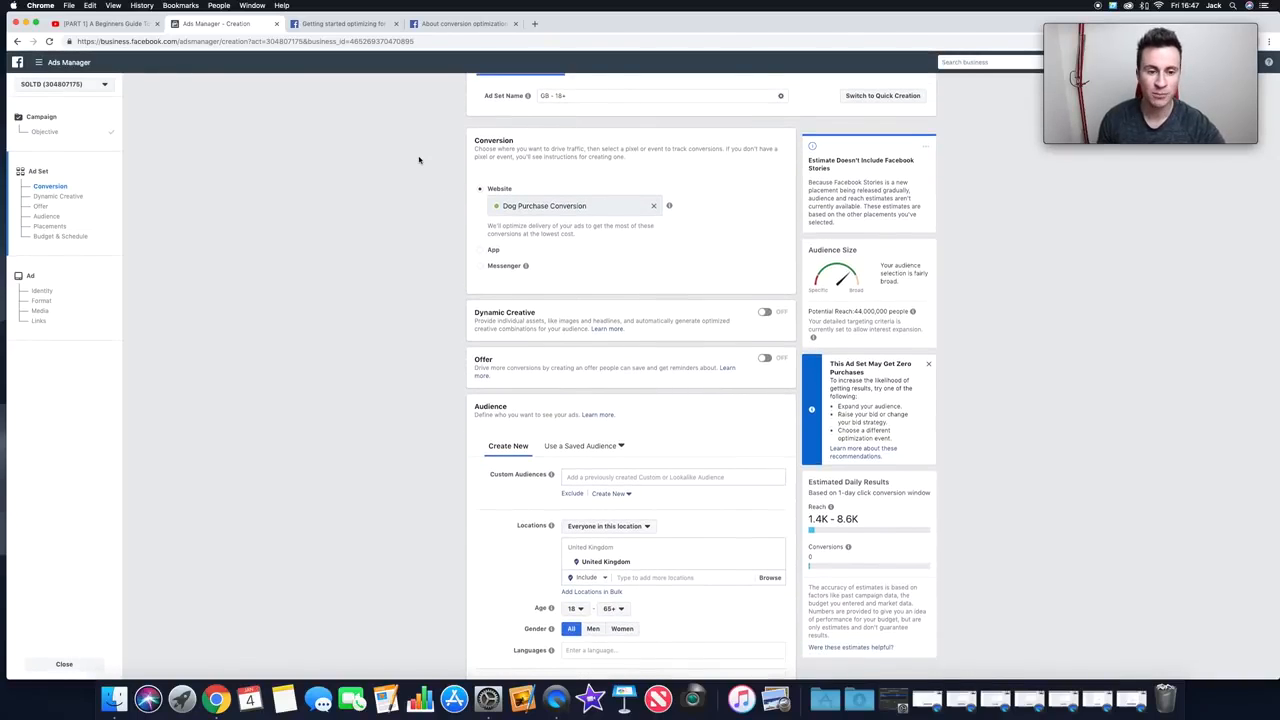
{"action": "scroll", "coordinate": [420, 160], "scroll_direction": "down", "scroll_amount": 1}
{"action": "scroll", "coordinate": [733, 170], "scroll_direction": "up", "scroll_amount": 1}
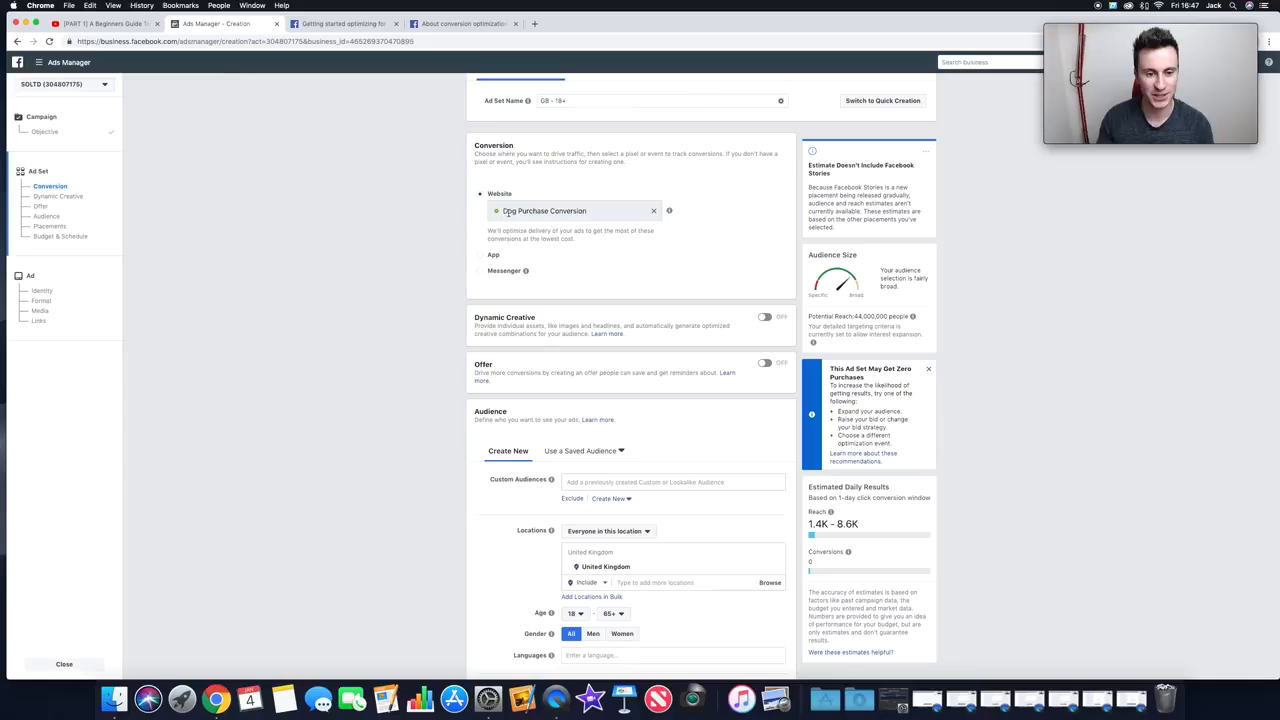
{"action": "scroll", "coordinate": [735, 177], "scroll_direction": "down", "scroll_amount": 1}
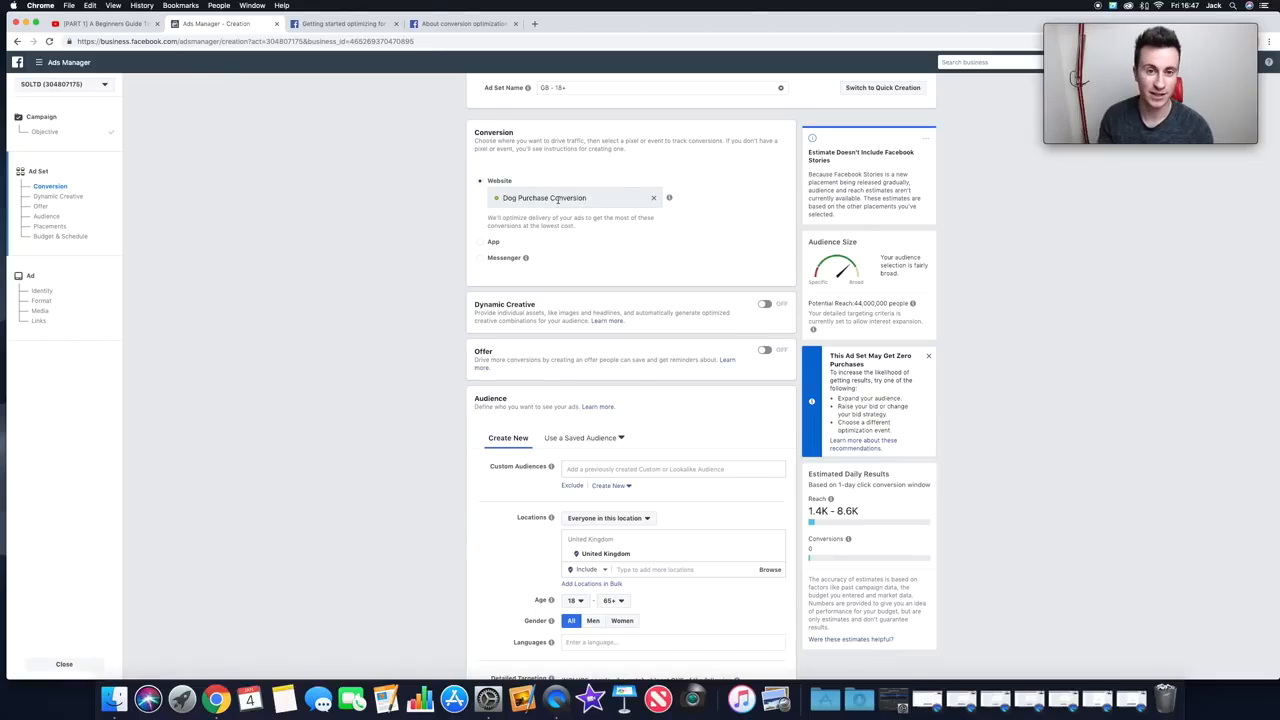
{"action": "mouse_move", "coordinate": [525, 263]}
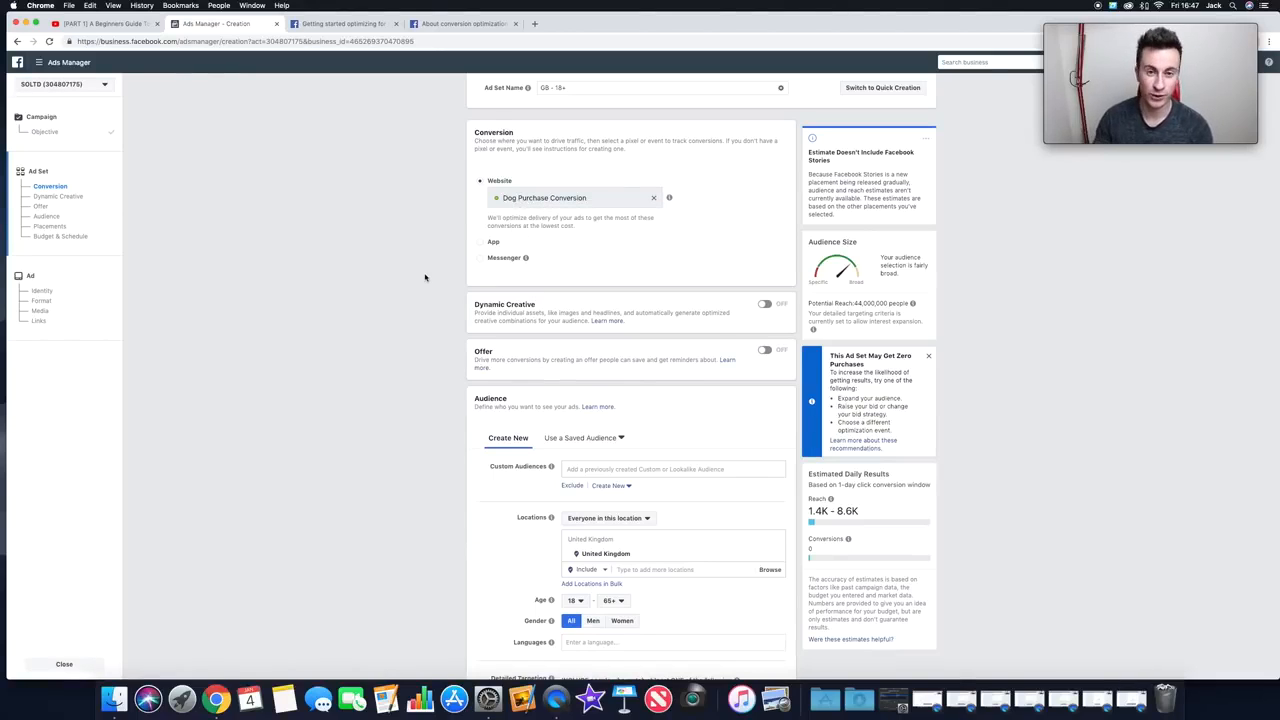
{"action": "scroll", "coordinate": [430, 272], "scroll_direction": "down", "scroll_amount": 1}
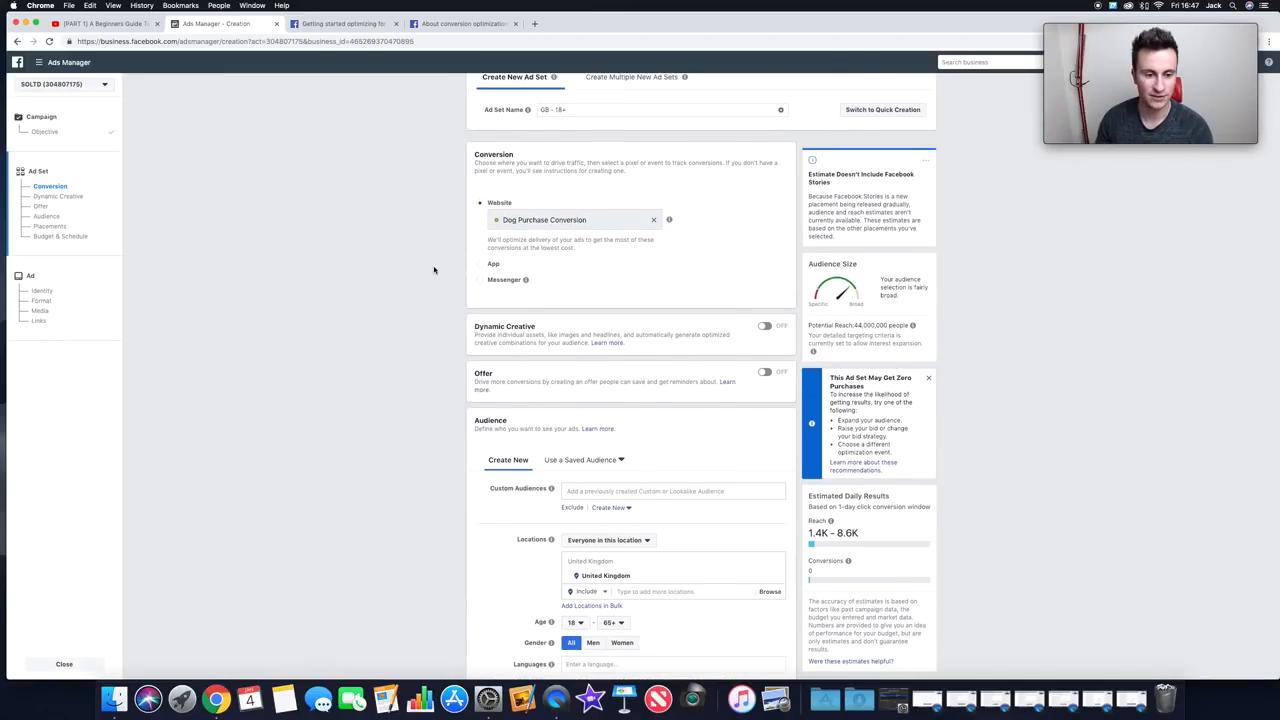
{"action": "scroll", "coordinate": [437, 266], "scroll_direction": "down", "scroll_amount": 1}
{"action": "scroll", "coordinate": [708, 232], "scroll_direction": "down", "scroll_amount": 2}
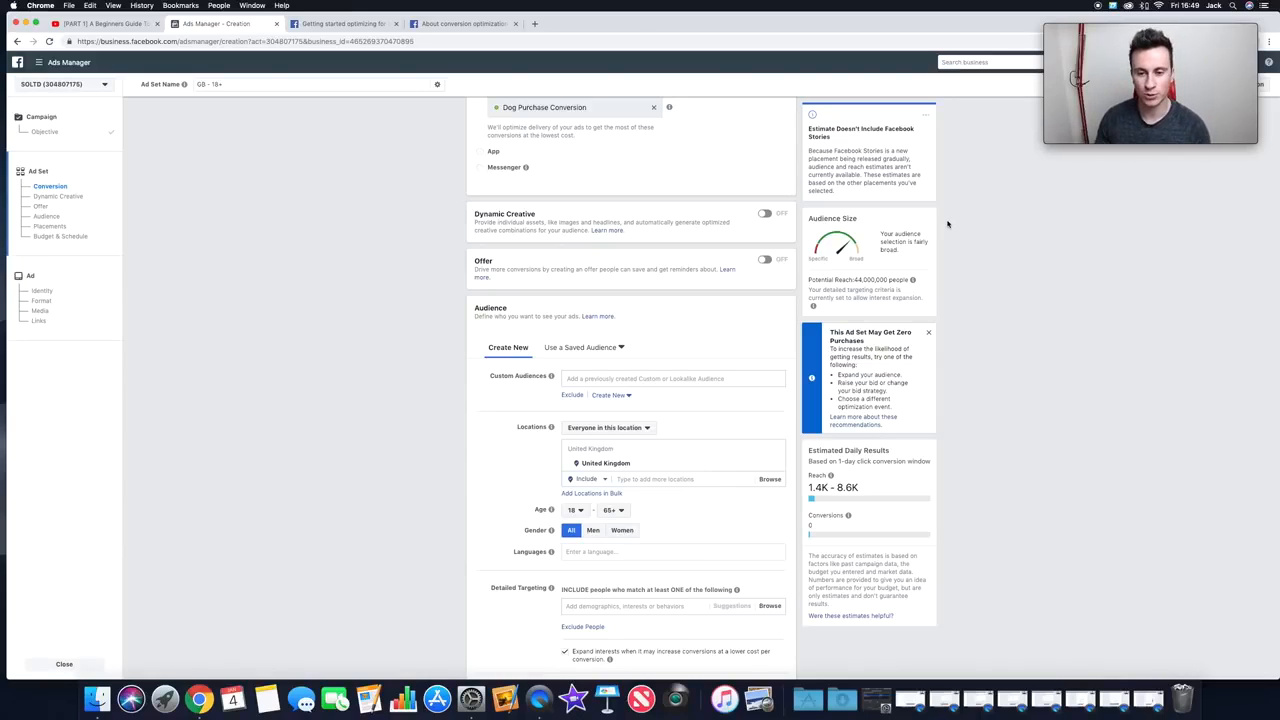
{"action": "scroll", "coordinate": [949, 222], "scroll_direction": "down", "scroll_amount": 2}
{"action": "scroll", "coordinate": [945, 213], "scroll_direction": "up", "scroll_amount": 1}
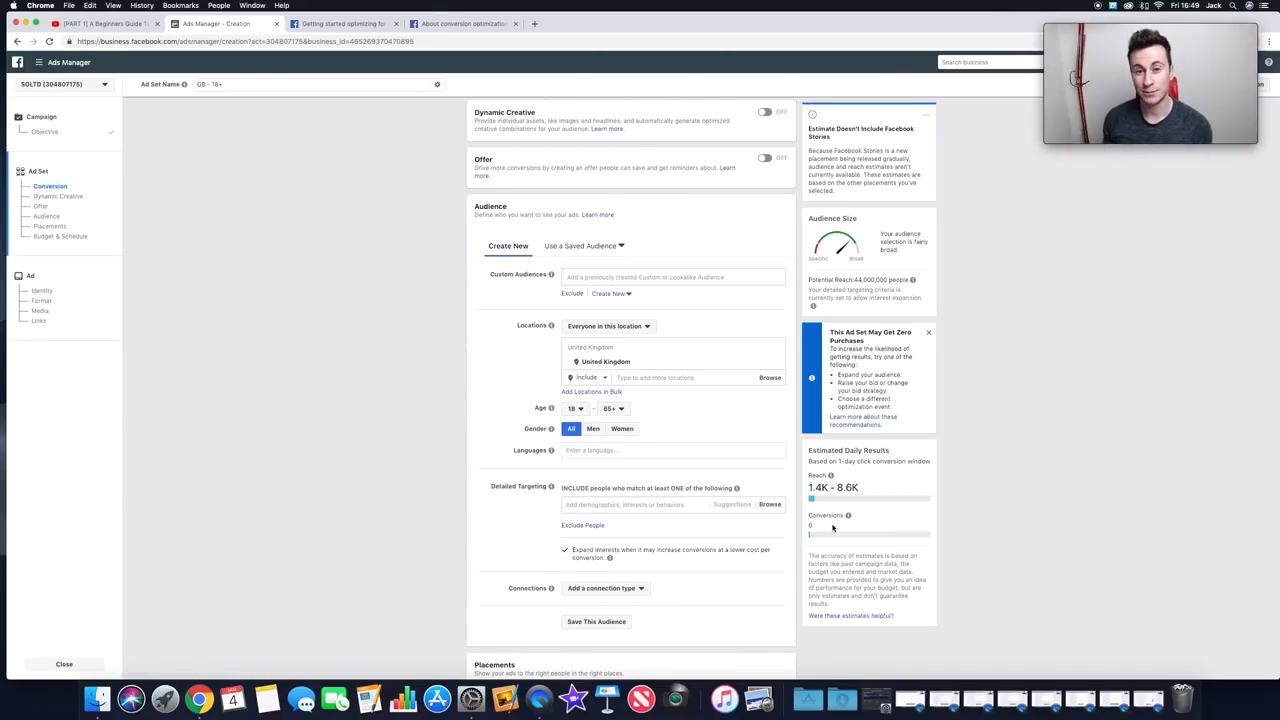
{"action": "scroll", "coordinate": [421, 362], "scroll_direction": "down", "scroll_amount": 1}
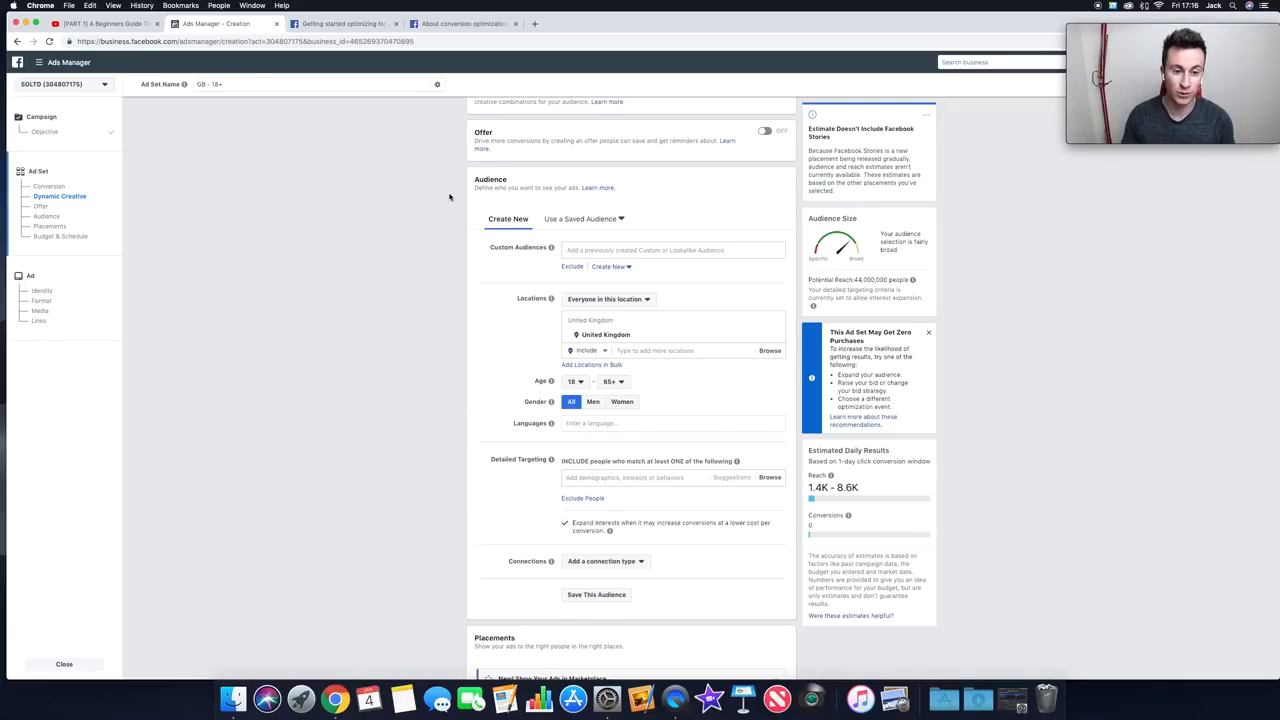
- Limit the audience's United Kingdom location targeting to people who live in this location
{"action": "scroll", "coordinate": [447, 200], "scroll_direction": "down", "scroll_amount": 2}
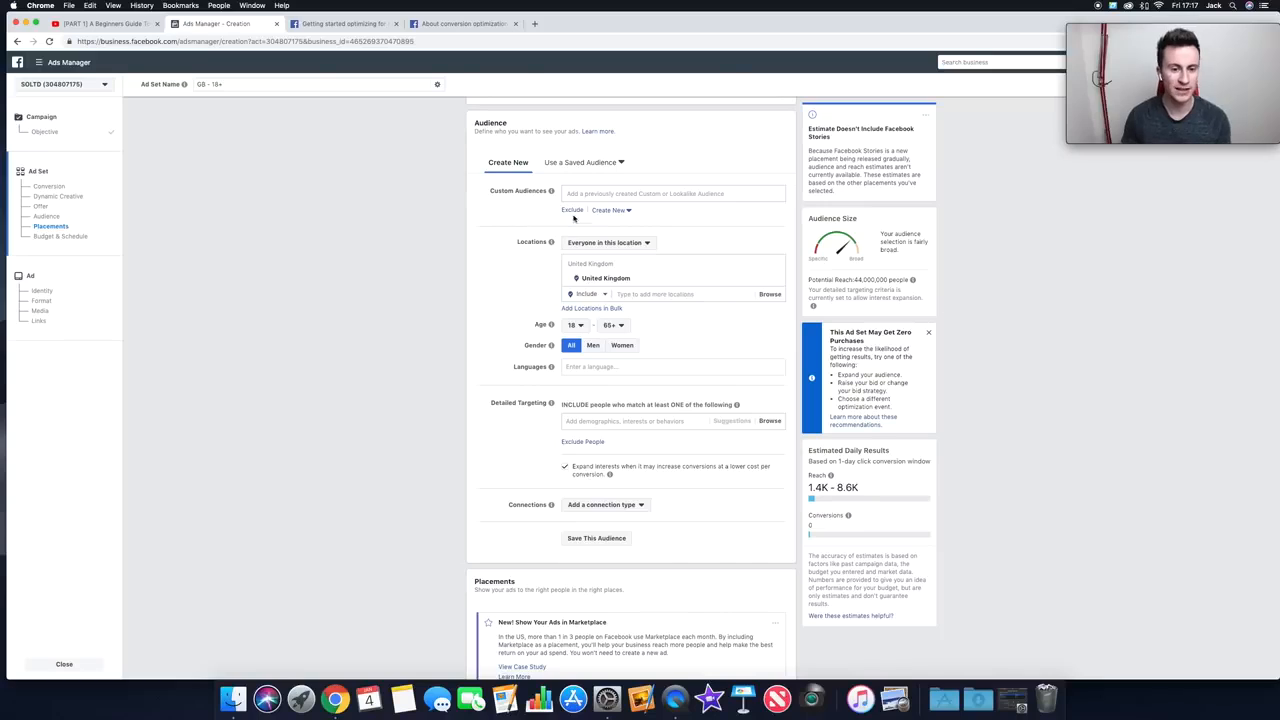
{"action": "scroll", "coordinate": [495, 230], "scroll_direction": "down", "scroll_amount": 3}
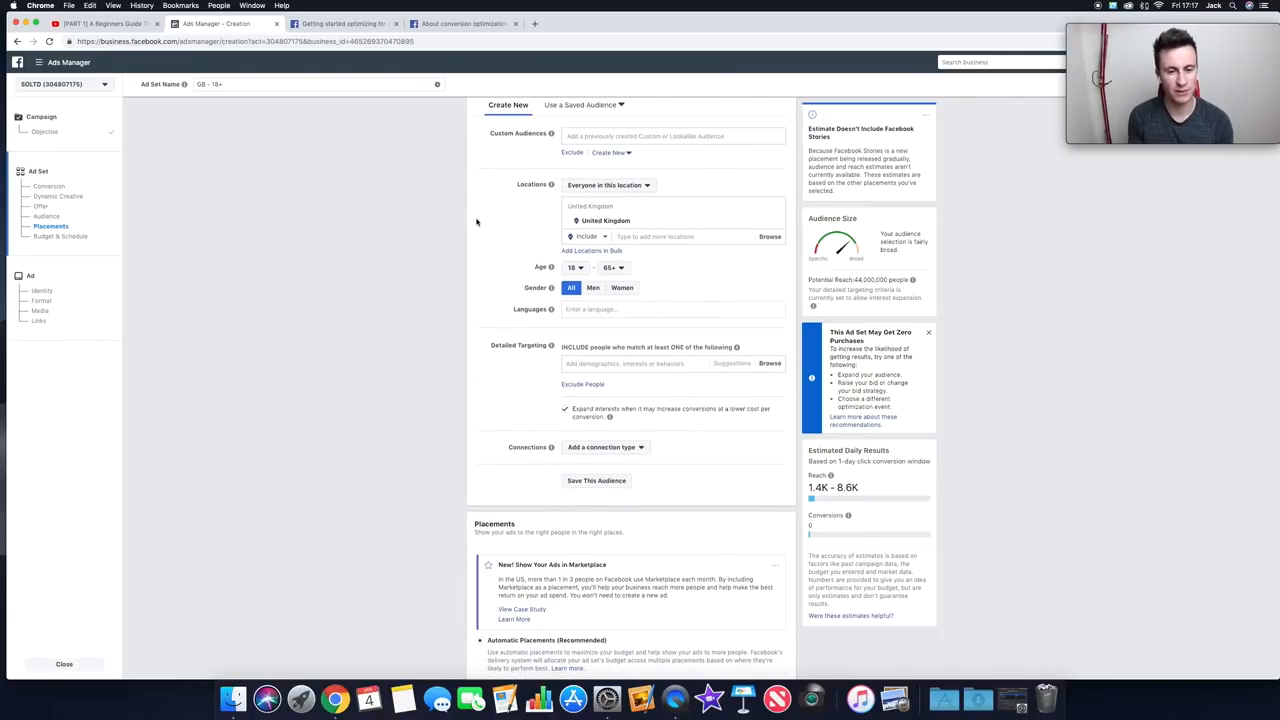
{"action": "left_click", "coordinate": [647, 186]}
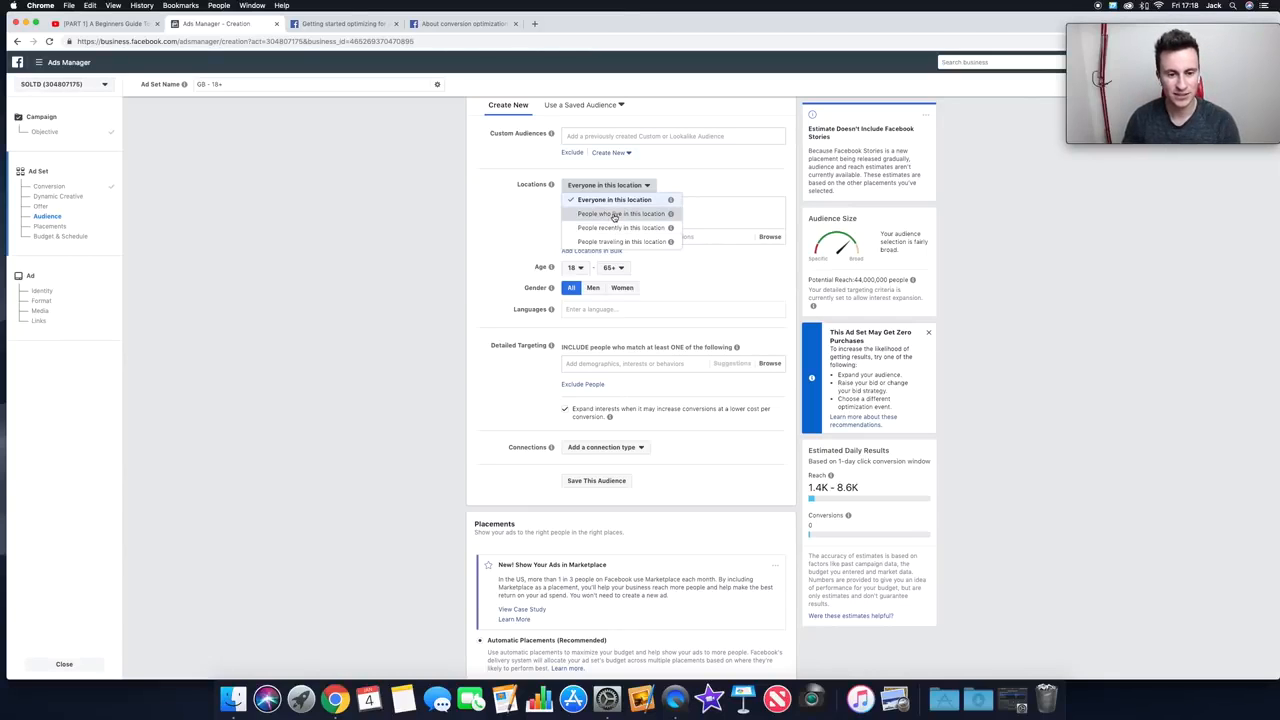
{"action": "left_click", "coordinate": [614, 213]}
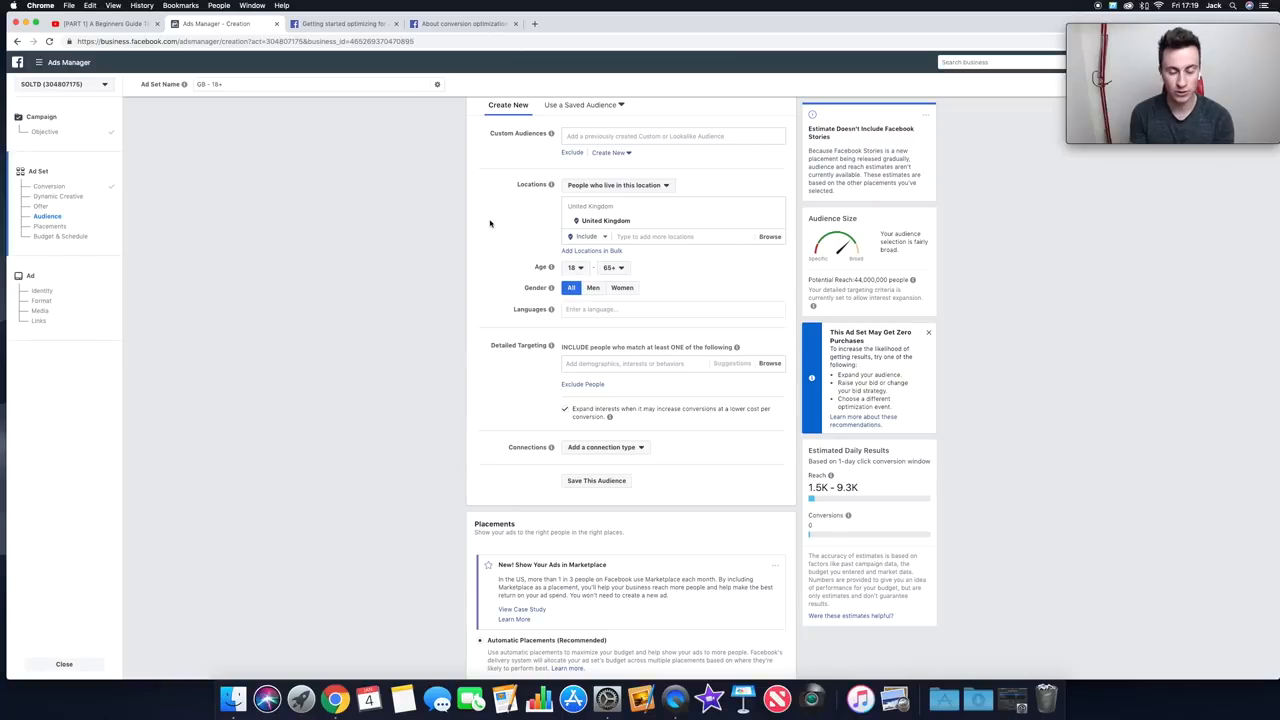
- Check the audience's minimum and maximum age options, and look over the gender, language and detailed targeting settings
{"action": "left_click", "coordinate": [575, 267]}
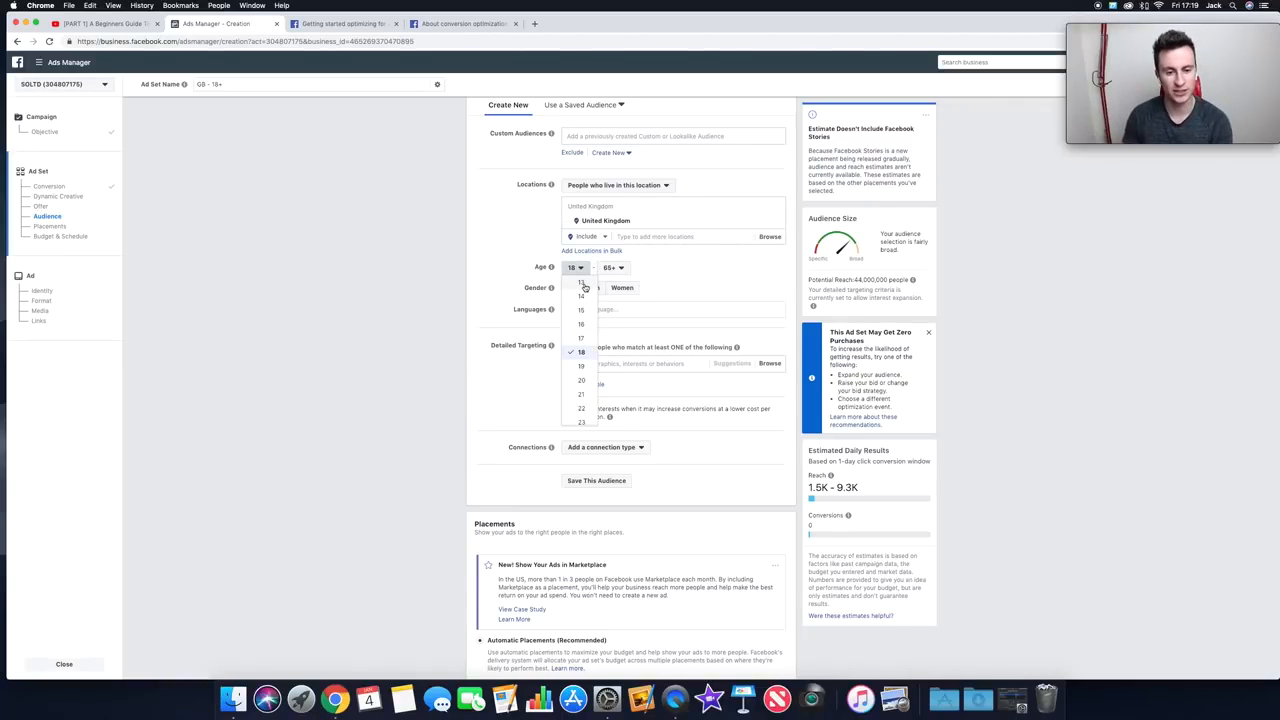
{"action": "left_click", "coordinate": [487, 269]}
{"action": "left_click", "coordinate": [621, 268]}
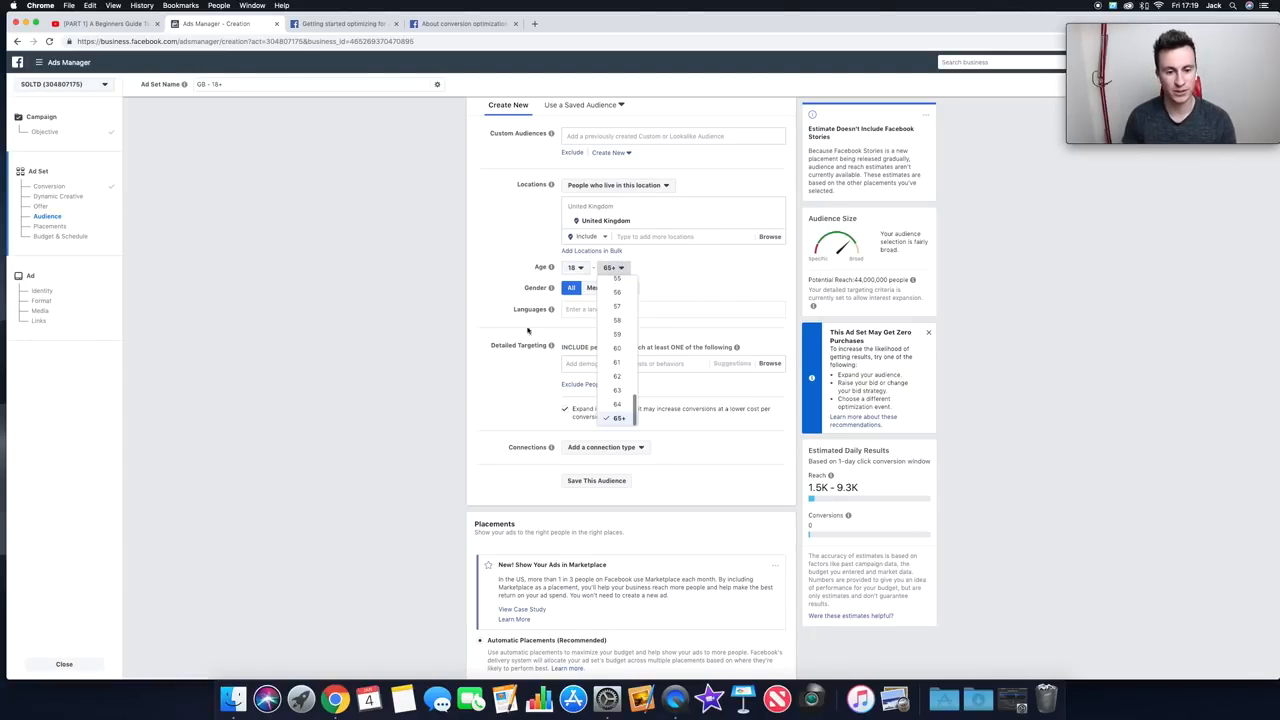
{"action": "left_click", "coordinate": [489, 269]}
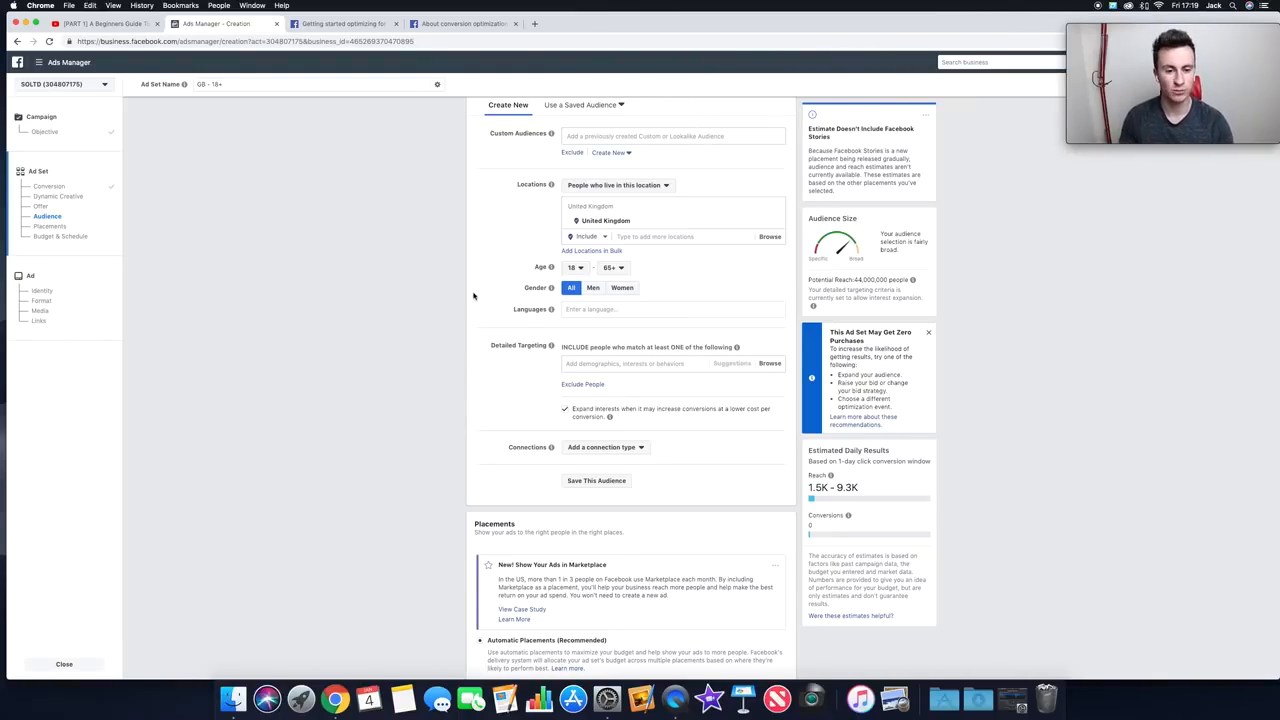
{"action": "scroll", "coordinate": [486, 314], "scroll_direction": "down", "scroll_amount": 2}
{"action": "mouse_move", "coordinate": [506, 271]}
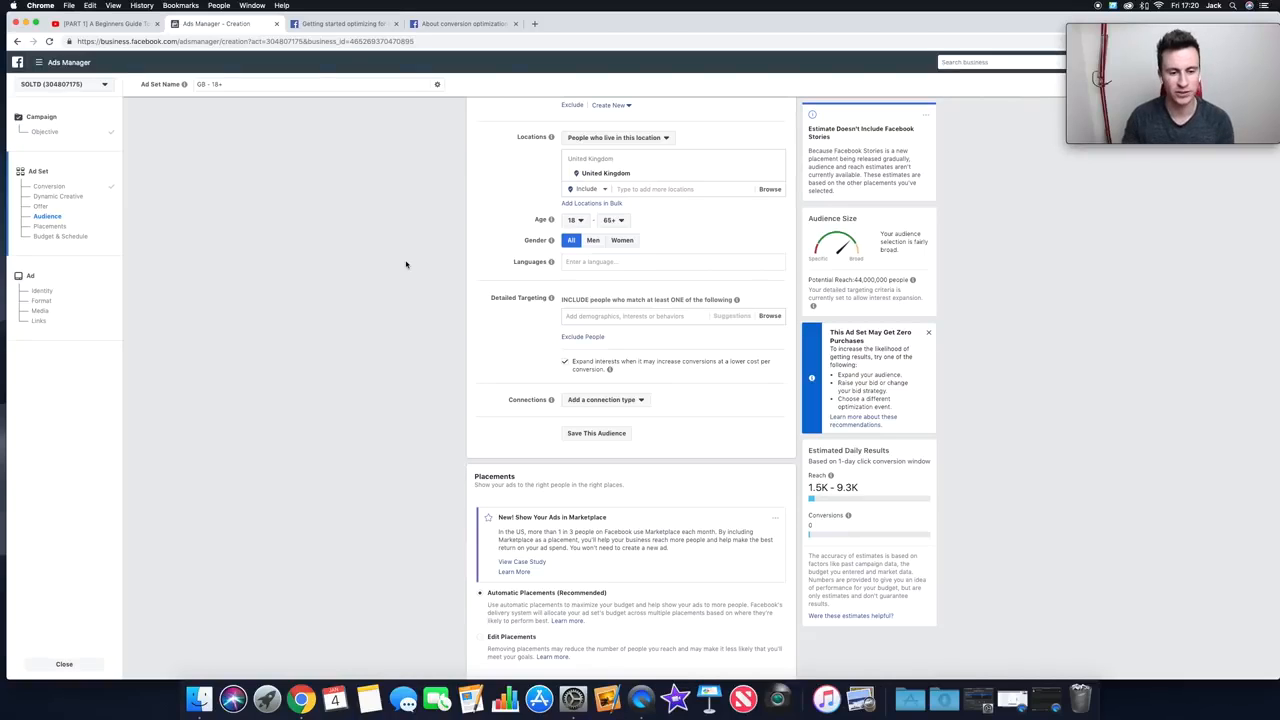
{"action": "scroll", "coordinate": [407, 272], "scroll_direction": "down", "scroll_amount": 1}
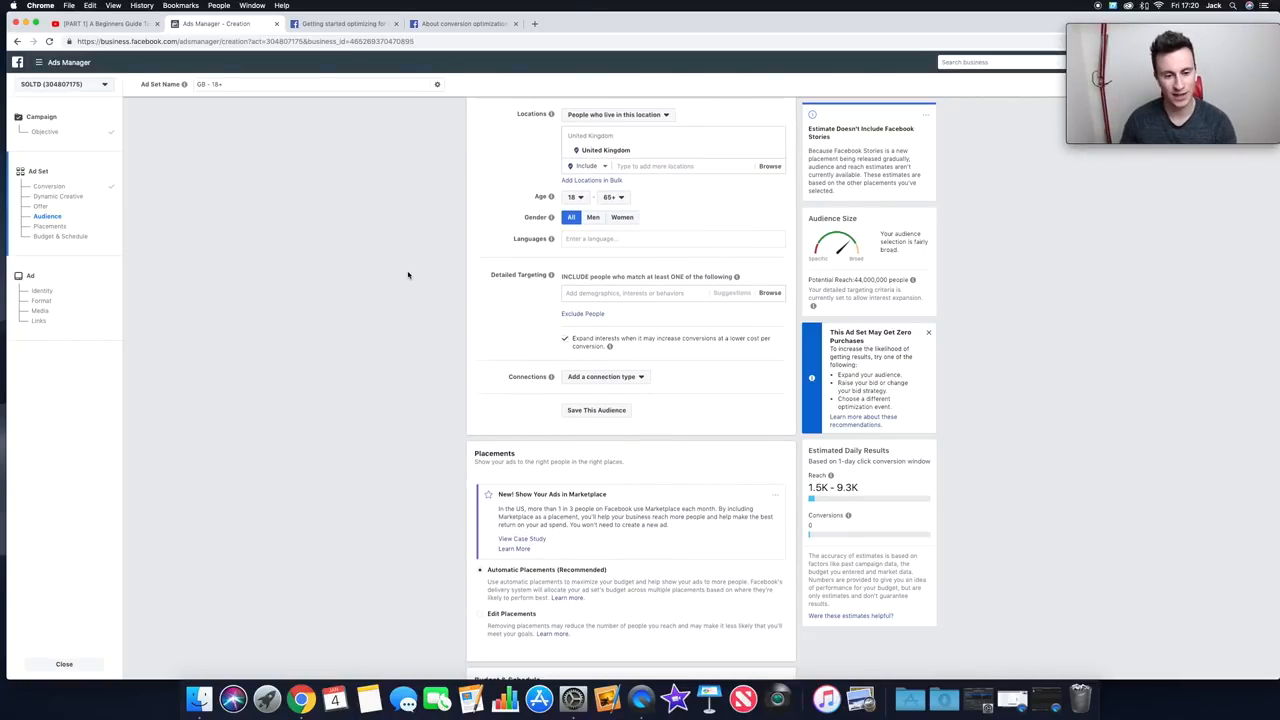
- Add the Dogs interest from the Pets category to the detailed targeting and turn off interest expansion
{"action": "scroll", "coordinate": [407, 274], "scroll_direction": "down", "scroll_amount": 2}
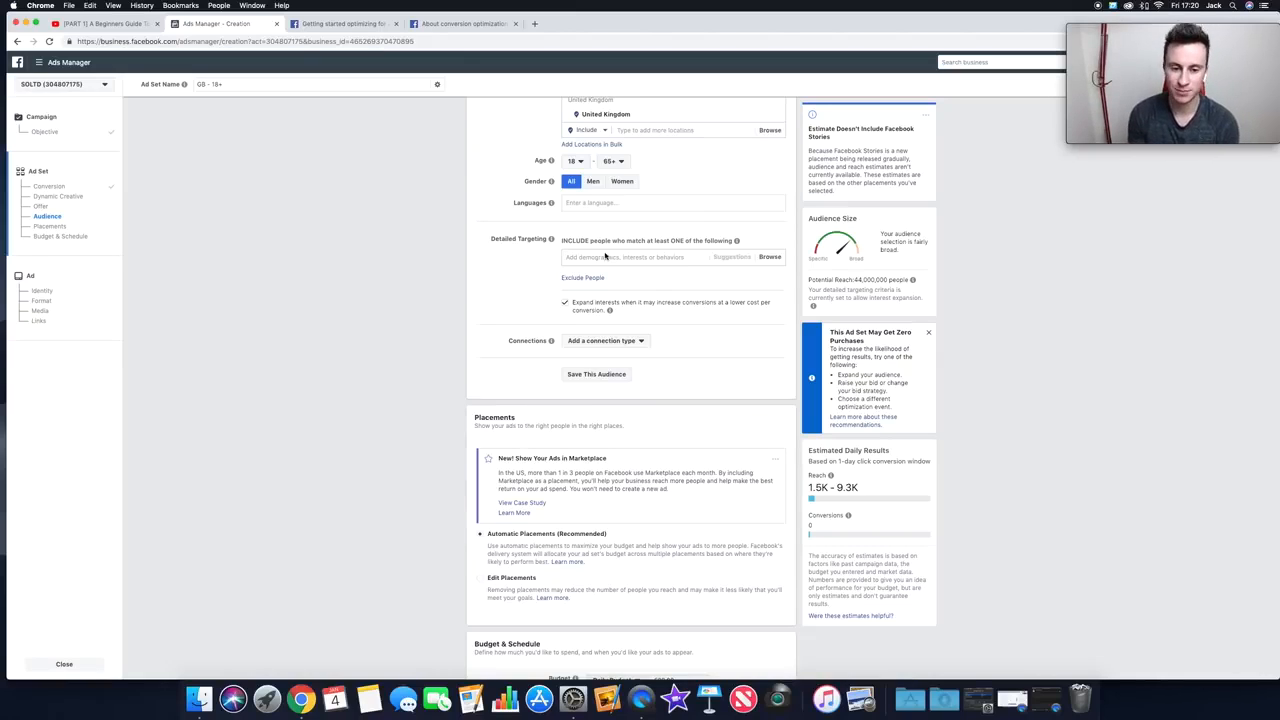
{"action": "left_click", "coordinate": [632, 258]}
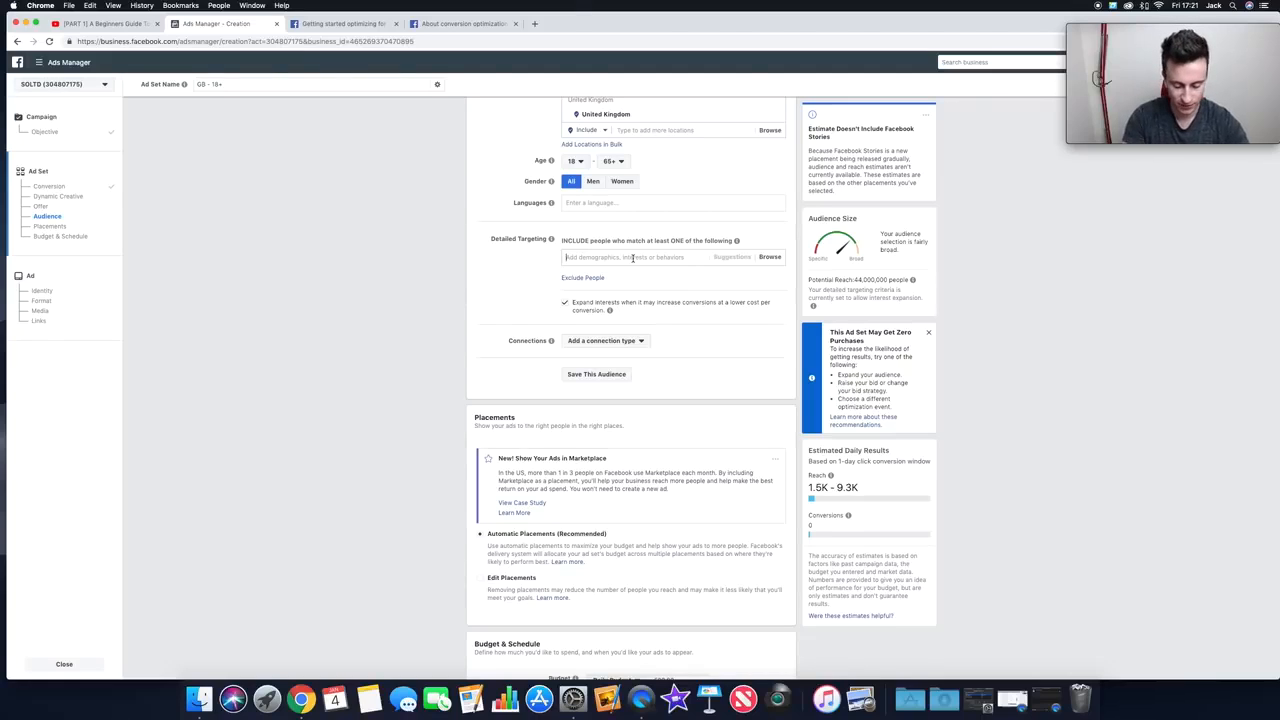
{"action": "type", "text": "dogs"}
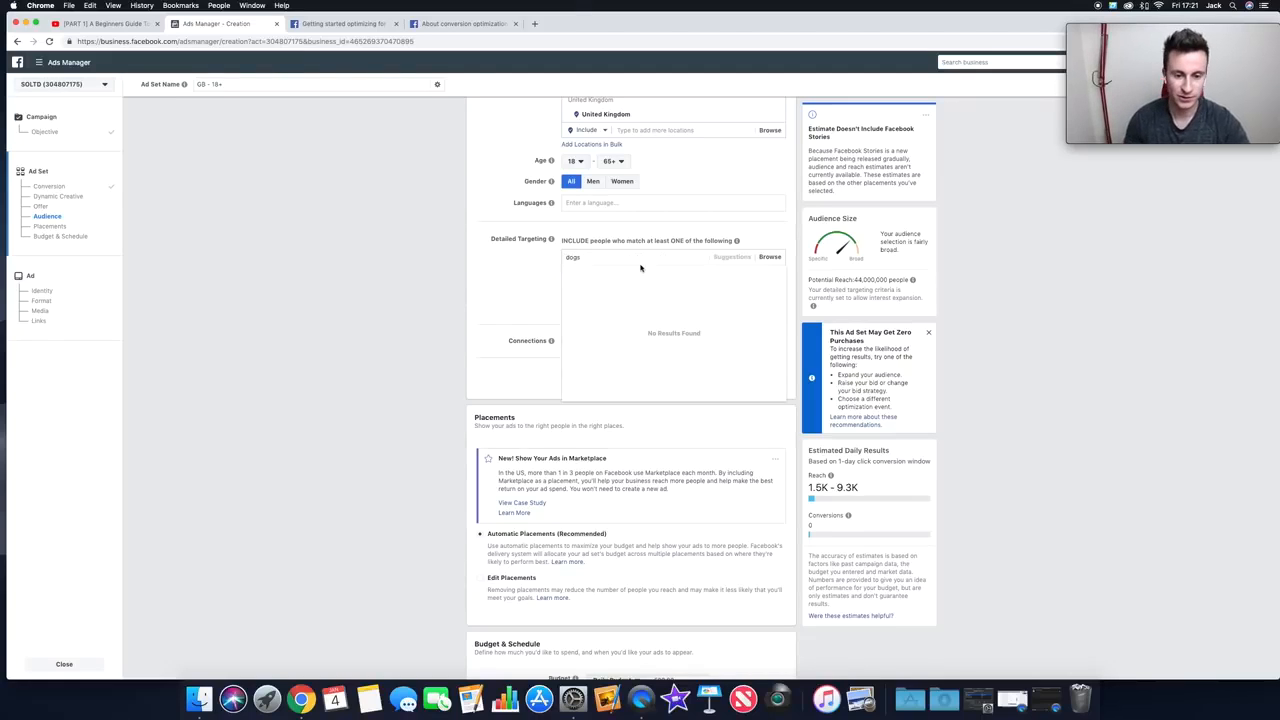
{"action": "left_click", "coordinate": [627, 271]}
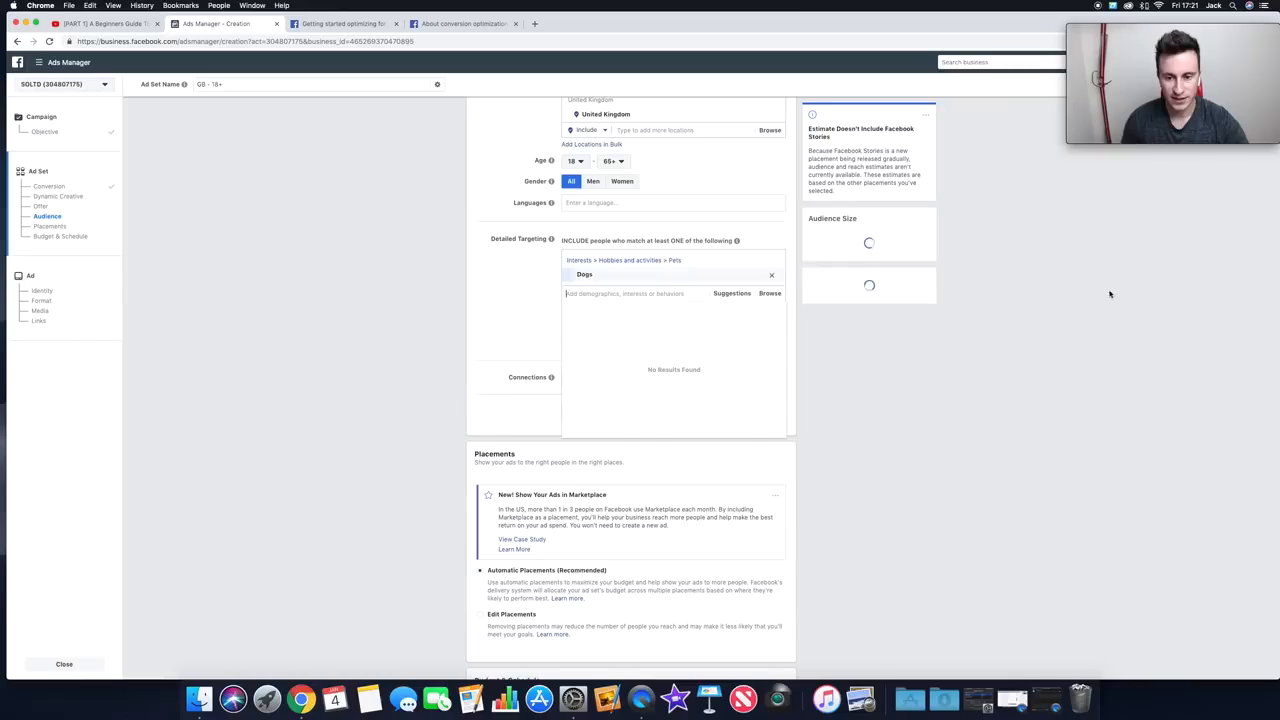
{"action": "left_click", "coordinate": [565, 340]}
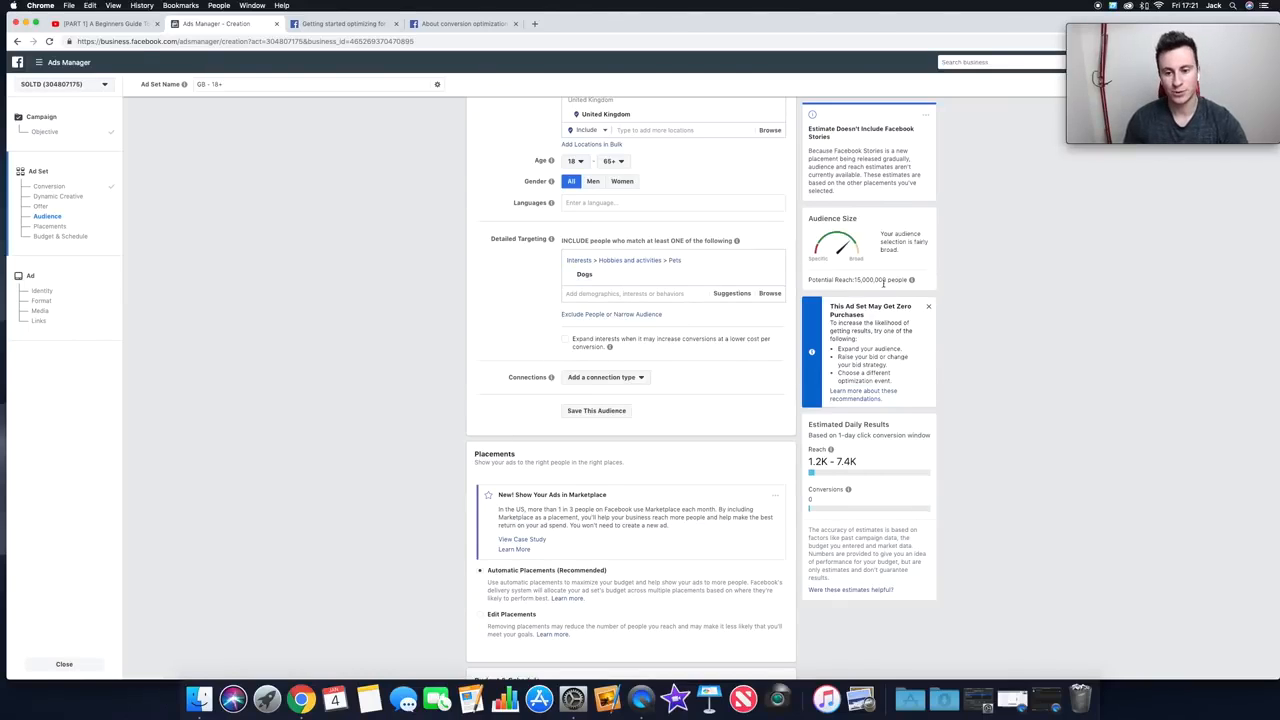
- Check the estimated reach and the Dogs interest's details, and remove Dogs from the detailed targeting
{"action": "mouse_move", "coordinate": [873, 456]}
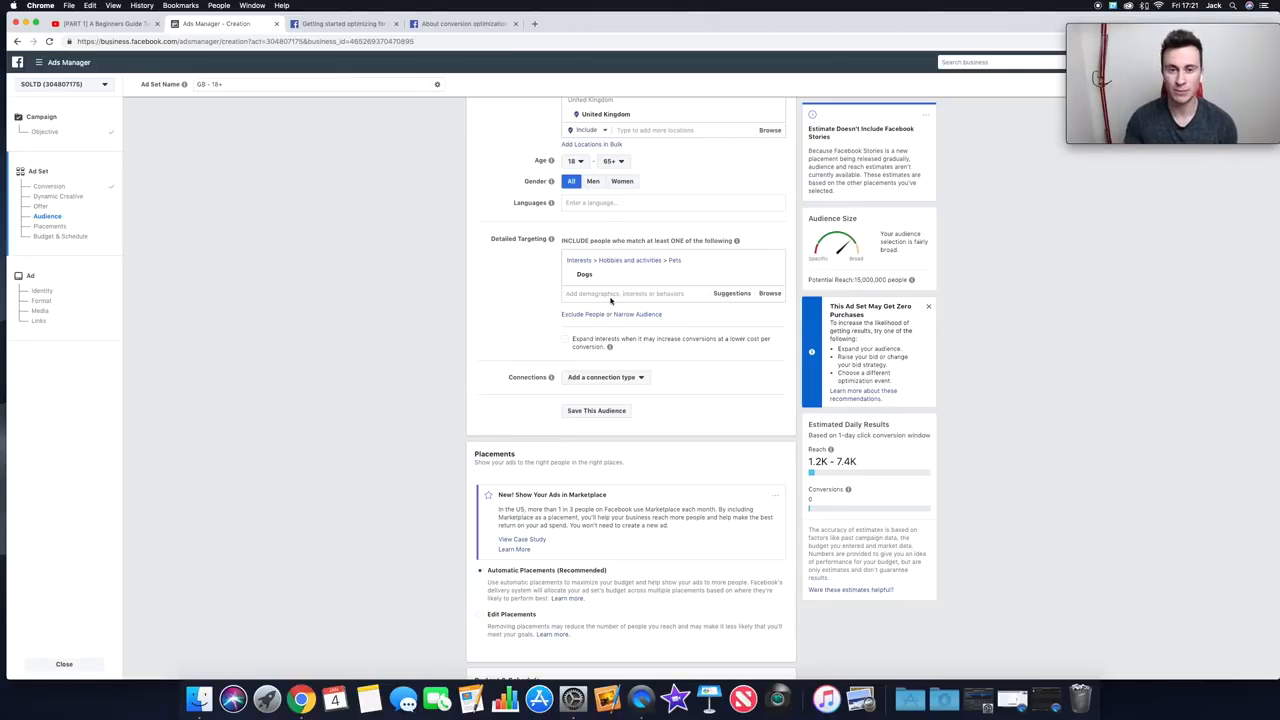
{"action": "mouse_move", "coordinate": [602, 279]}
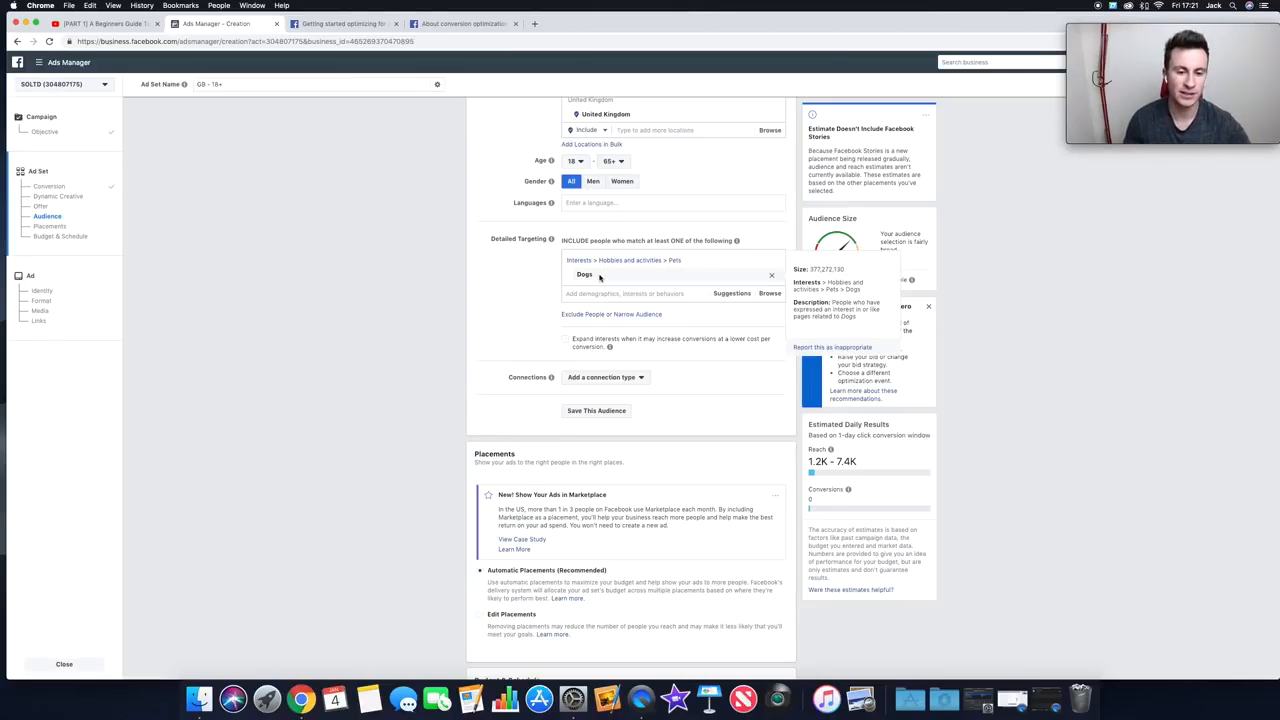
{"action": "left_click", "coordinate": [773, 277]}
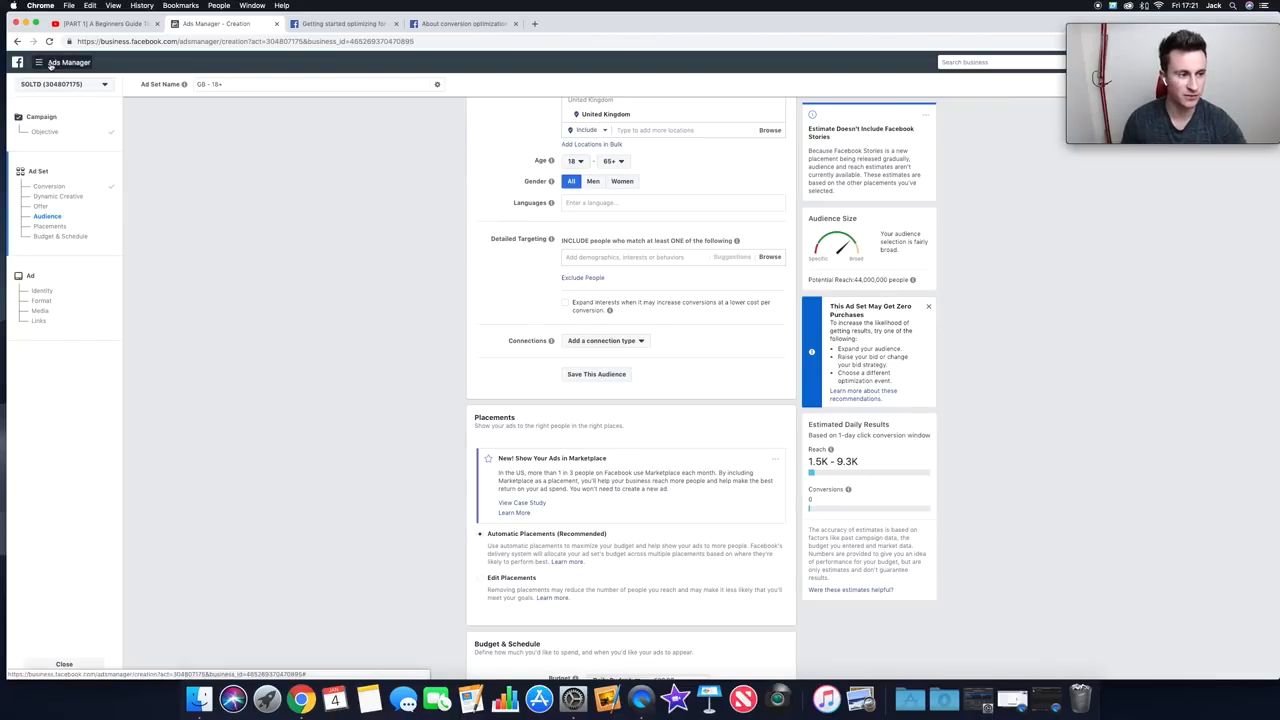
- Look over the available business tools and return to the ad set's audience settings
{"action": "left_click", "coordinate": [50, 64]}
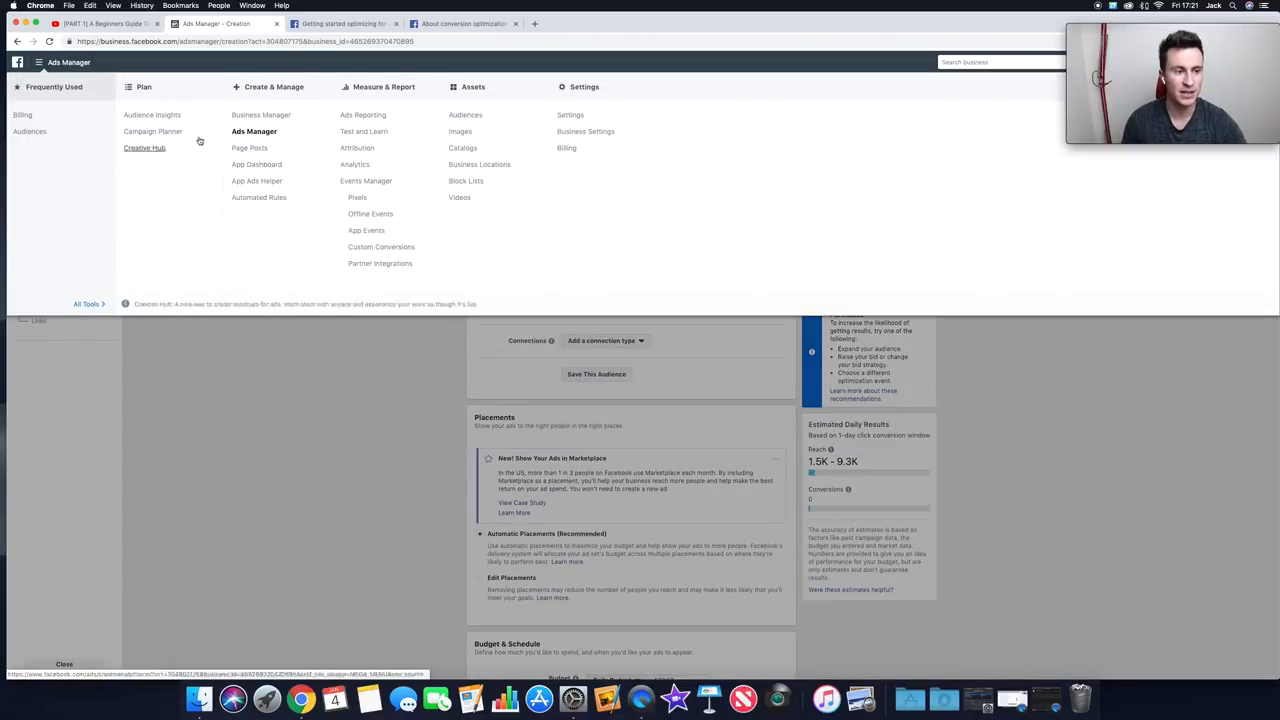
{"action": "left_click", "coordinate": [367, 421]}
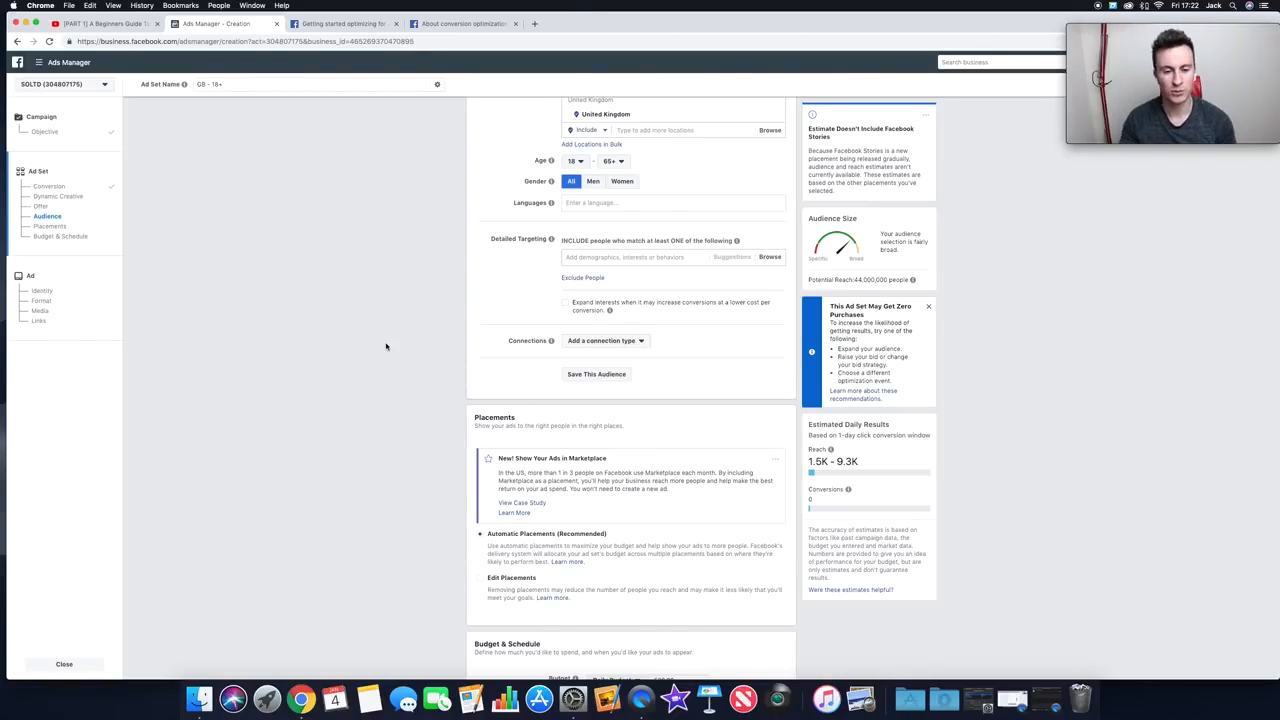
- Include people interested in Dogs in the detailed targeting with interest expansion enabled
{"action": "mouse_move", "coordinate": [550, 340]}
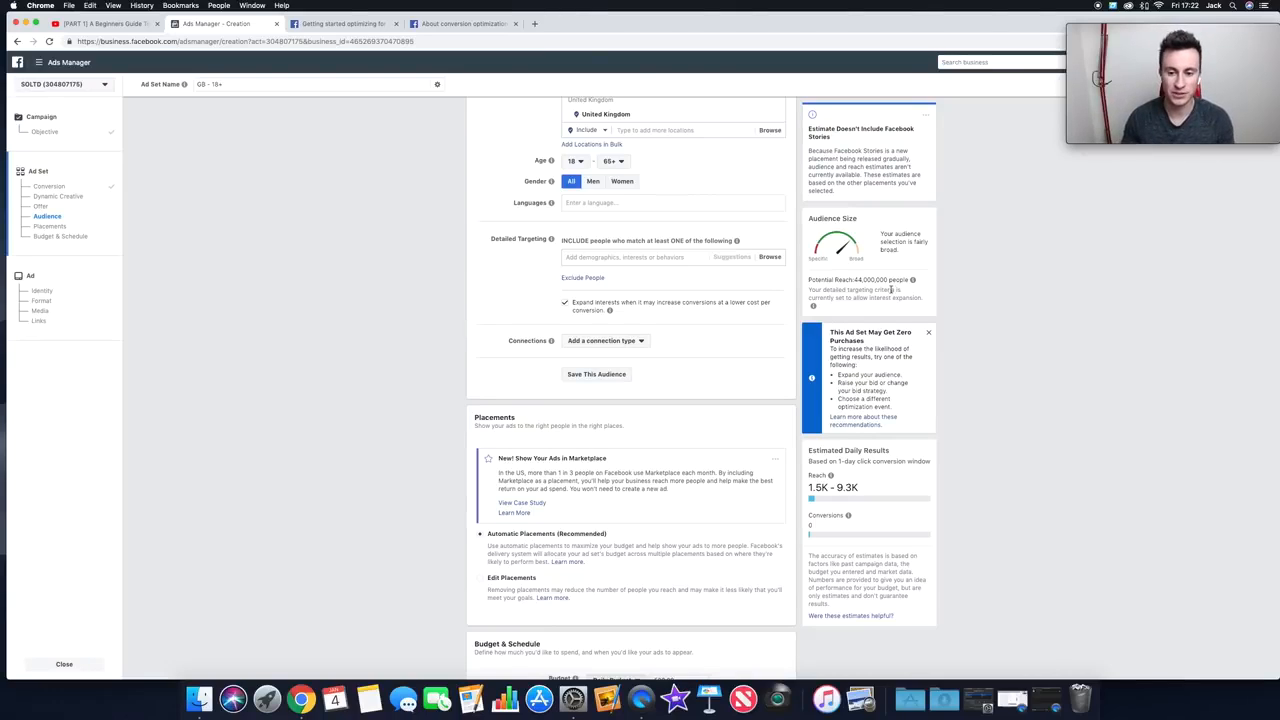
{"action": "left_click", "coordinate": [627, 256]}
{"action": "type", "text": "dogs"}
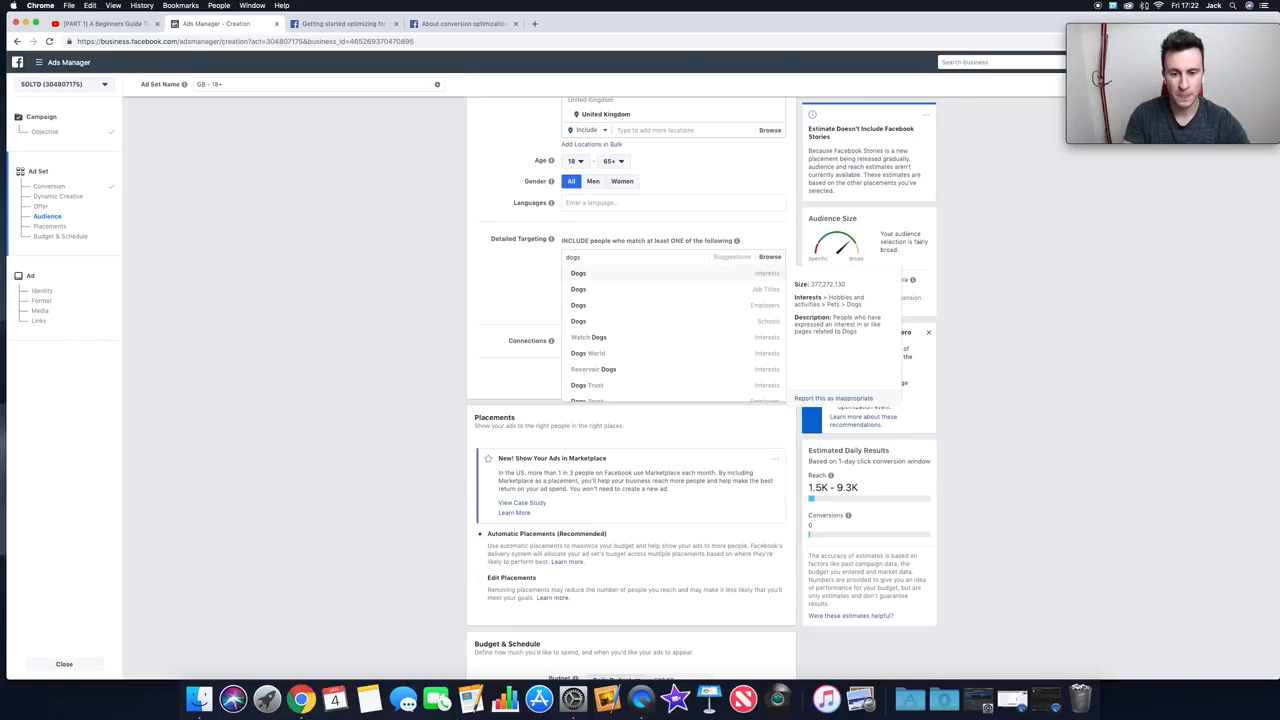
{"action": "key", "text": "Return"}
{"action": "left_click", "coordinate": [552, 308]}
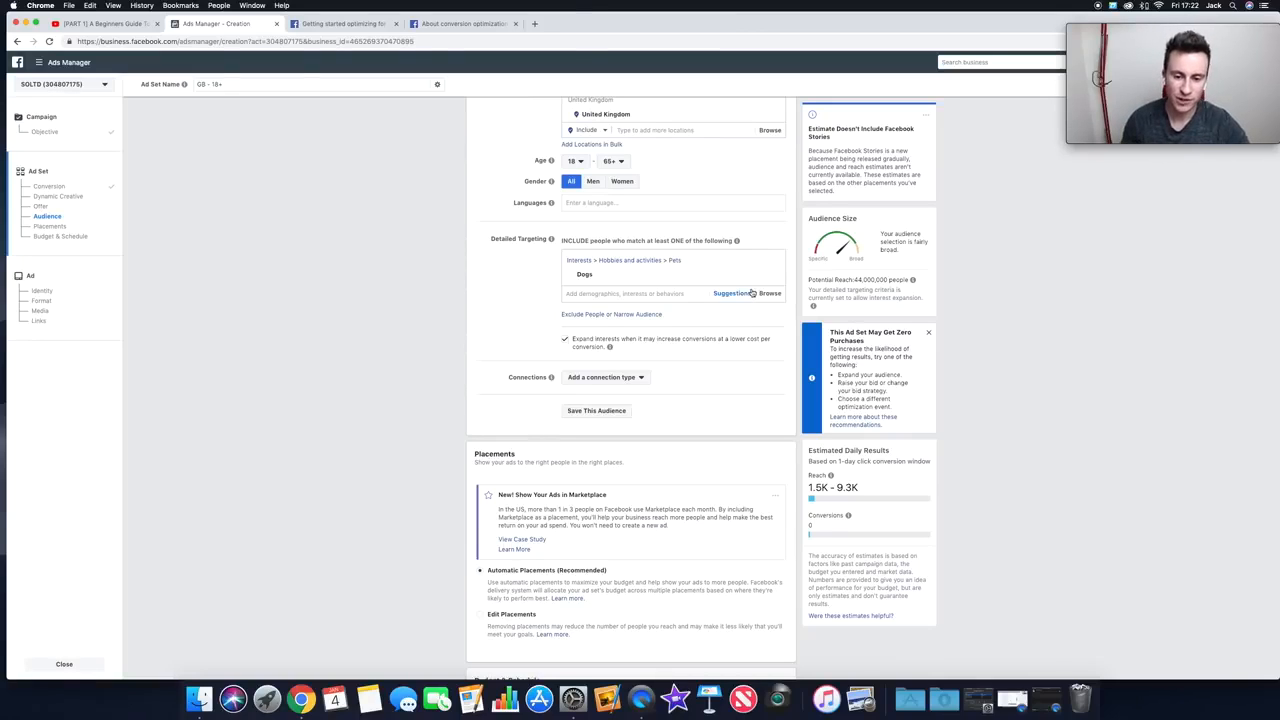
- Check the Dogs interest's details and look through the suggested related interests
{"action": "mouse_move", "coordinate": [600, 285]}
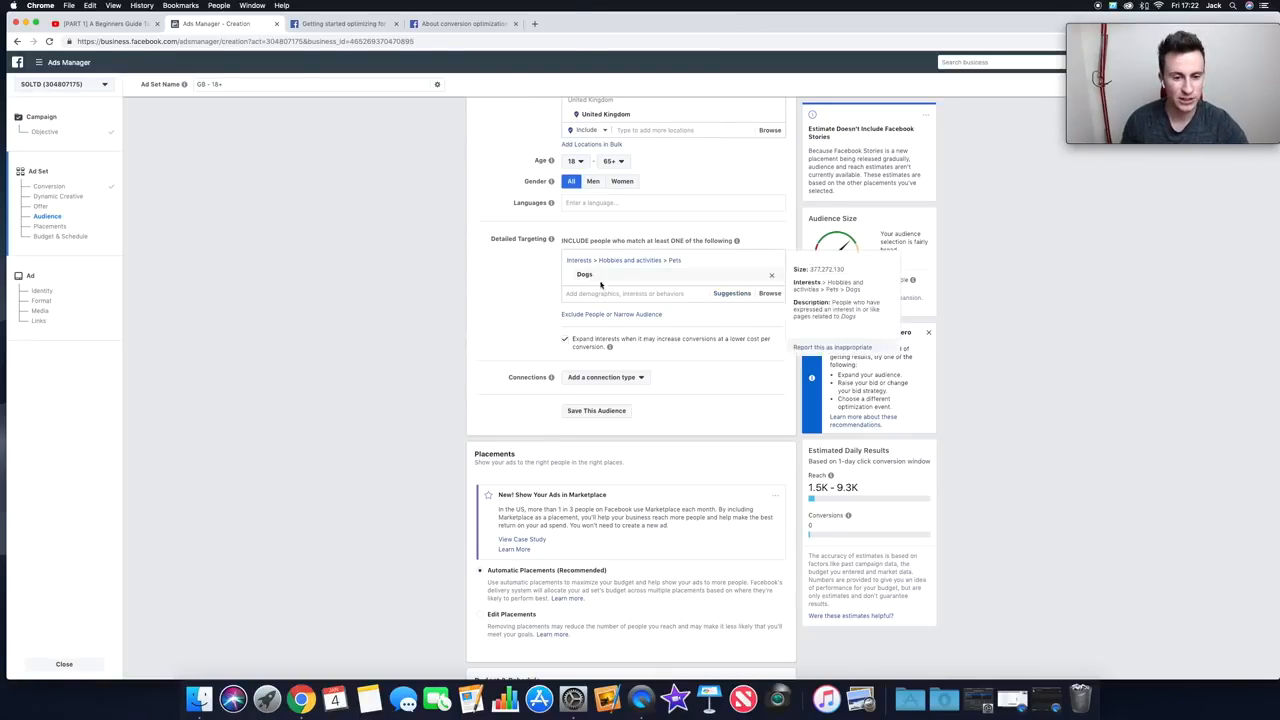
{"action": "left_click", "coordinate": [731, 293]}
{"action": "scroll", "coordinate": [651, 371], "scroll_direction": "down", "scroll_amount": 3}
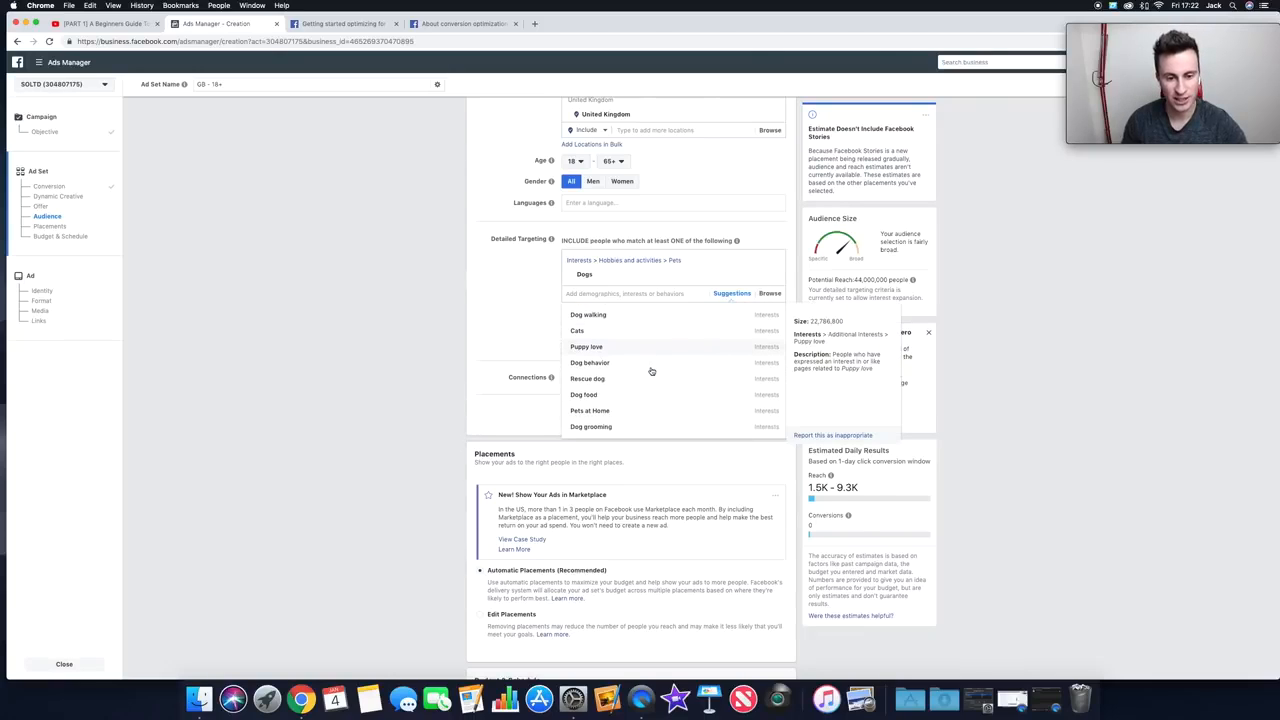
{"action": "left_click", "coordinate": [508, 323]}
- Browse the Demographics and Behaviors categories available for detailed targeting
{"action": "left_click", "coordinate": [768, 294]}
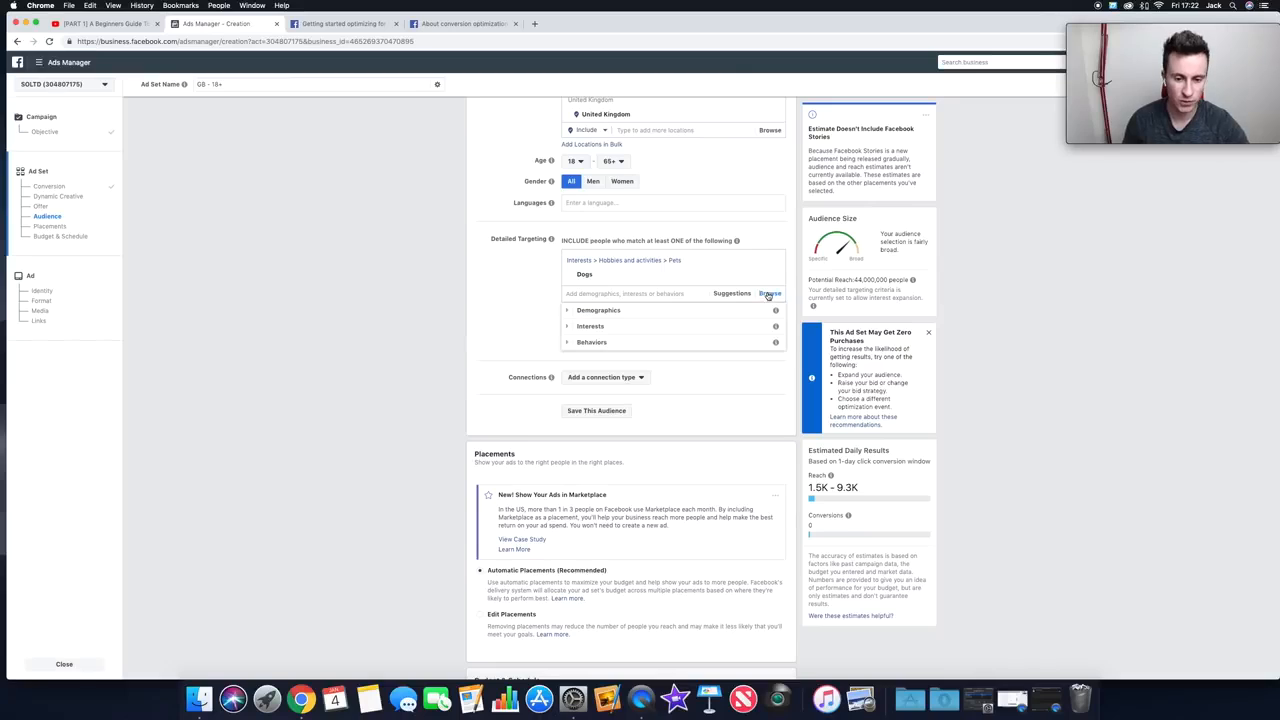
{"action": "left_click", "coordinate": [568, 311]}
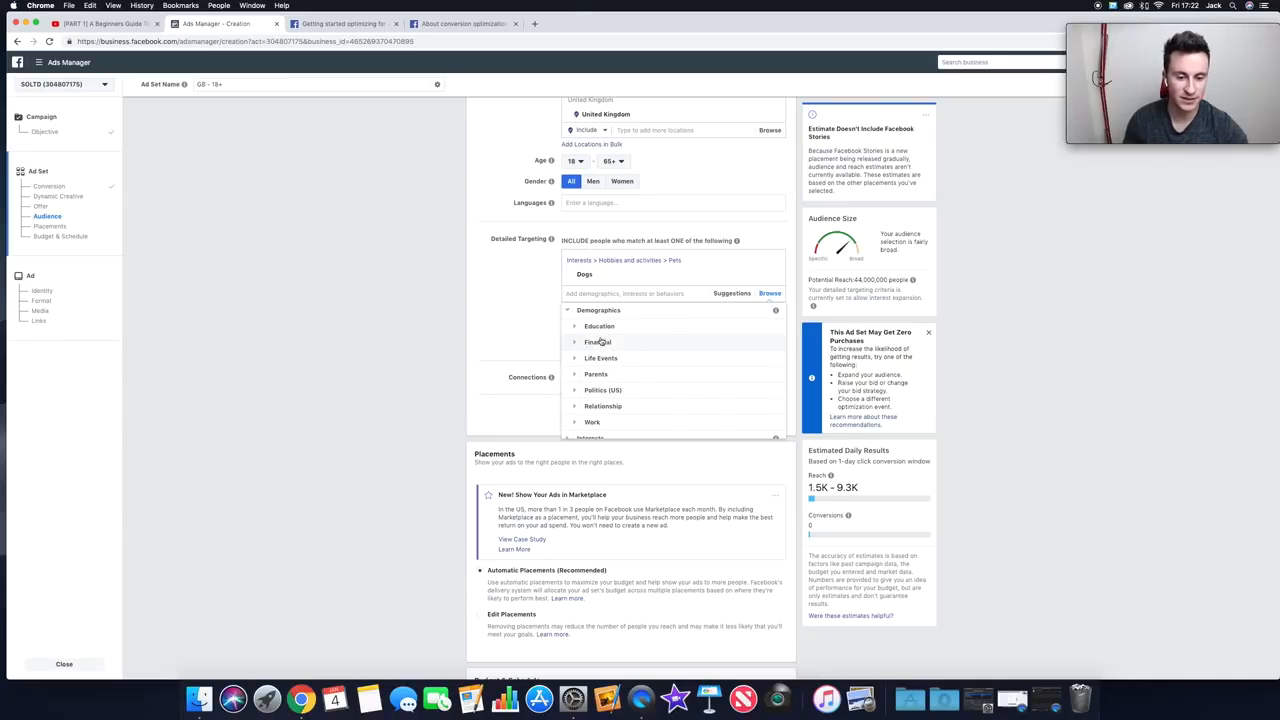
{"action": "scroll", "coordinate": [620, 390], "scroll_direction": "down", "scroll_amount": 2}
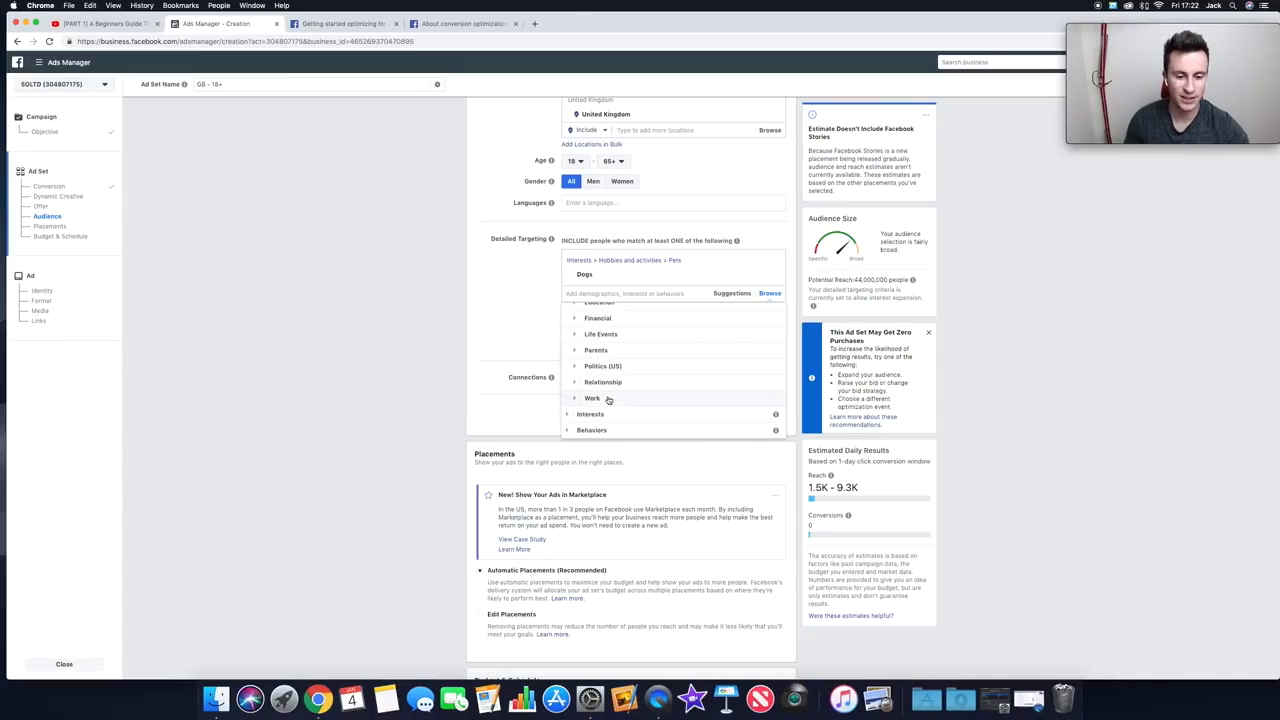
{"action": "left_click", "coordinate": [567, 430]}
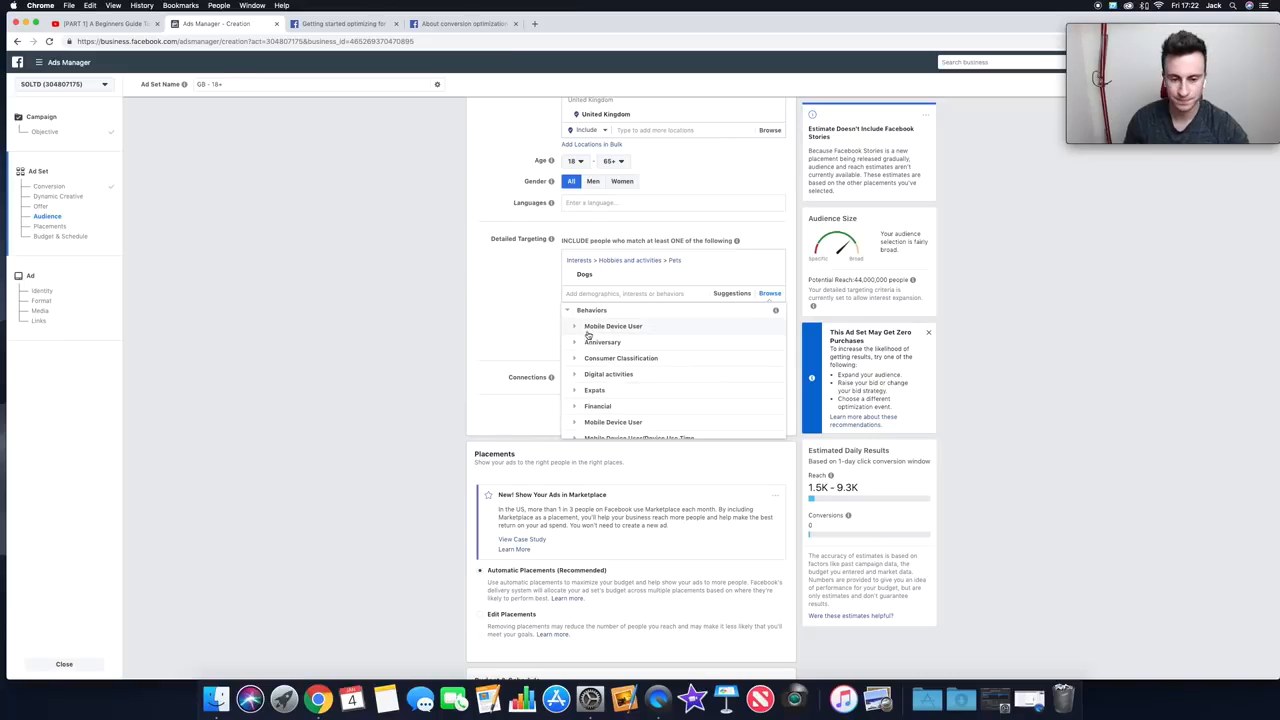
{"action": "left_click", "coordinate": [564, 311]}
{"action": "scroll", "coordinate": [620, 350], "scroll_direction": "down", "scroll_amount": 1}
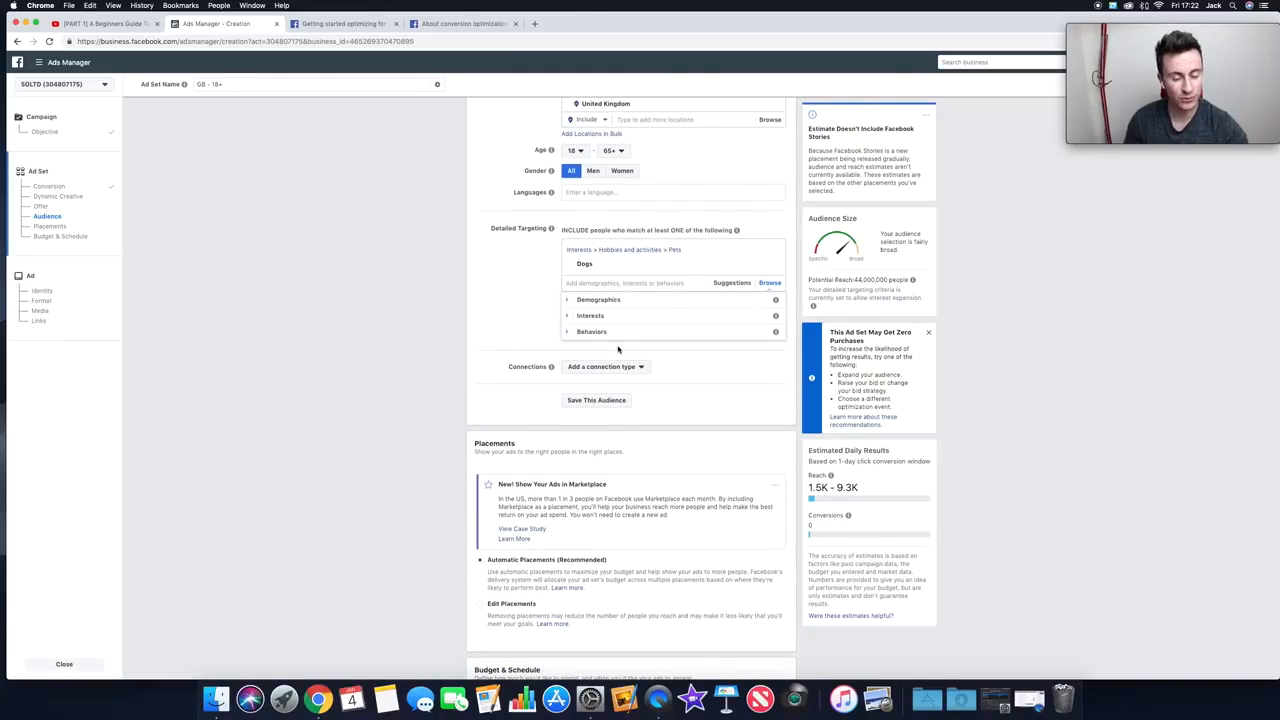
{"action": "left_click", "coordinate": [768, 284]}
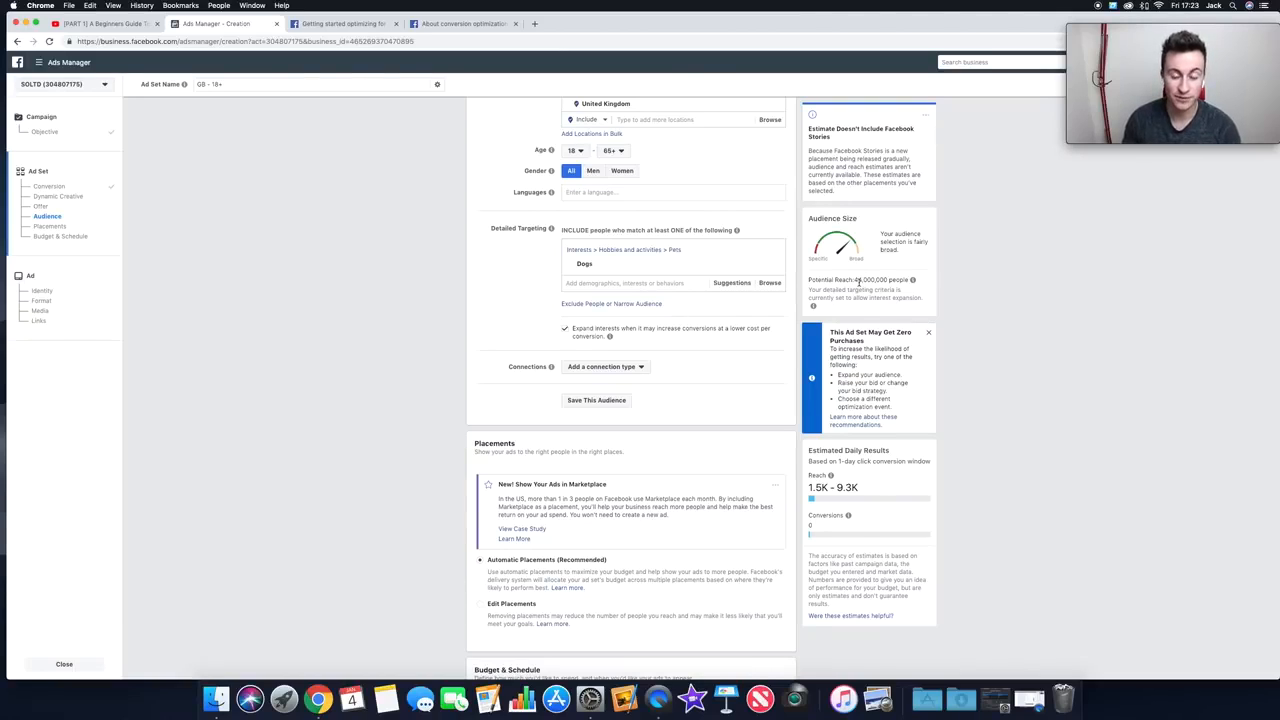
- Turn off interest expansion for the audience's detailed targeting
{"action": "left_click", "coordinate": [564, 329]}
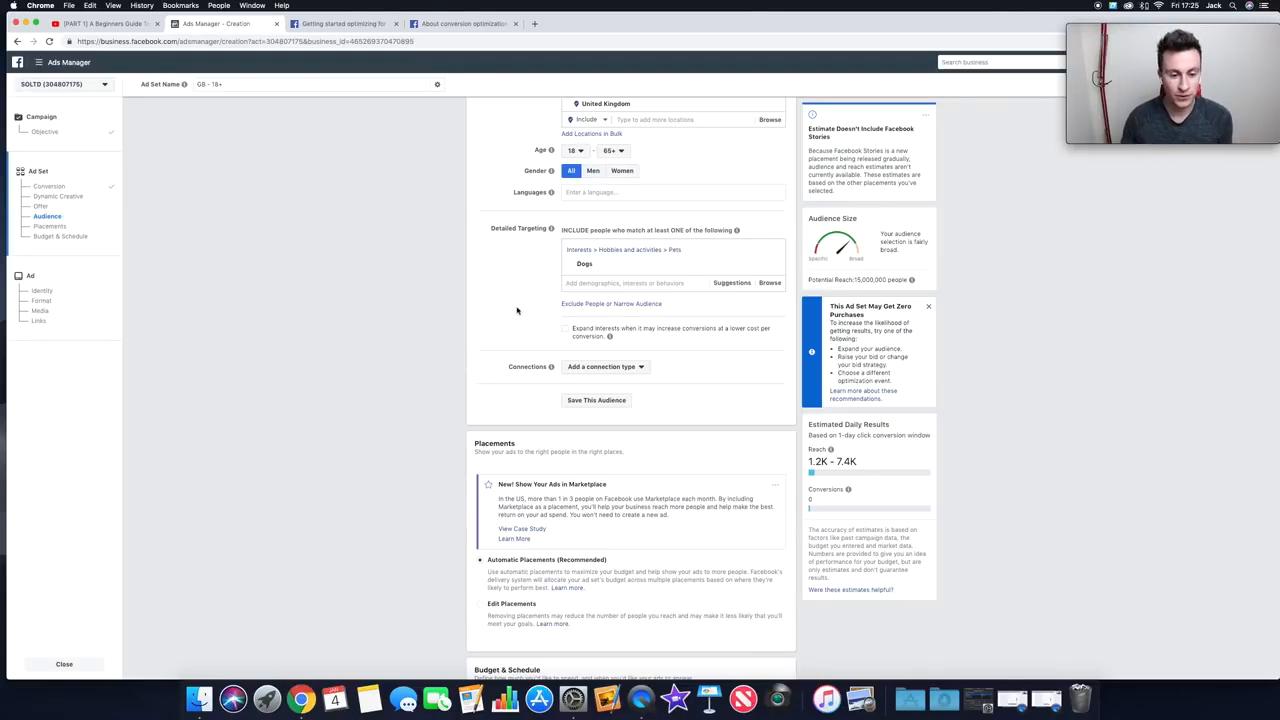
- Try out an exclusion condition and a narrowing condition in the detailed targeting, and remove both
{"action": "left_click", "coordinate": [573, 303]}
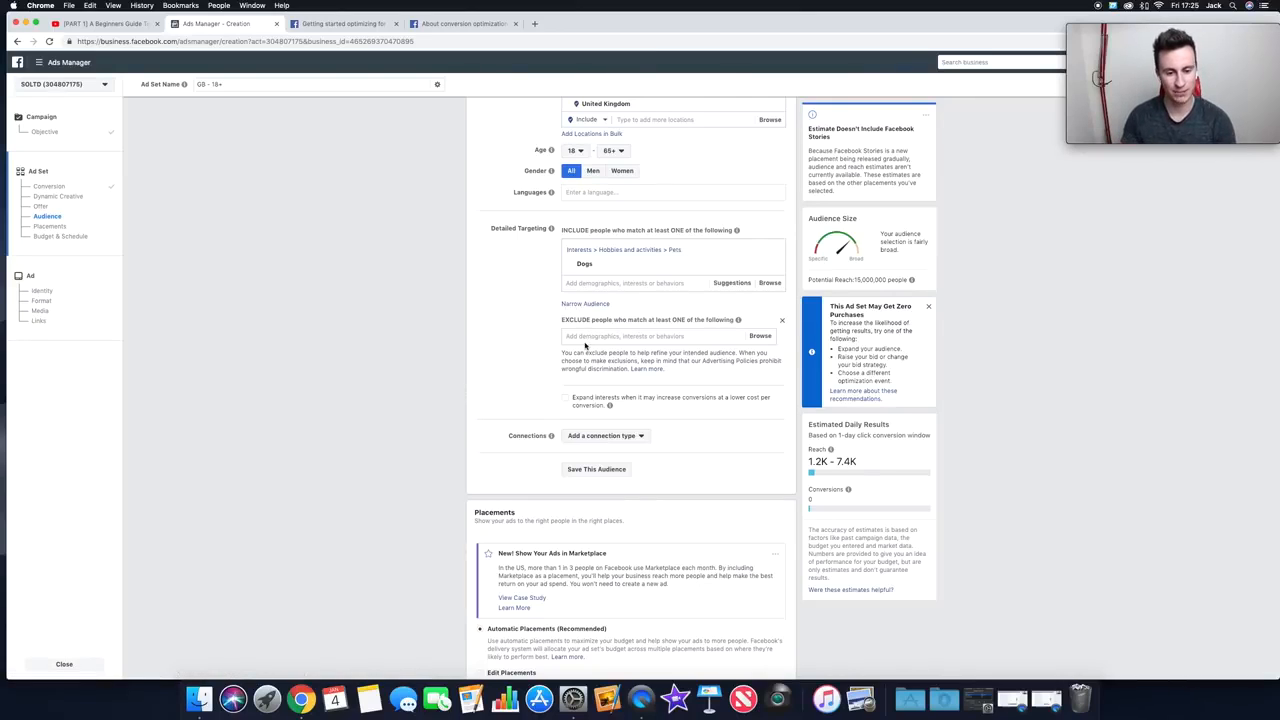
{"action": "left_click", "coordinate": [585, 303]}
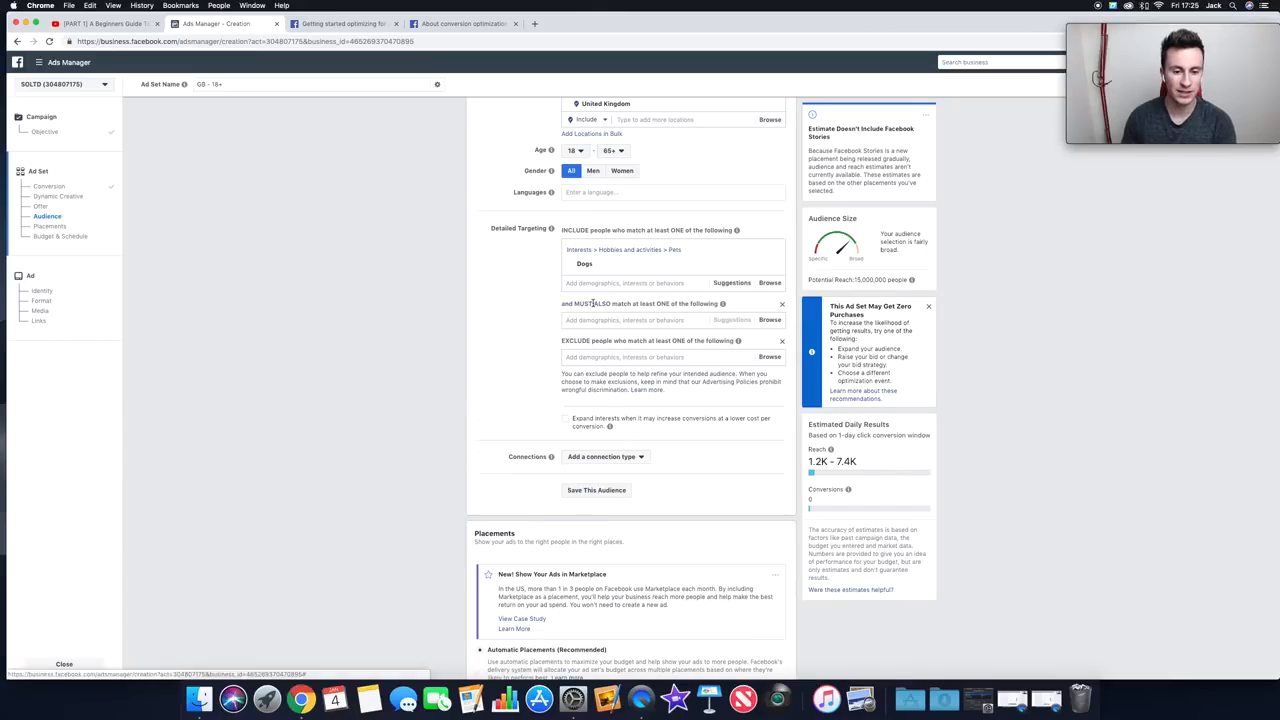
{"action": "left_click", "coordinate": [782, 341]}
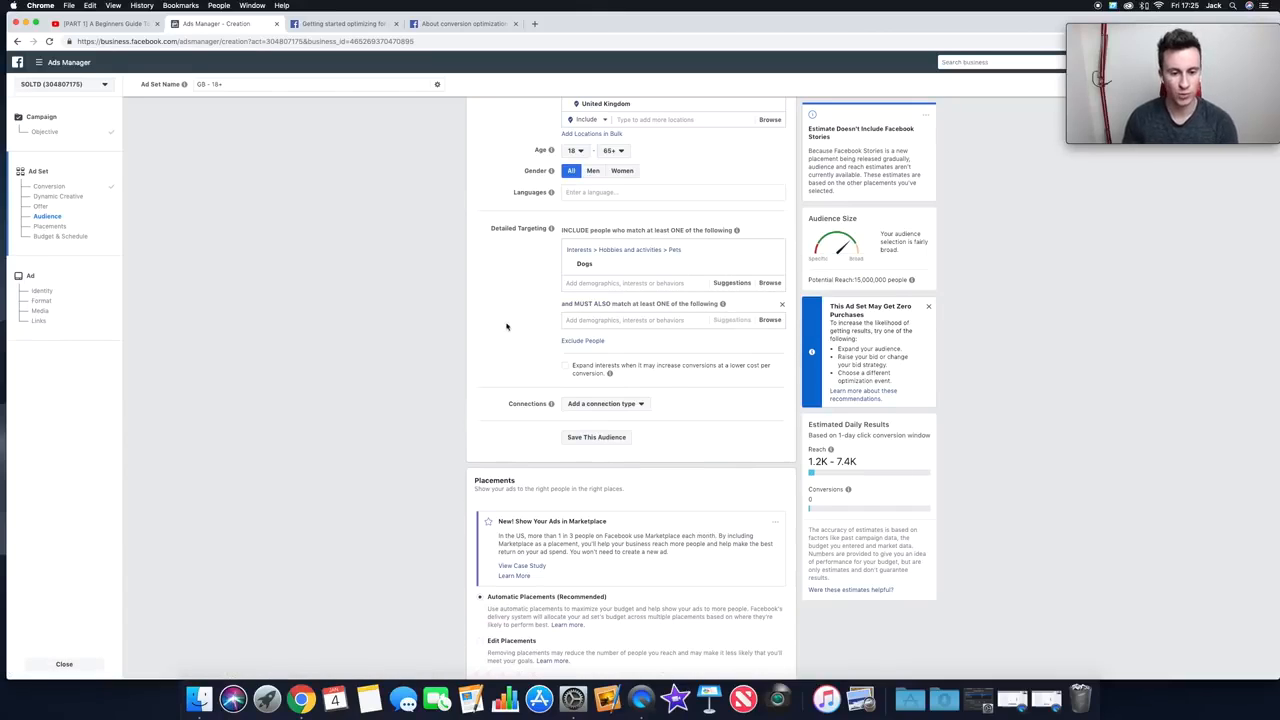
{"action": "left_click", "coordinate": [783, 307]}
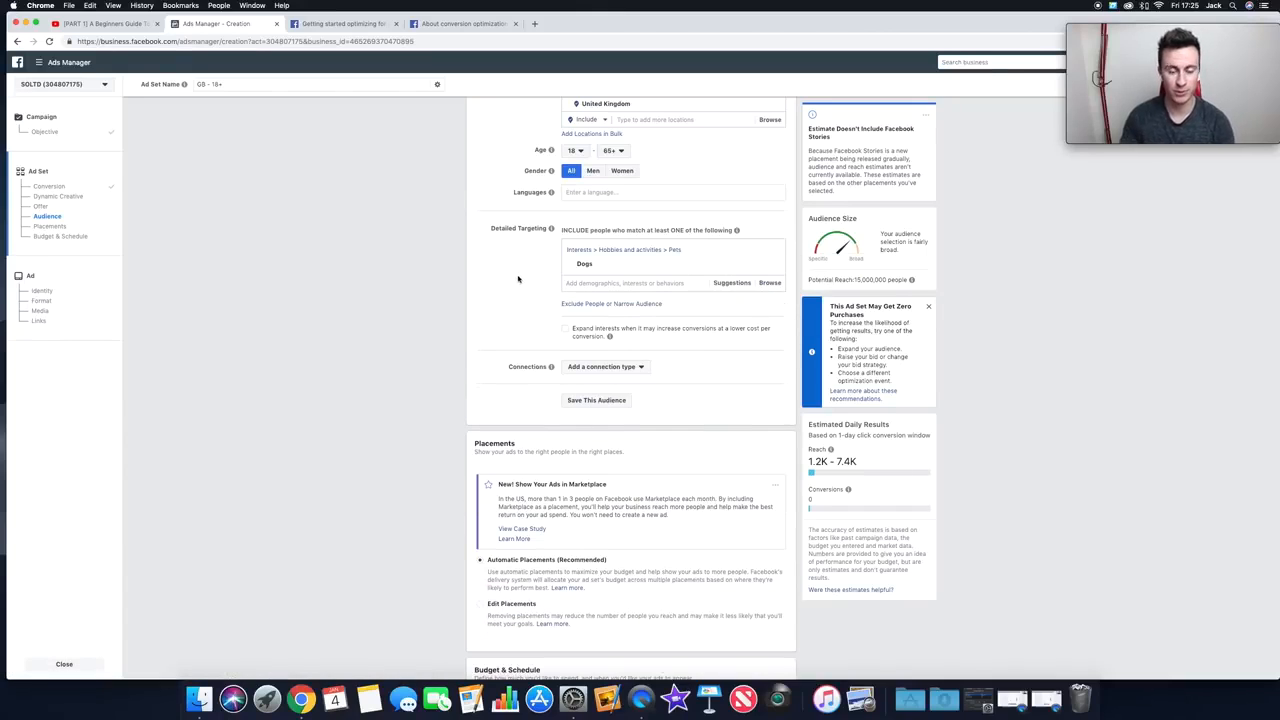
- Add an empty must-also-match condition to narrow the audience interested in Dogs
{"action": "left_click", "coordinate": [638, 304]}
{"action": "left_click_drag", "start_coordinate": [560, 304], "coordinate": [588, 304]}
{"action": "left_click", "coordinate": [586, 304]}
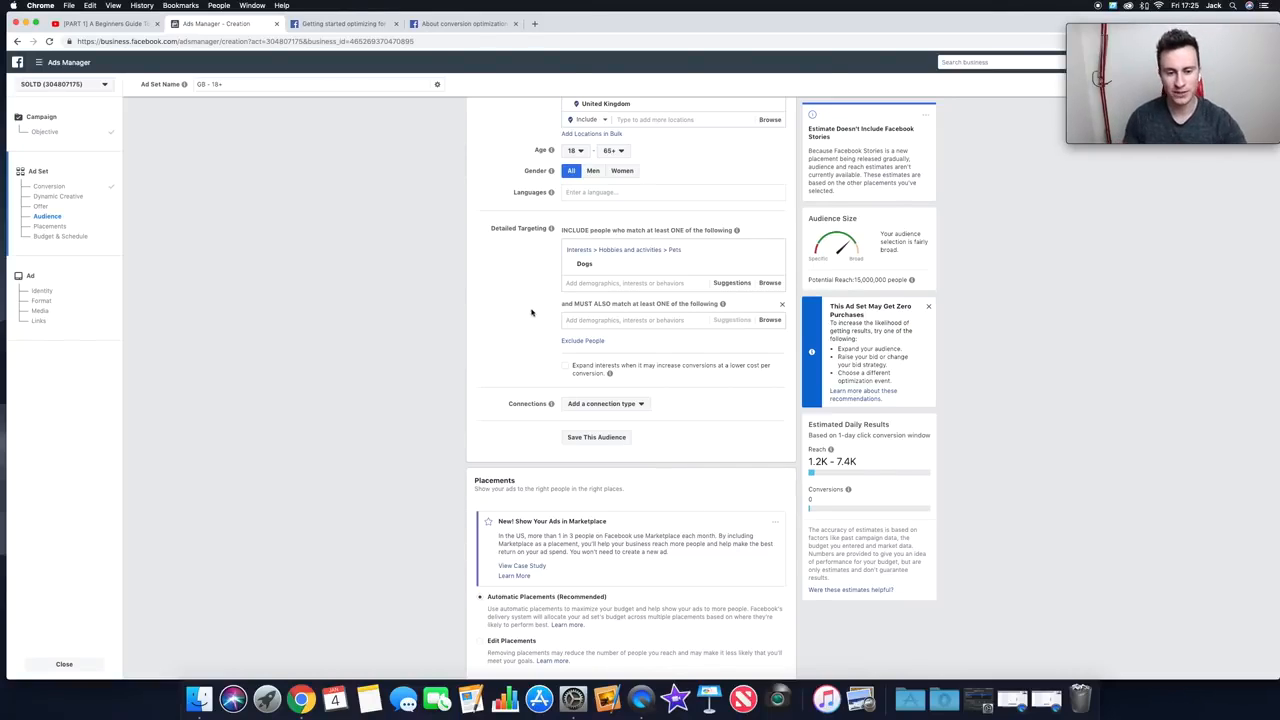
{"action": "mouse_move", "coordinate": [597, 266]}
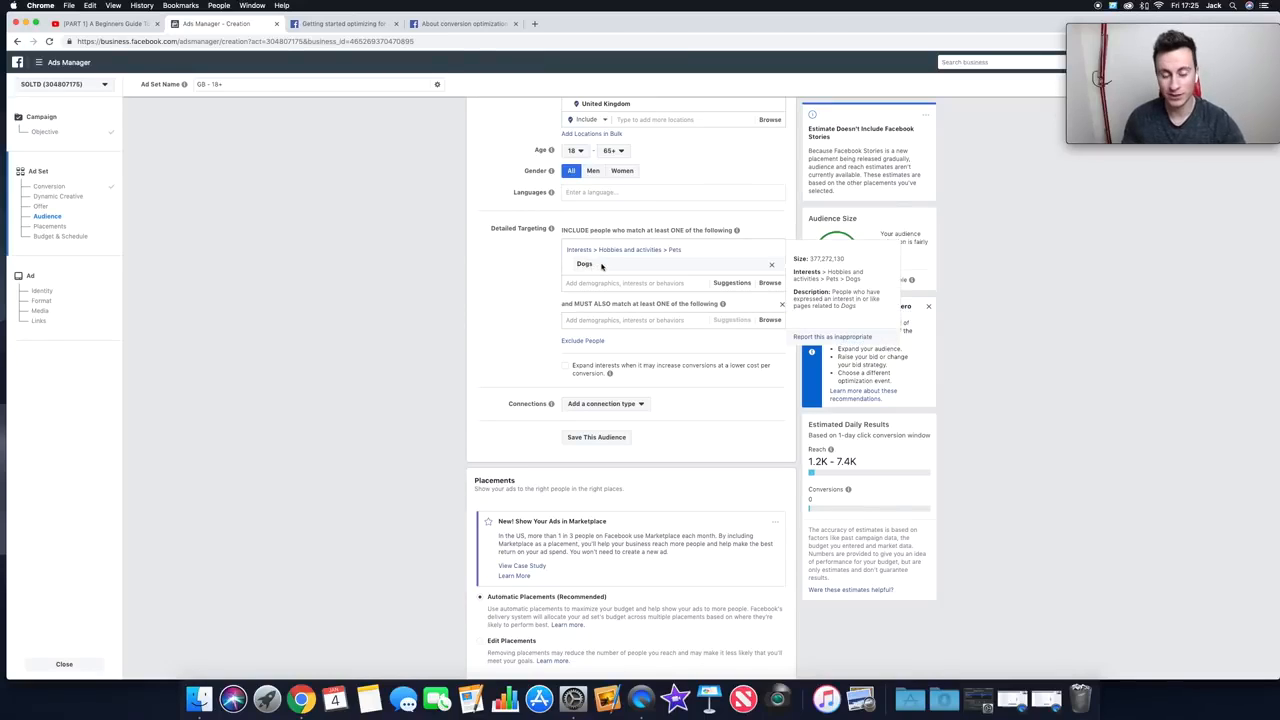
{"action": "left_click", "coordinate": [592, 319]}
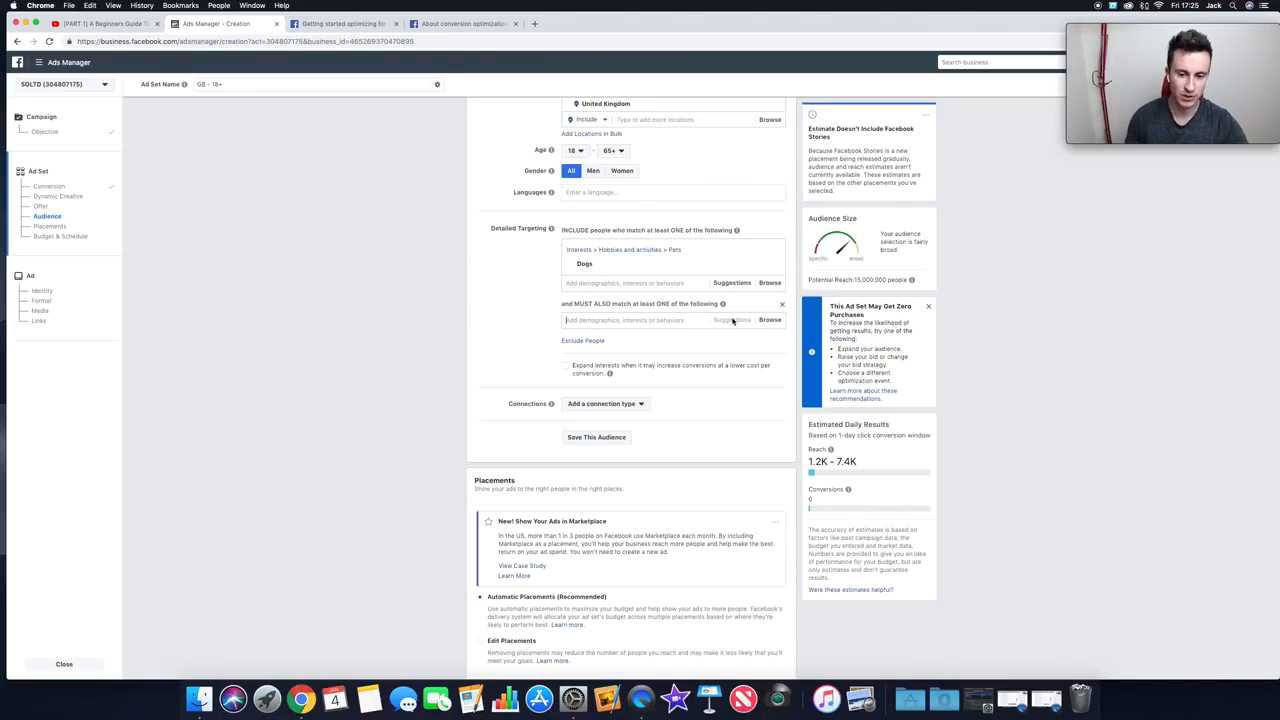
- Set the narrowing condition to people whose Relationship Status, within the Relationship demographics, is Engaged
{"action": "left_click", "coordinate": [782, 322]}
{"action": "left_click", "coordinate": [570, 339]}
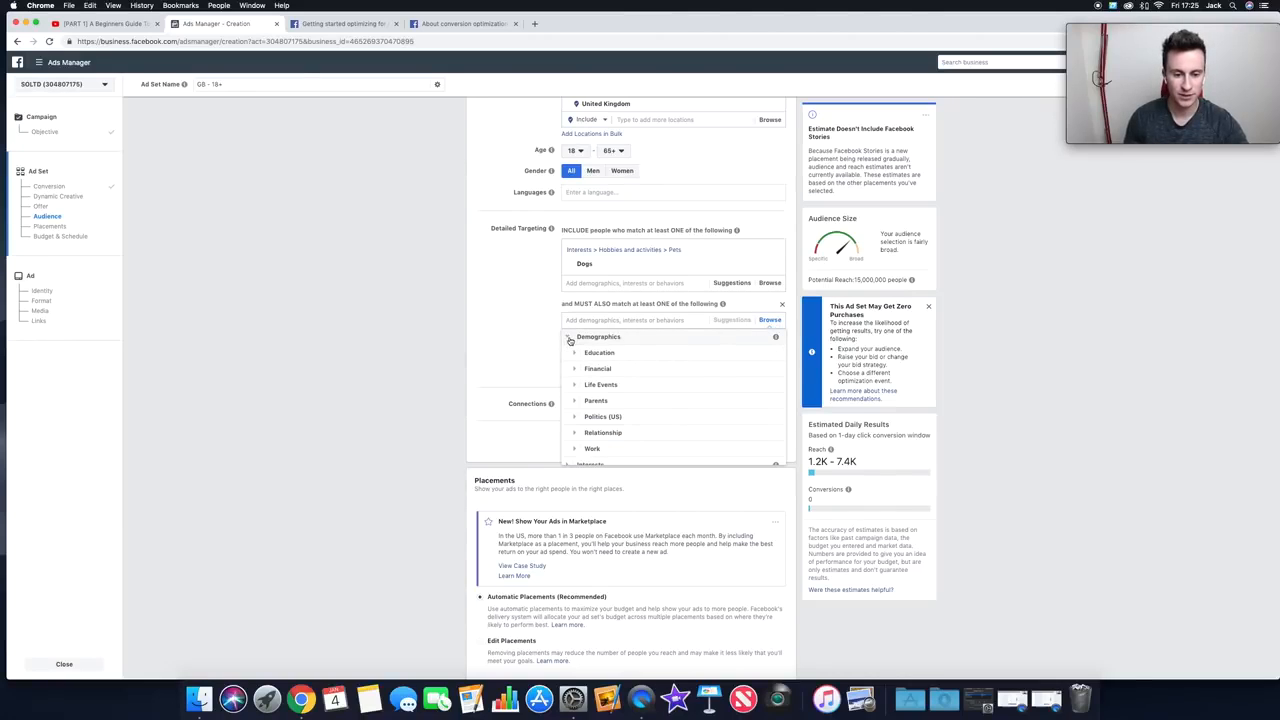
{"action": "scroll", "coordinate": [573, 412], "scroll_direction": "down", "scroll_amount": 1}
{"action": "left_click", "coordinate": [576, 421]}
{"action": "scroll", "coordinate": [577, 422], "scroll_direction": "down", "scroll_amount": 1}
{"action": "scroll", "coordinate": [638, 416], "scroll_direction": "down", "scroll_amount": 1}
{"action": "scroll", "coordinate": [637, 416], "scroll_direction": "down", "scroll_amount": 1}
{"action": "left_click", "coordinate": [581, 405]}
{"action": "scroll", "coordinate": [610, 398], "scroll_direction": "down", "scroll_amount": 1}
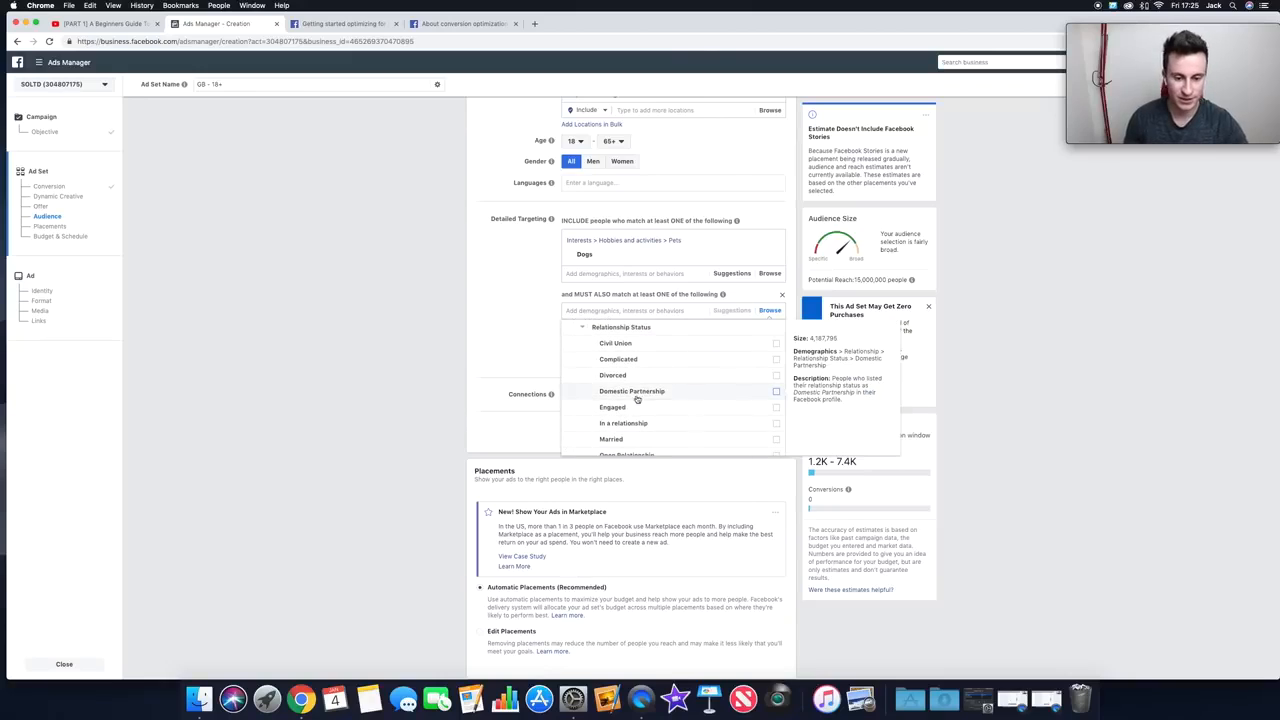
{"action": "left_click", "coordinate": [775, 408]}
{"action": "left_click", "coordinate": [408, 335]}
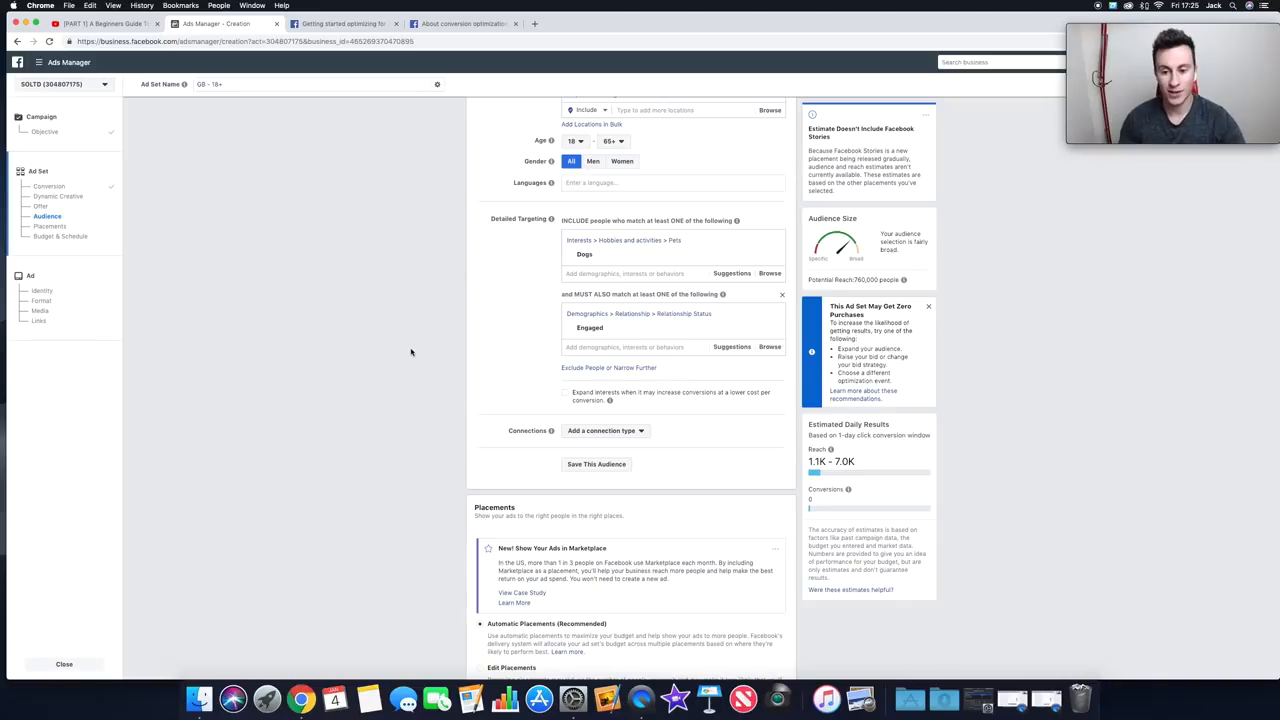
- Review the narrowed detailed targeting and read the explanation of the Connections setting
{"action": "mouse_move", "coordinate": [587, 254]}
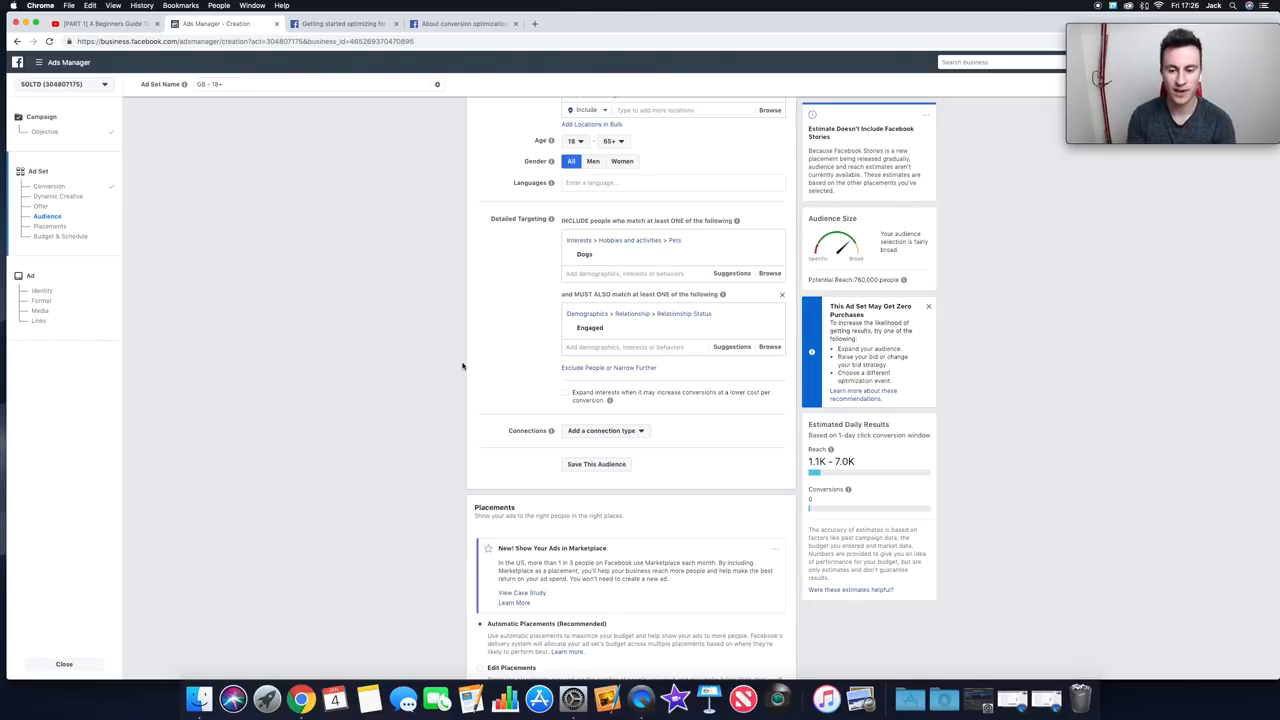
{"action": "scroll", "coordinate": [454, 358], "scroll_direction": "up", "scroll_amount": 1}
{"action": "scroll", "coordinate": [454, 358], "scroll_direction": "down", "scroll_amount": 3}
{"action": "mouse_move", "coordinate": [552, 297]}
{"action": "scroll", "coordinate": [466, 289], "scroll_direction": "down", "scroll_amount": 1}
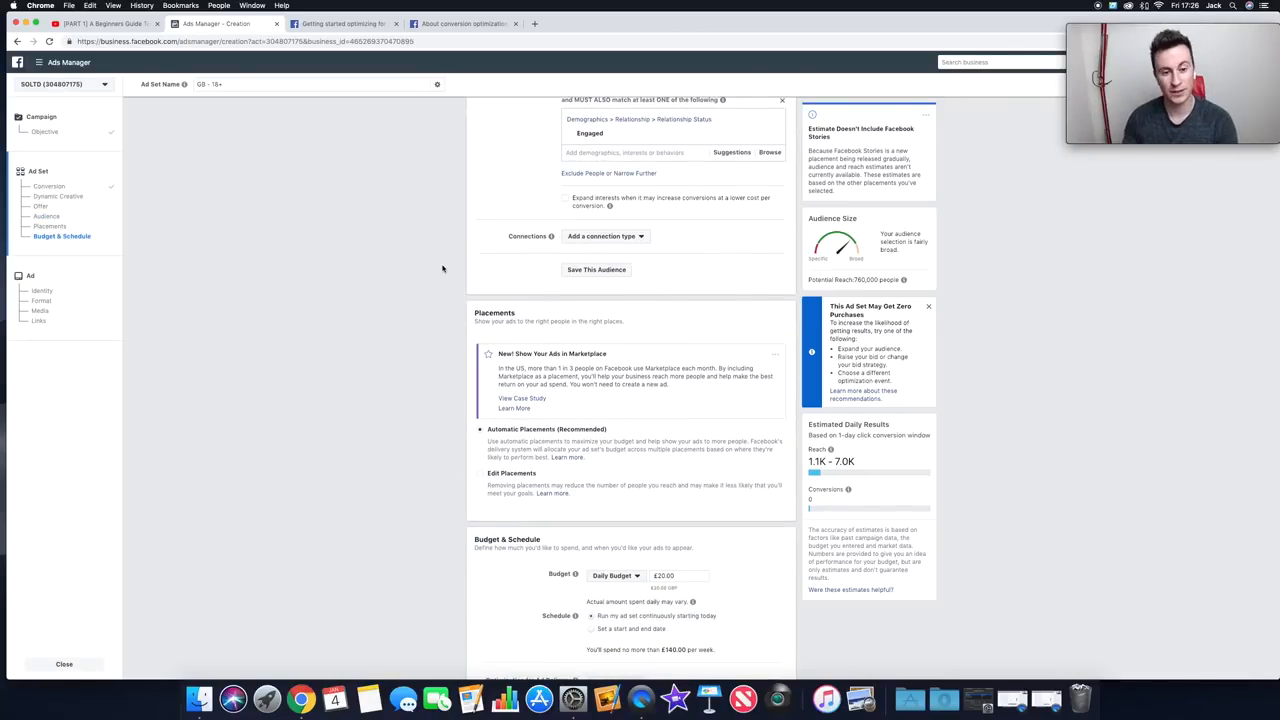
{"action": "mouse_move", "coordinate": [551, 237]}
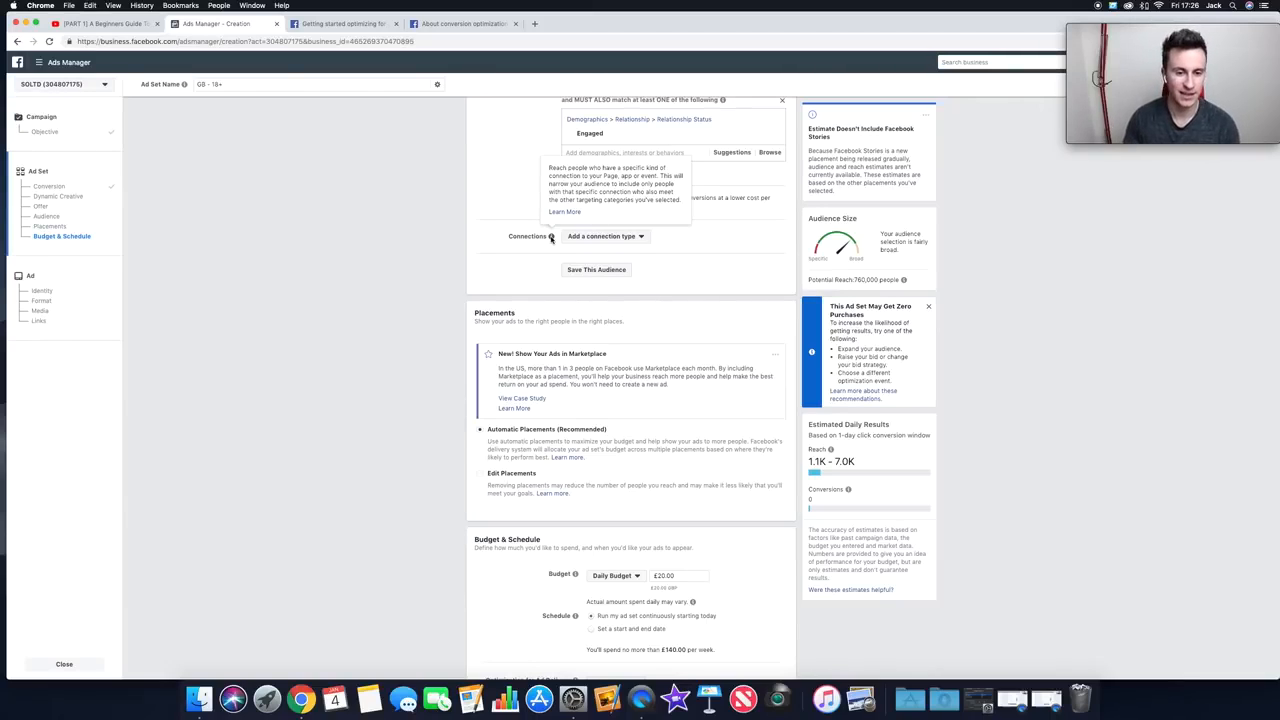
- Review the narrowed audience settings and look up where Audiences is listed among the business tools
{"action": "scroll", "coordinate": [462, 245], "scroll_direction": "down", "scroll_amount": 1}
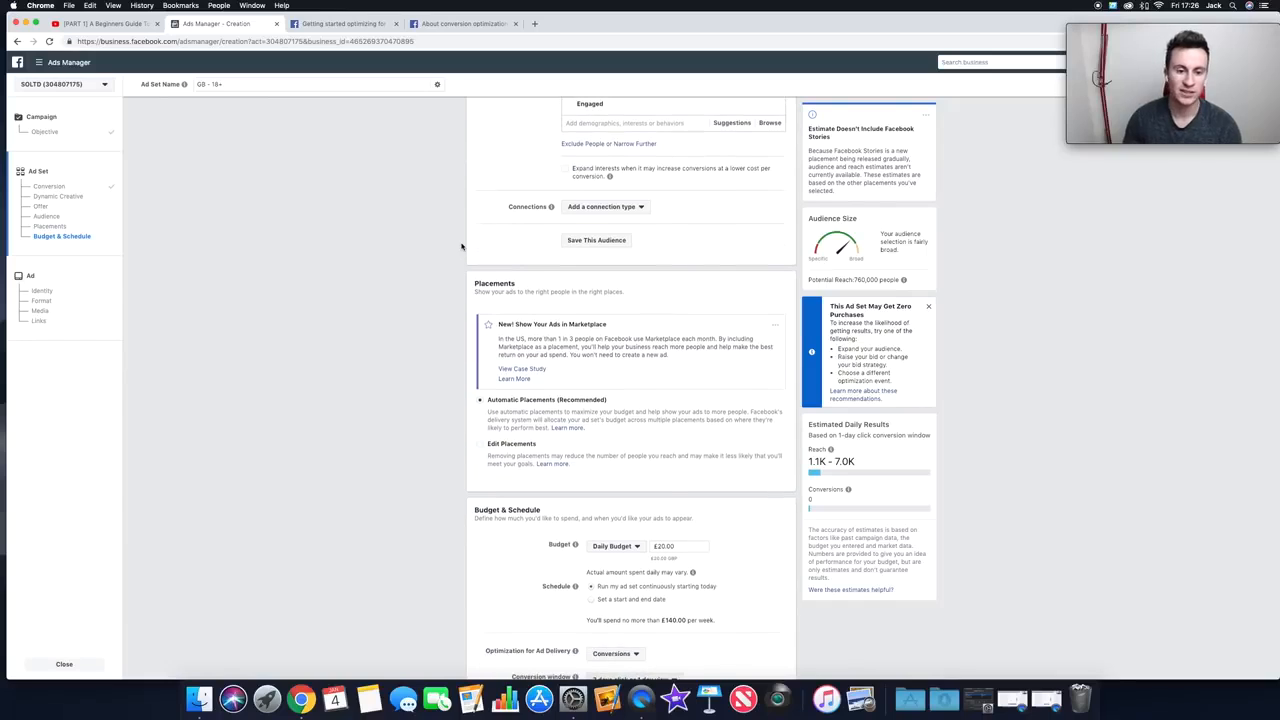
{"action": "scroll", "coordinate": [462, 245], "scroll_direction": "up", "scroll_amount": 3}
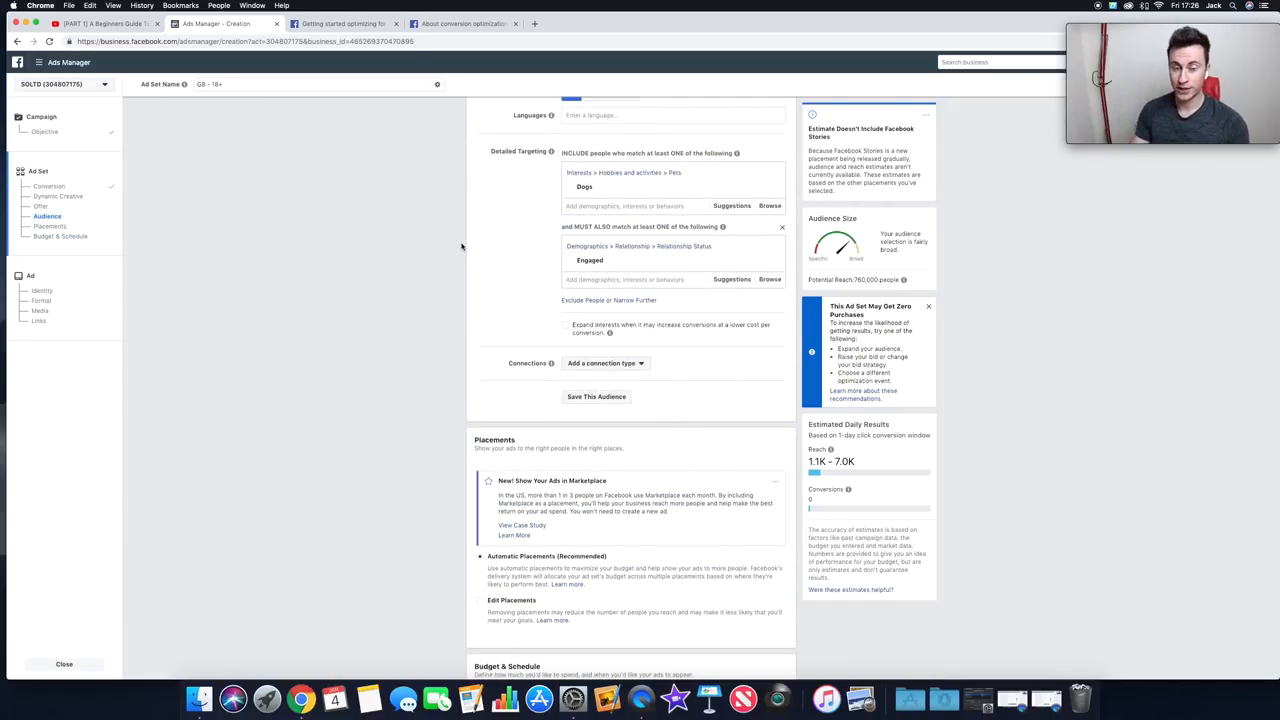
{"action": "scroll", "coordinate": [461, 247], "scroll_direction": "down", "scroll_amount": 1}
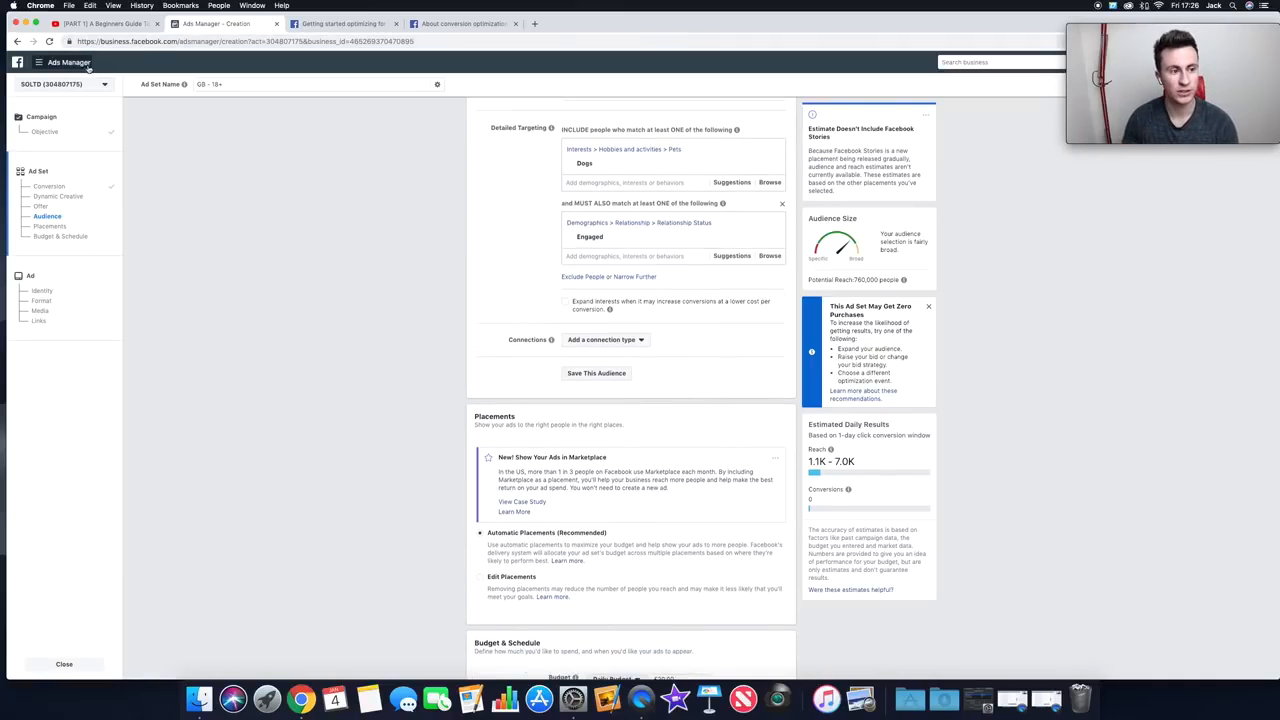
{"action": "left_click", "coordinate": [68, 63]}
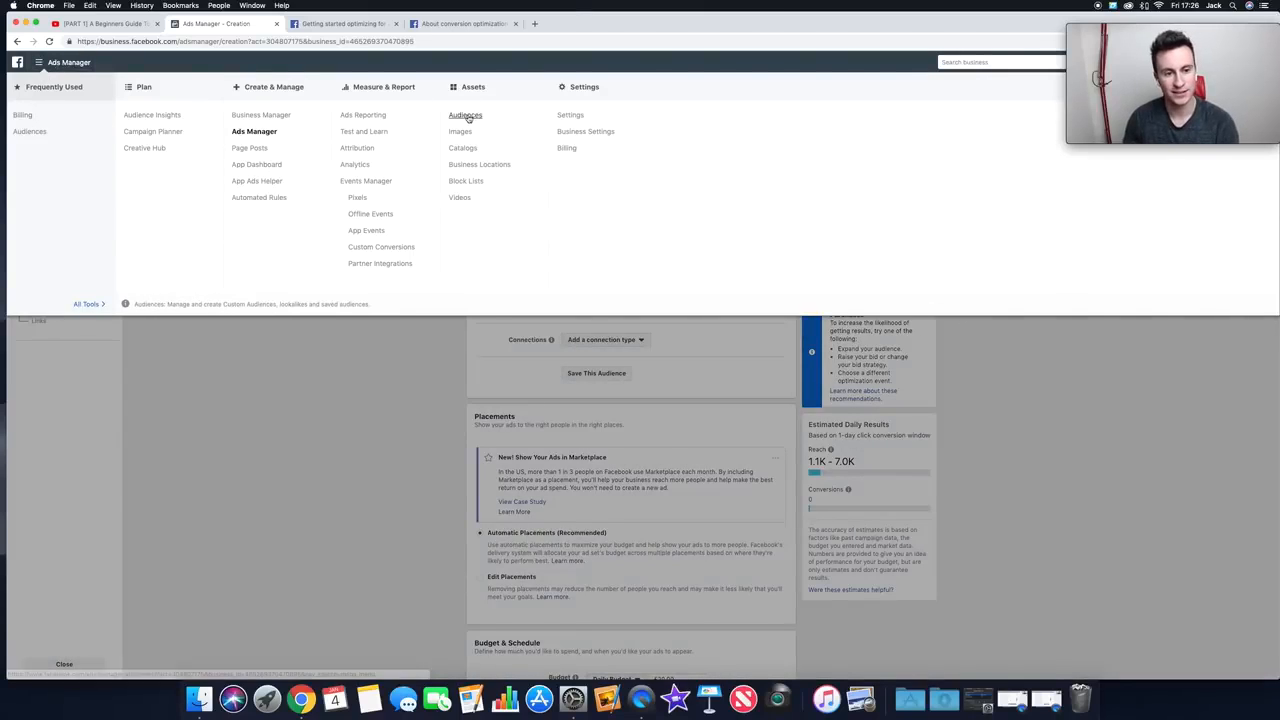
{"action": "left_click", "coordinate": [417, 394]}
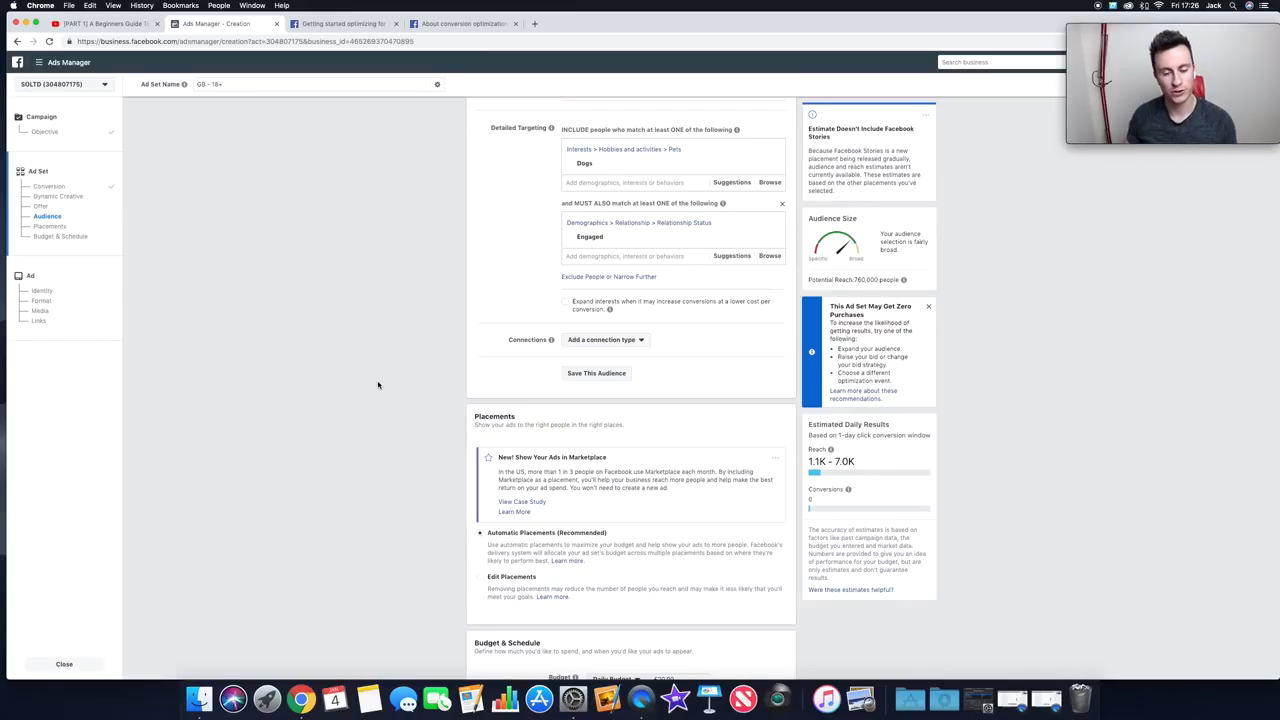
- Switch the ad set from automatic placements to Edit Placements and review the list of platforms
{"action": "scroll", "coordinate": [378, 385], "scroll_direction": "up", "scroll_amount": 1}
{"action": "scroll", "coordinate": [378, 385], "scroll_direction": "down", "scroll_amount": 5}
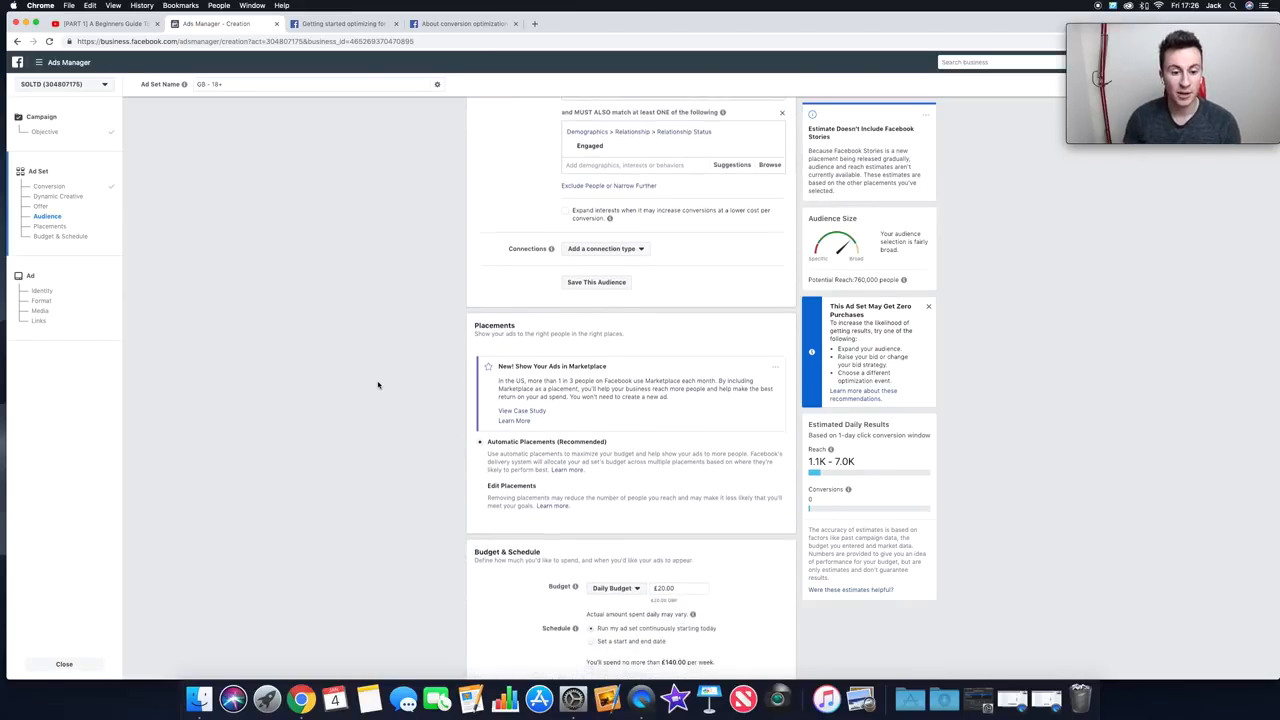
{"action": "scroll", "coordinate": [378, 385], "scroll_direction": "down", "scroll_amount": 2}
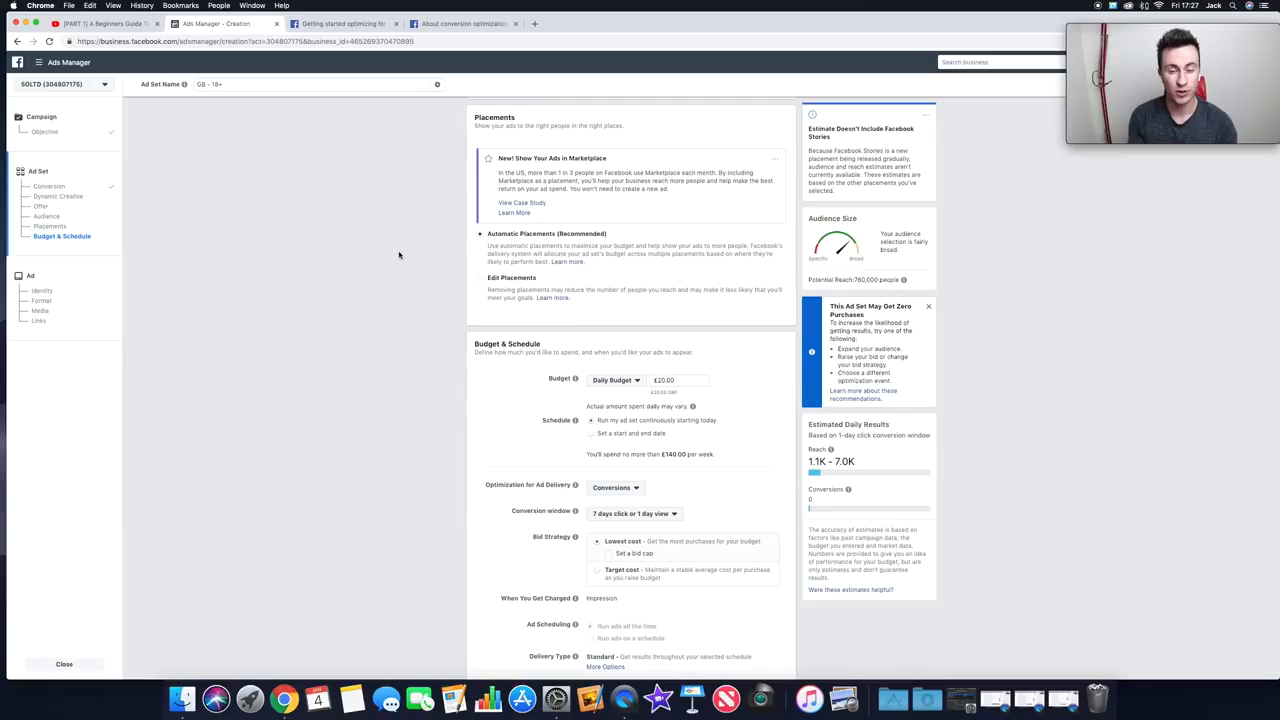
{"action": "left_click", "coordinate": [480, 278]}
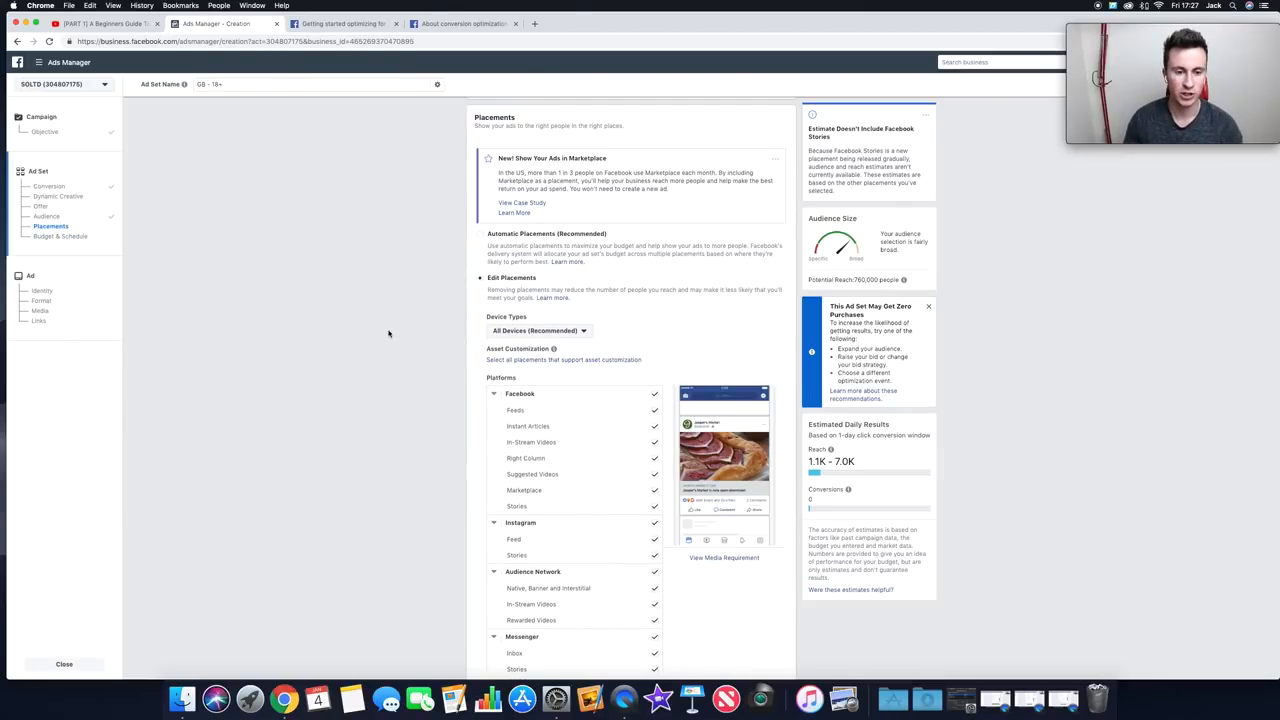
{"action": "scroll", "coordinate": [389, 334], "scroll_direction": "down", "scroll_amount": 5}
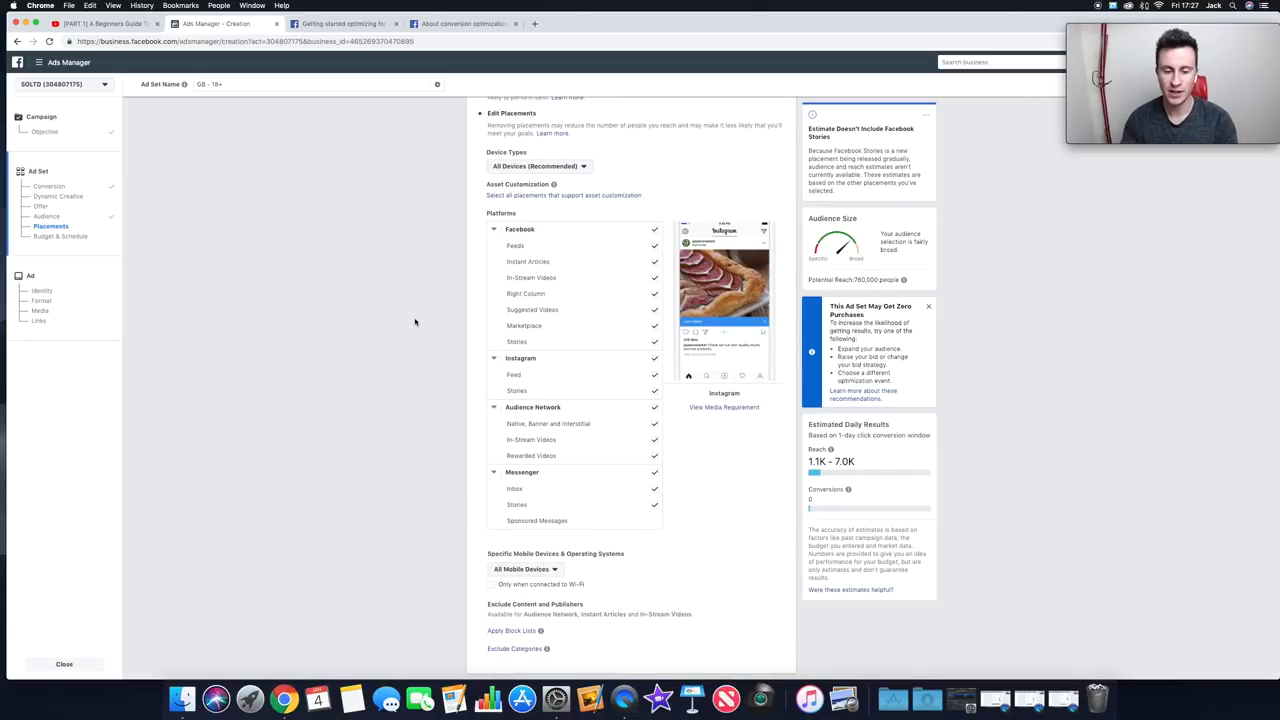
{"action": "scroll", "coordinate": [410, 349], "scroll_direction": "down", "scroll_amount": 1}
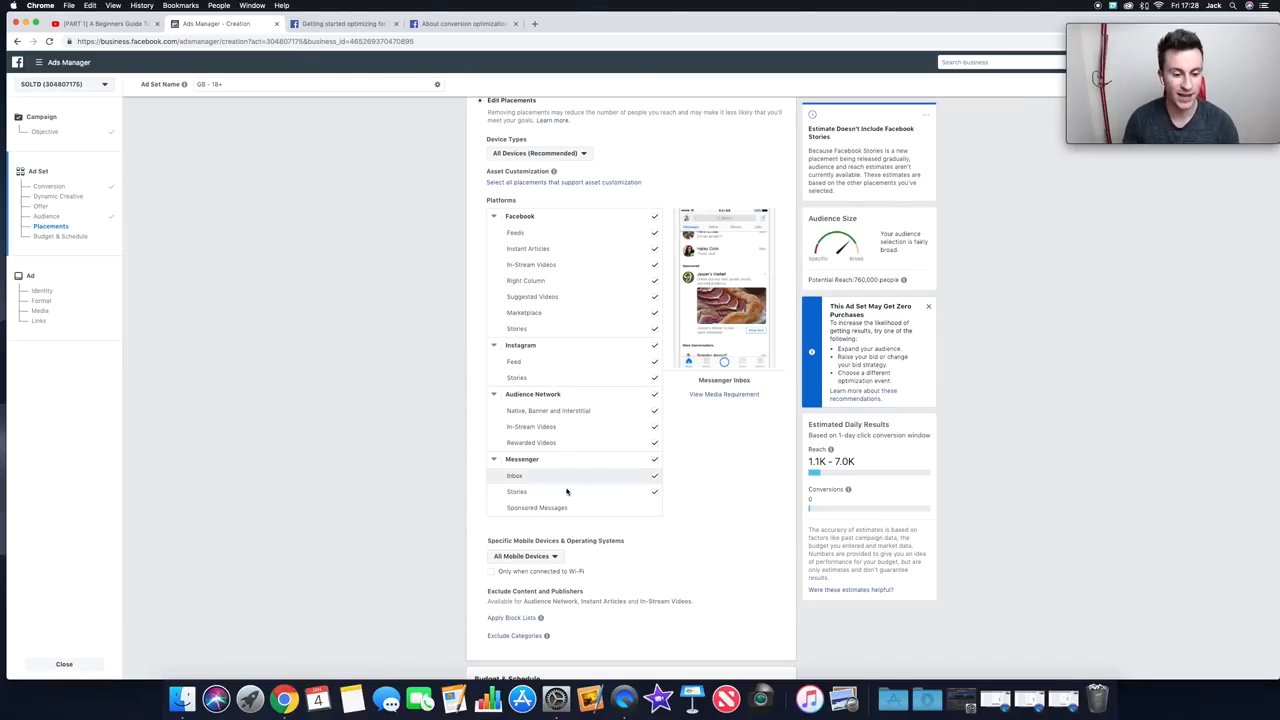
- Exclude Messenger, Audience Network and Instagram from the ad set's placements
{"action": "left_click", "coordinate": [654, 459]}
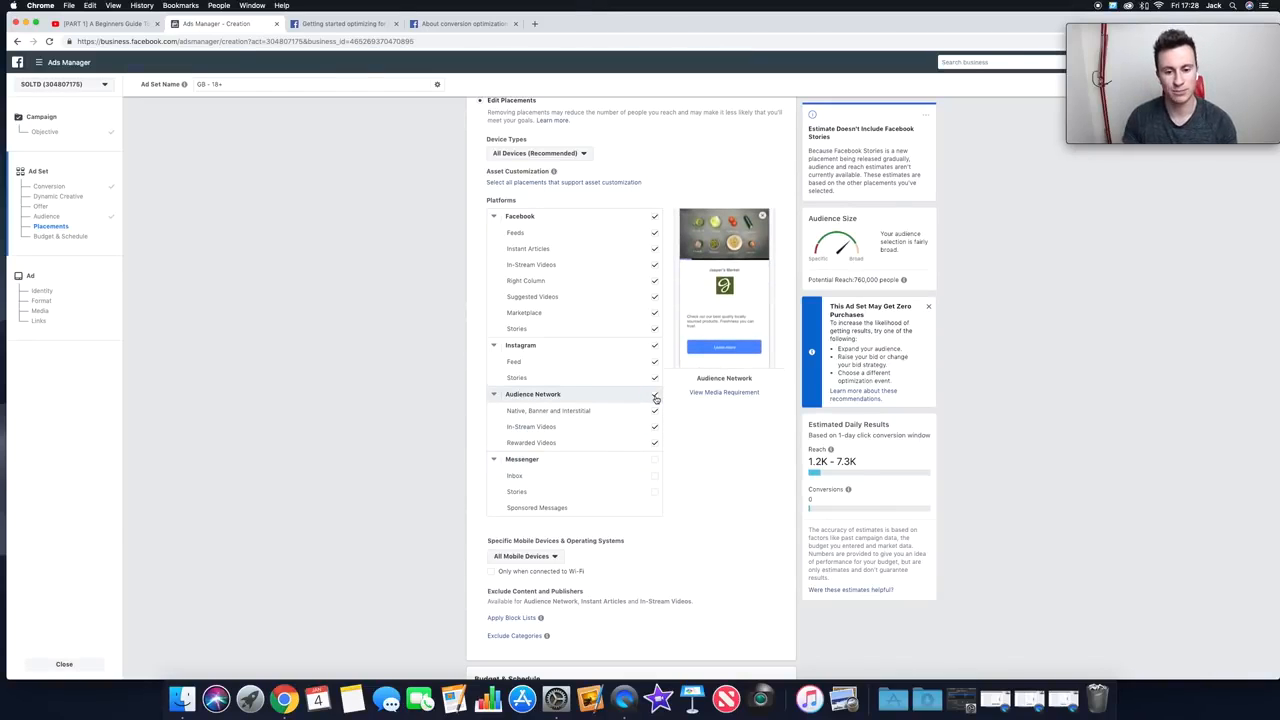
{"action": "left_click", "coordinate": [655, 395]}
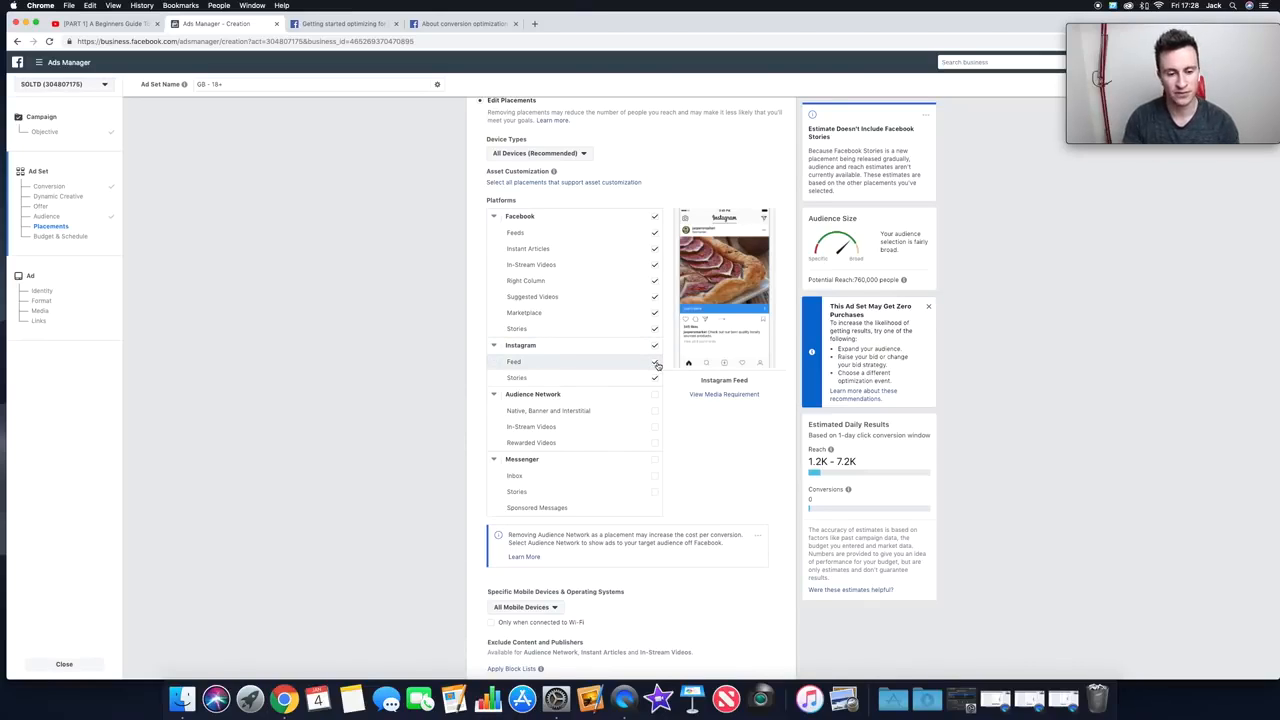
{"action": "left_click", "coordinate": [655, 345]}
- Exclude Stories, Marketplace, Suggested Videos, Instant Articles, In-Stream Videos and Right Column from the Facebook placements, keeping only Feeds
{"action": "left_click", "coordinate": [655, 327]}
{"action": "left_click", "coordinate": [655, 312]}
{"action": "left_click", "coordinate": [655, 296]}
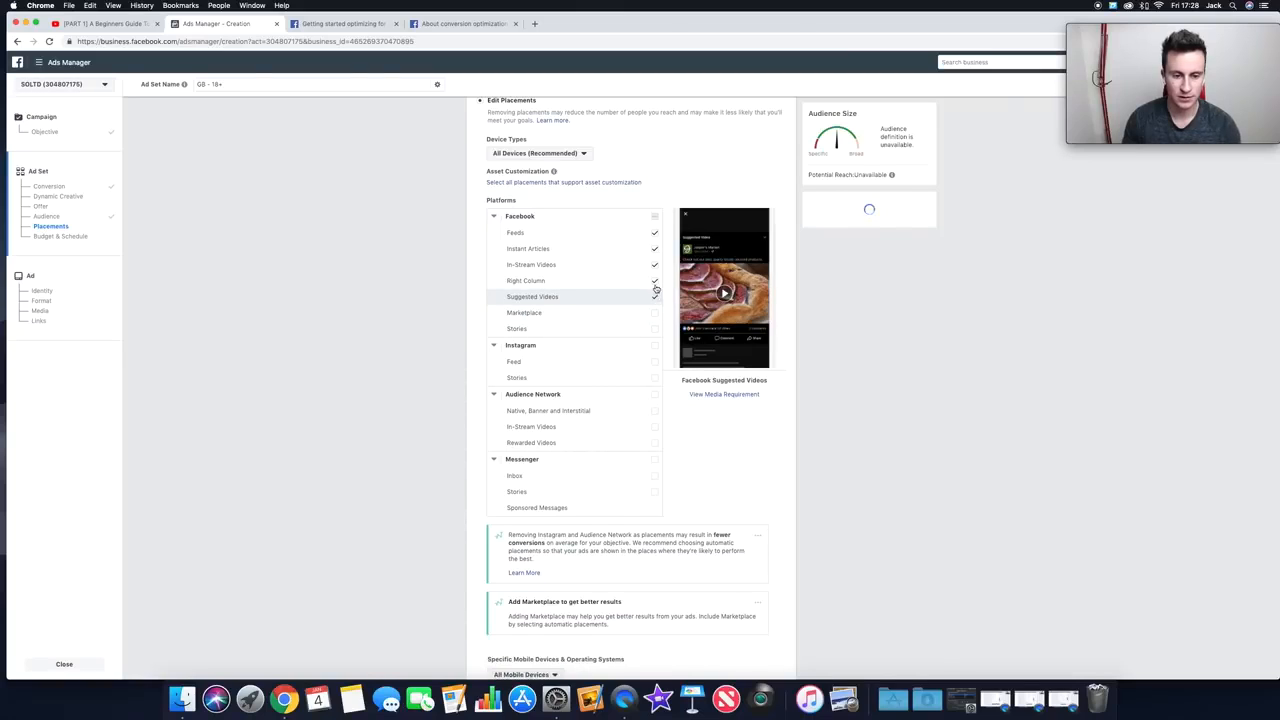
{"action": "left_click", "coordinate": [655, 257]}
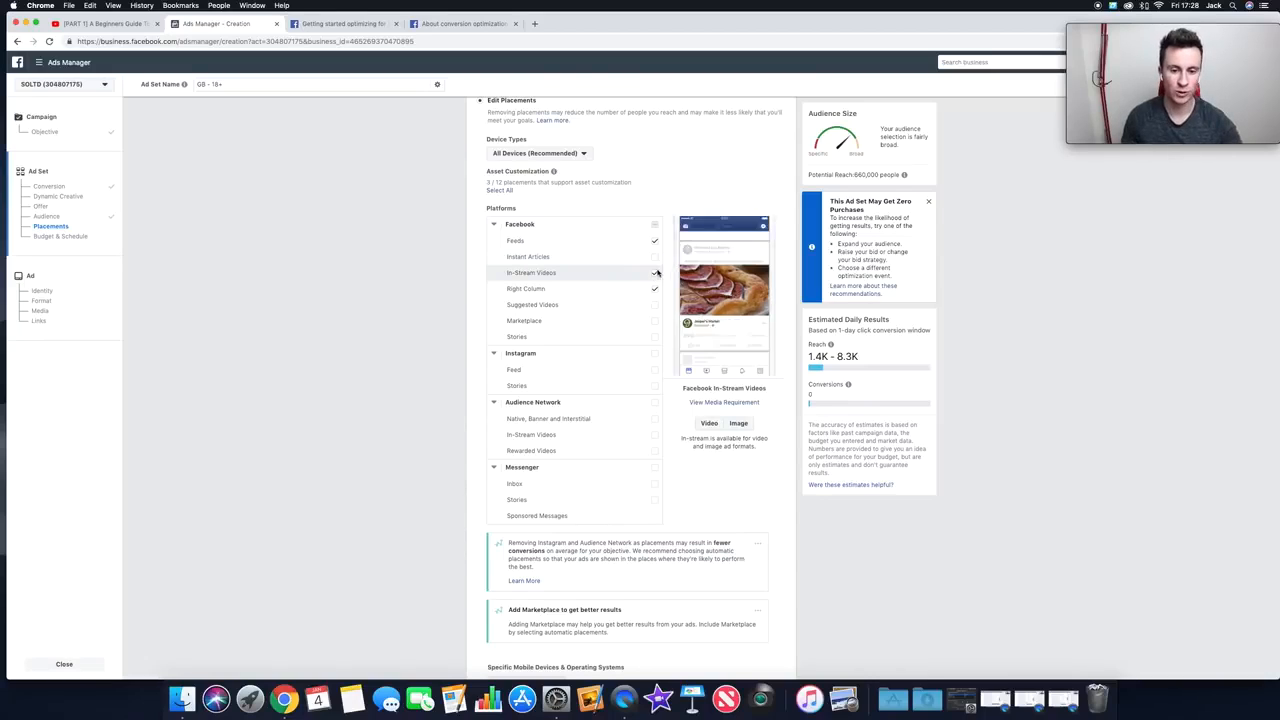
{"action": "left_click", "coordinate": [655, 272]}
{"action": "left_click", "coordinate": [655, 290]}
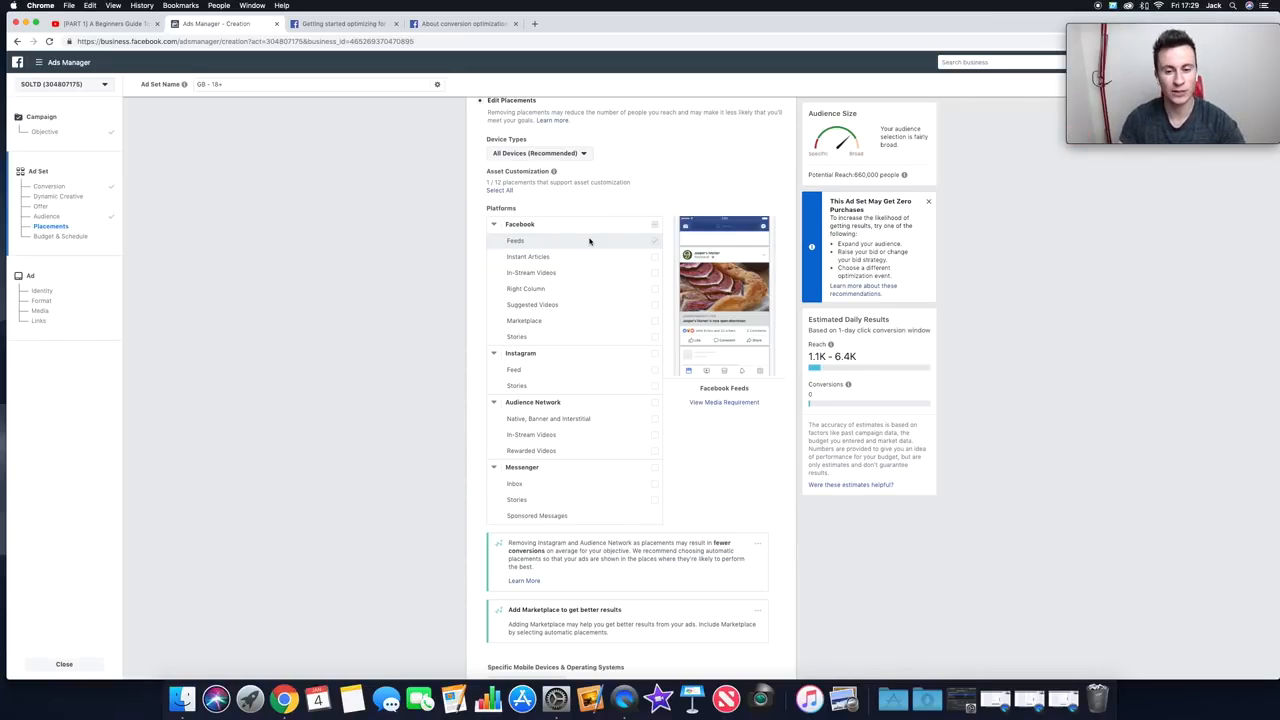
- Collapse the Facebook, Instagram, Audience Network and Messenger placement groups
{"action": "left_click", "coordinate": [493, 224]}
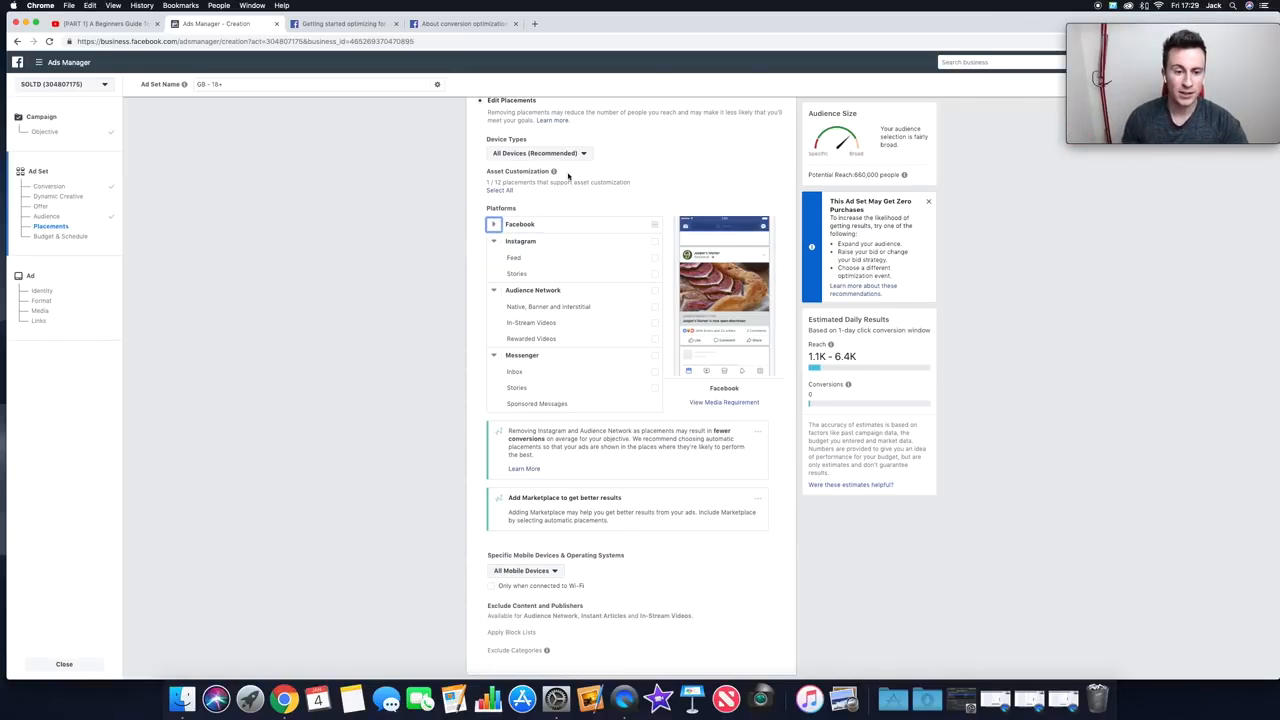
{"action": "left_click", "coordinate": [493, 241]}
{"action": "left_click", "coordinate": [493, 258]}
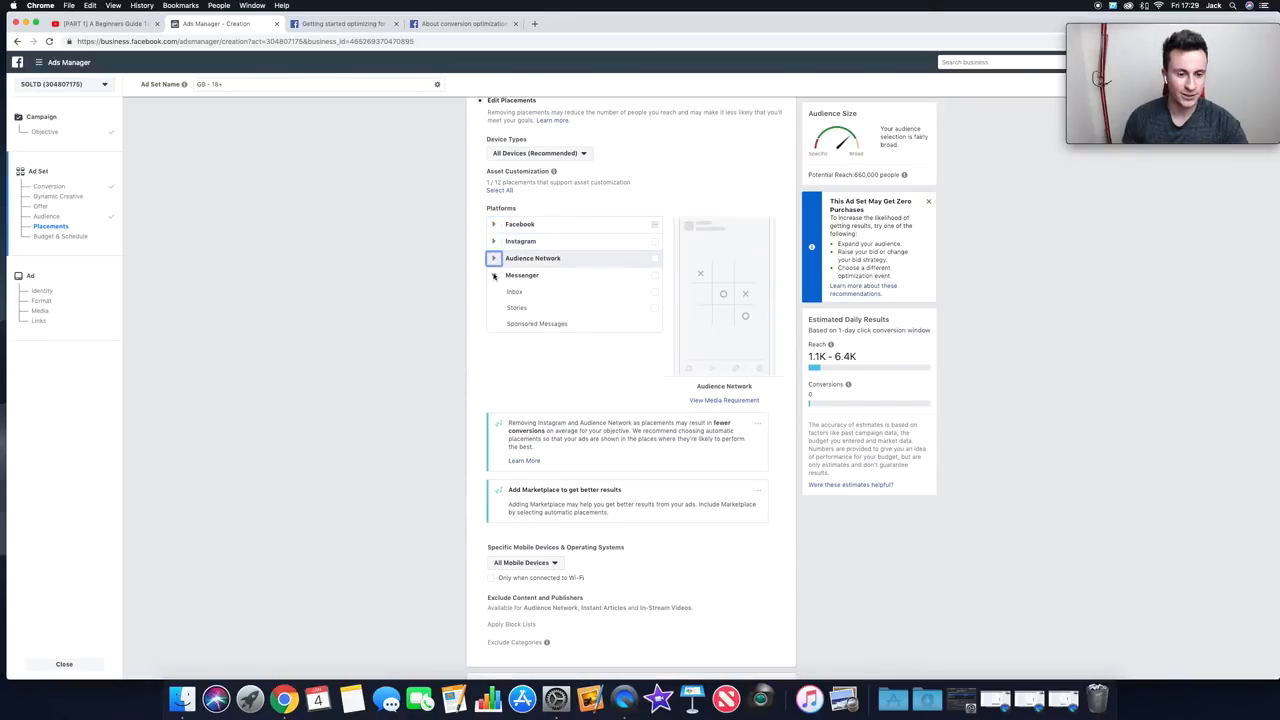
{"action": "left_click", "coordinate": [494, 275]}
{"action": "scroll", "coordinate": [949, 295], "scroll_direction": "up", "scroll_amount": 1}
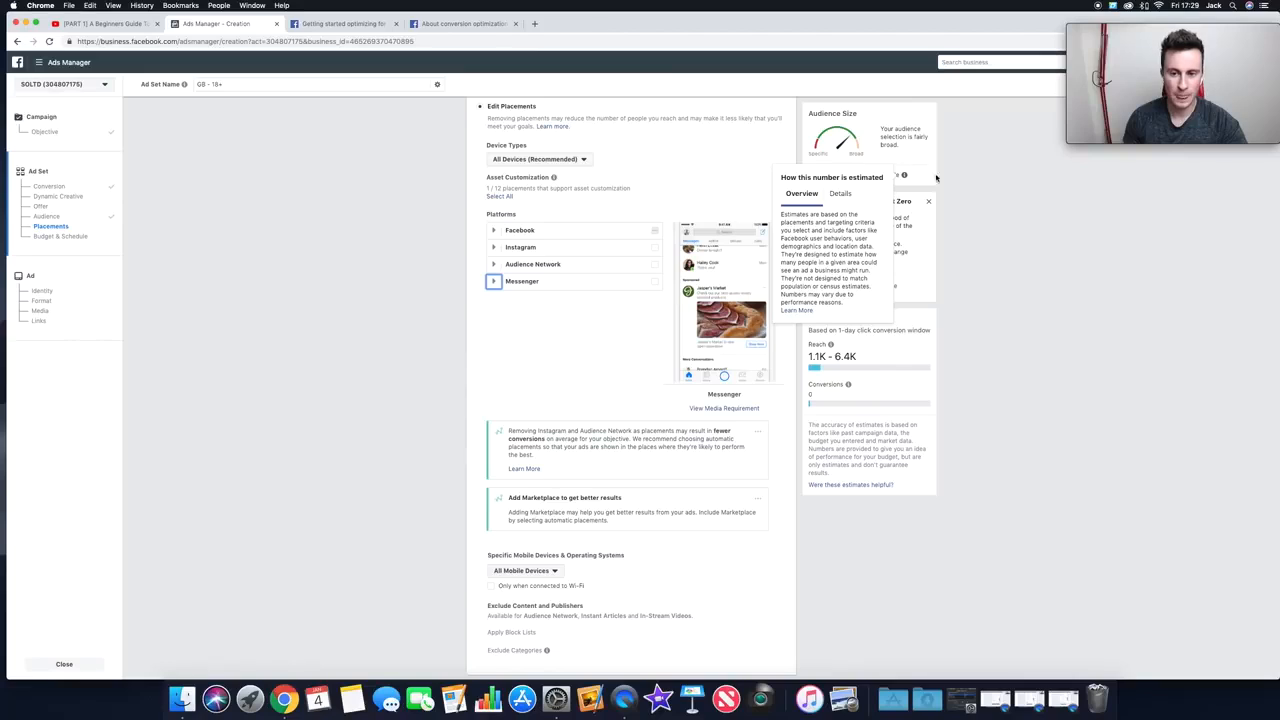
{"action": "left_click", "coordinate": [973, 202]}
{"action": "scroll", "coordinate": [946, 221], "scroll_direction": "down", "scroll_amount": 1}
{"action": "scroll", "coordinate": [946, 221], "scroll_direction": "up", "scroll_amount": 2}
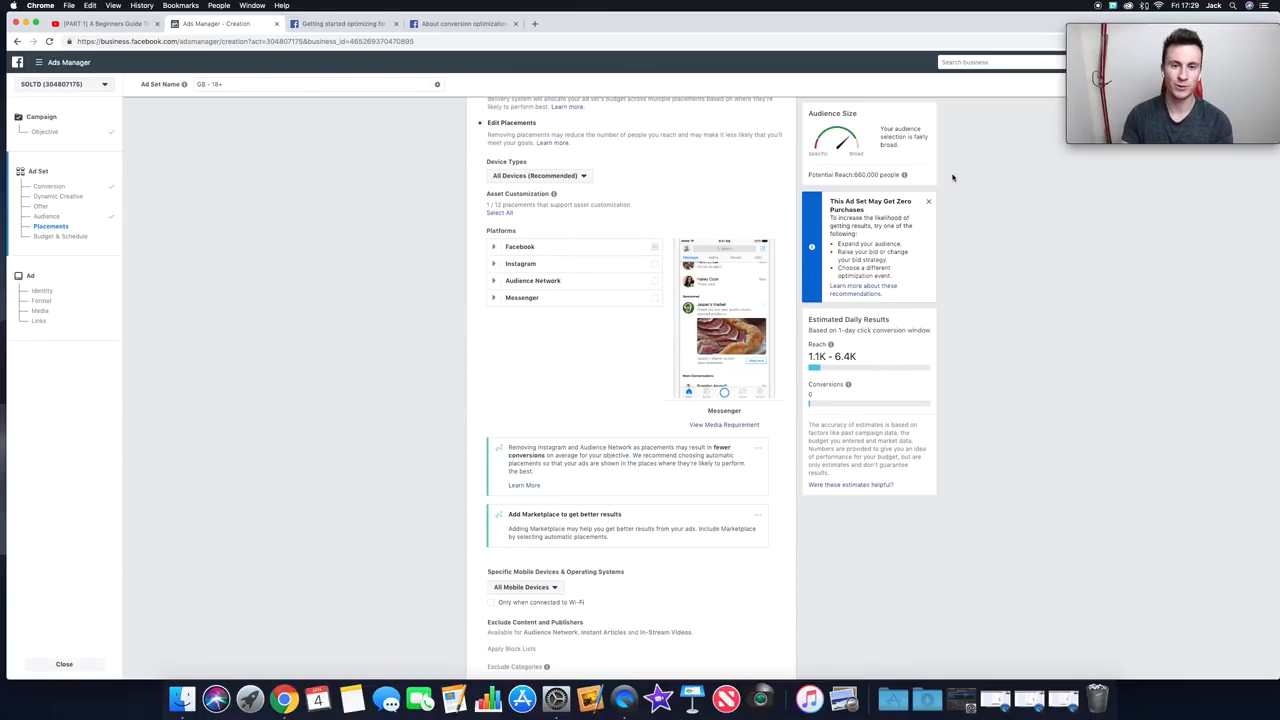
- Review the remaining placement settings, including the choices for specific mobile devices and operating systems, without changing them
{"action": "scroll", "coordinate": [952, 177], "scroll_direction": "down", "scroll_amount": 3}
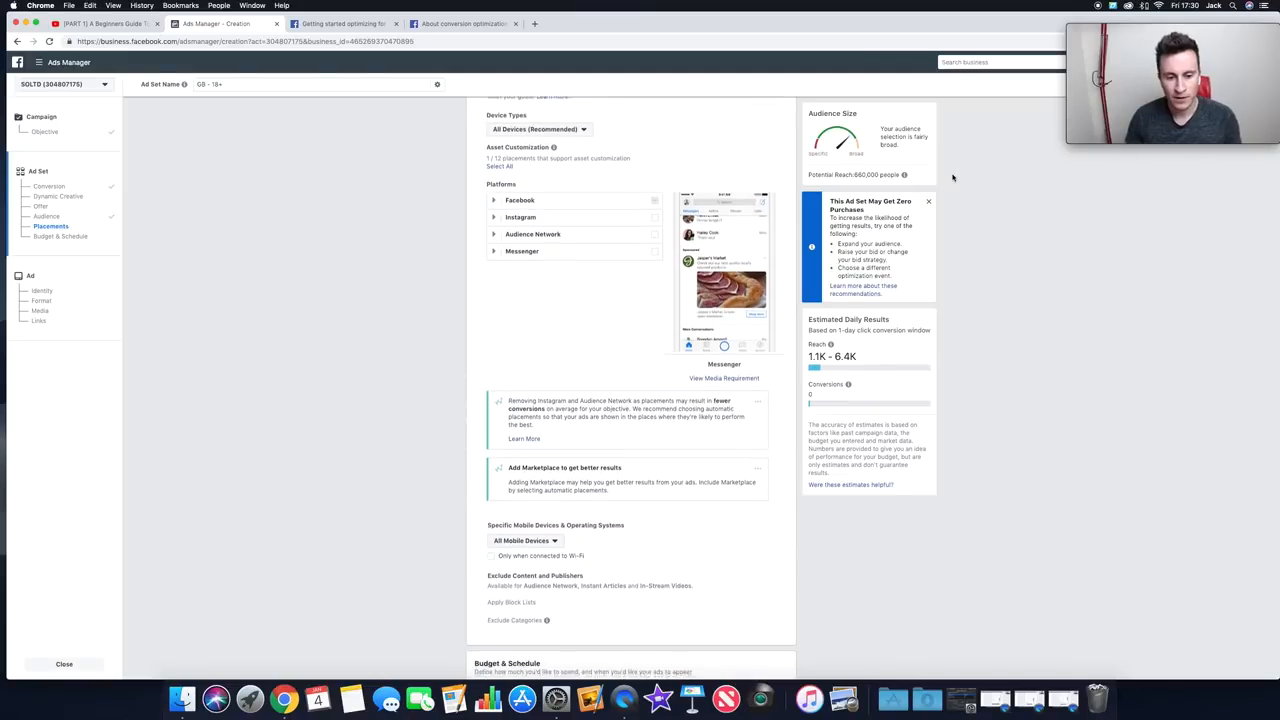
{"action": "scroll", "coordinate": [952, 177], "scroll_direction": "down", "scroll_amount": 5}
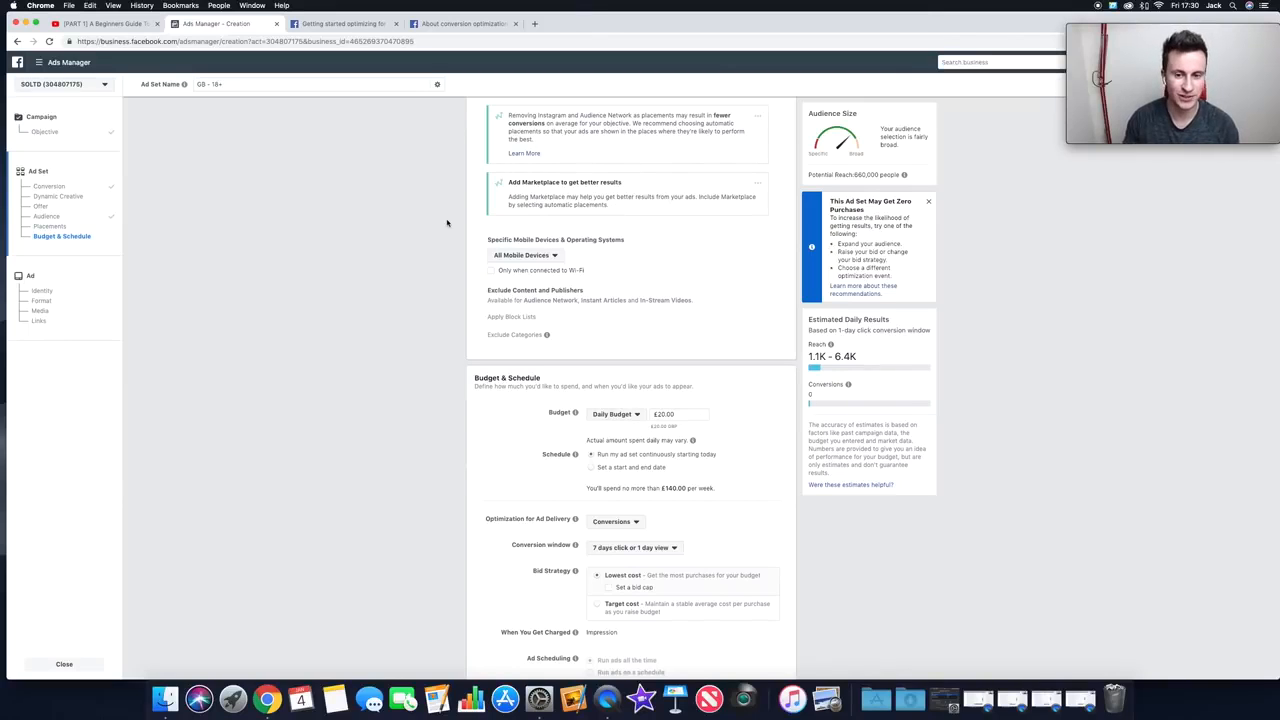
{"action": "scroll", "coordinate": [447, 223], "scroll_direction": "up", "scroll_amount": 1}
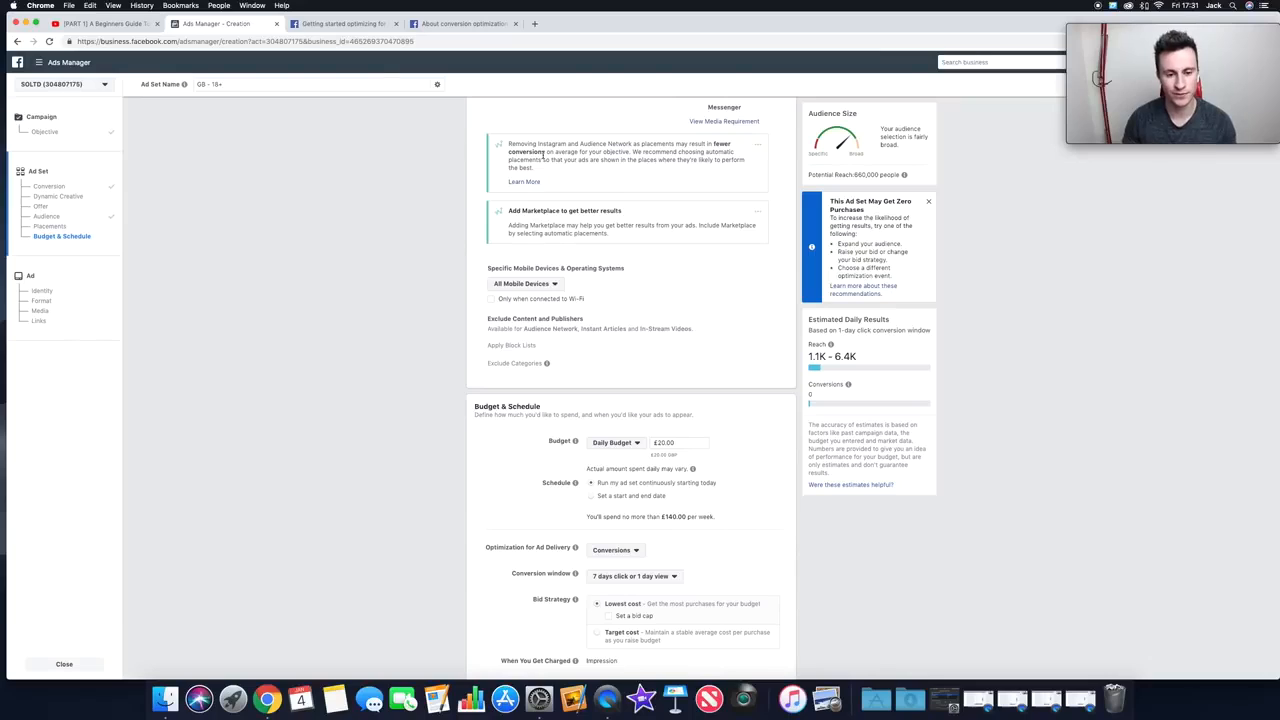
{"action": "scroll", "coordinate": [347, 180], "scroll_direction": "down", "scroll_amount": 3}
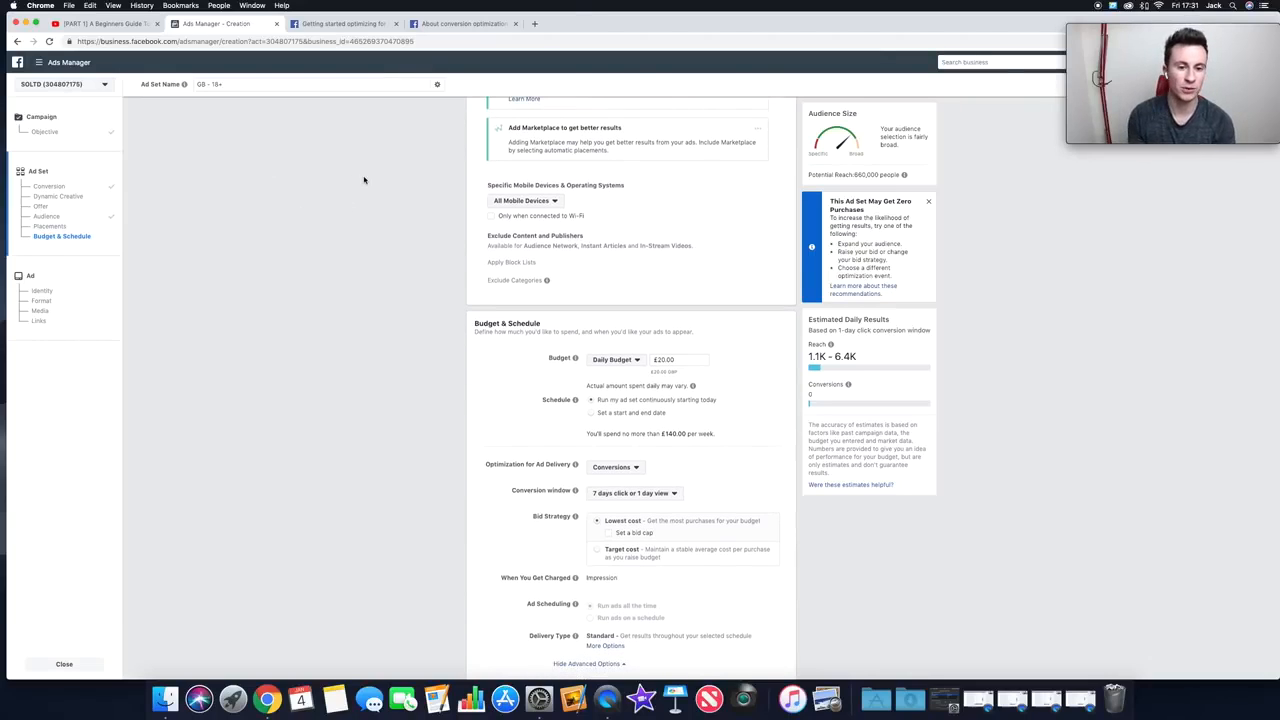
{"action": "left_click", "coordinate": [557, 204]}
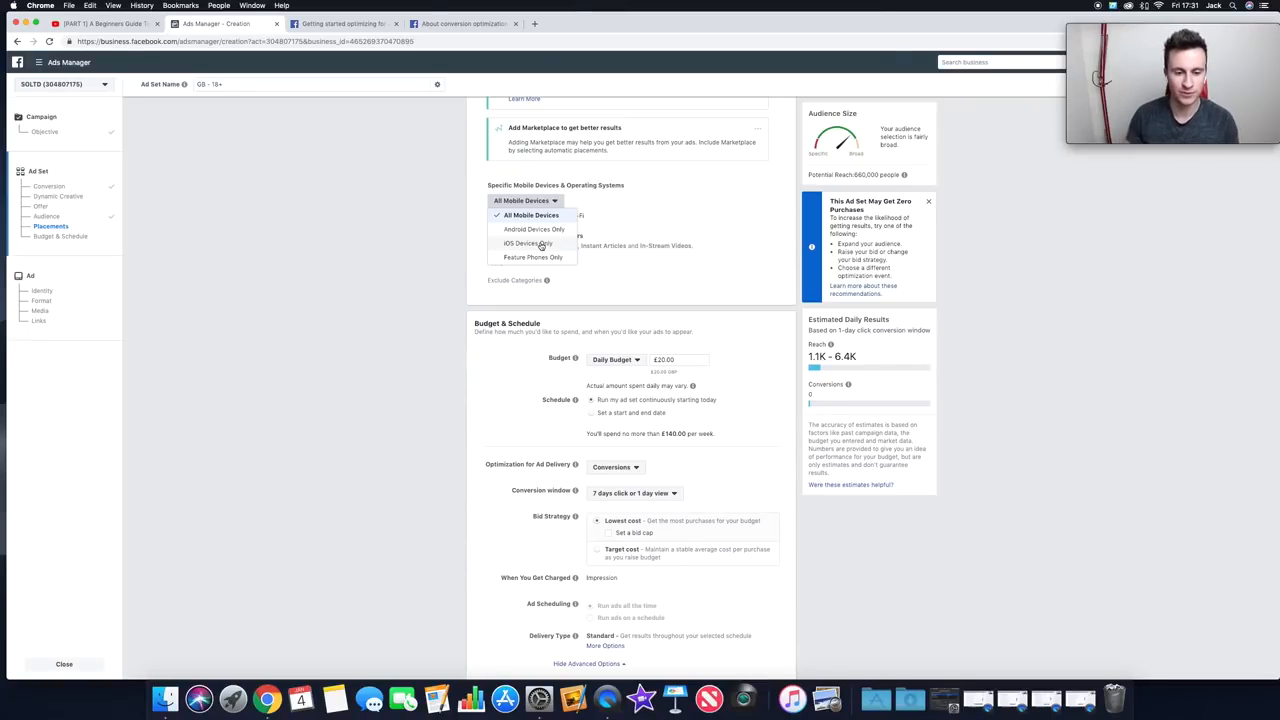
{"action": "left_click", "coordinate": [430, 230]}
{"action": "scroll", "coordinate": [430, 230], "scroll_direction": "down", "scroll_amount": 1}
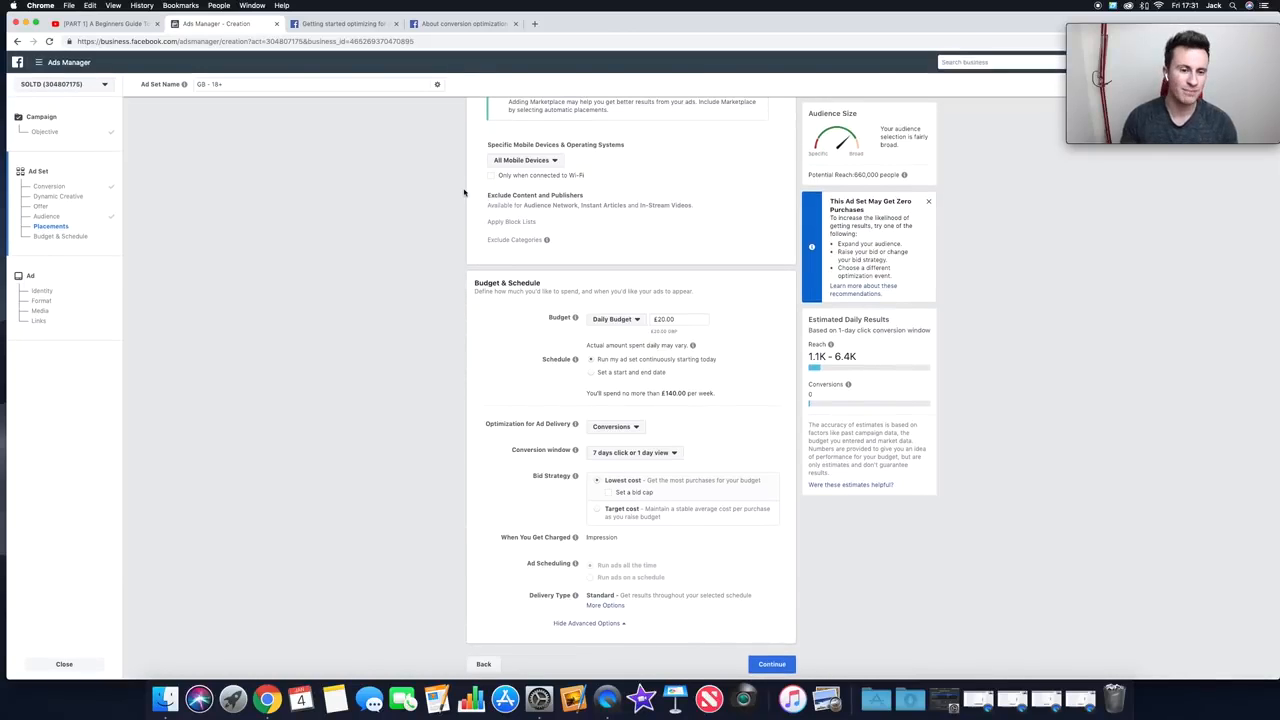
{"action": "scroll", "coordinate": [470, 184], "scroll_direction": "up", "scroll_amount": 1}
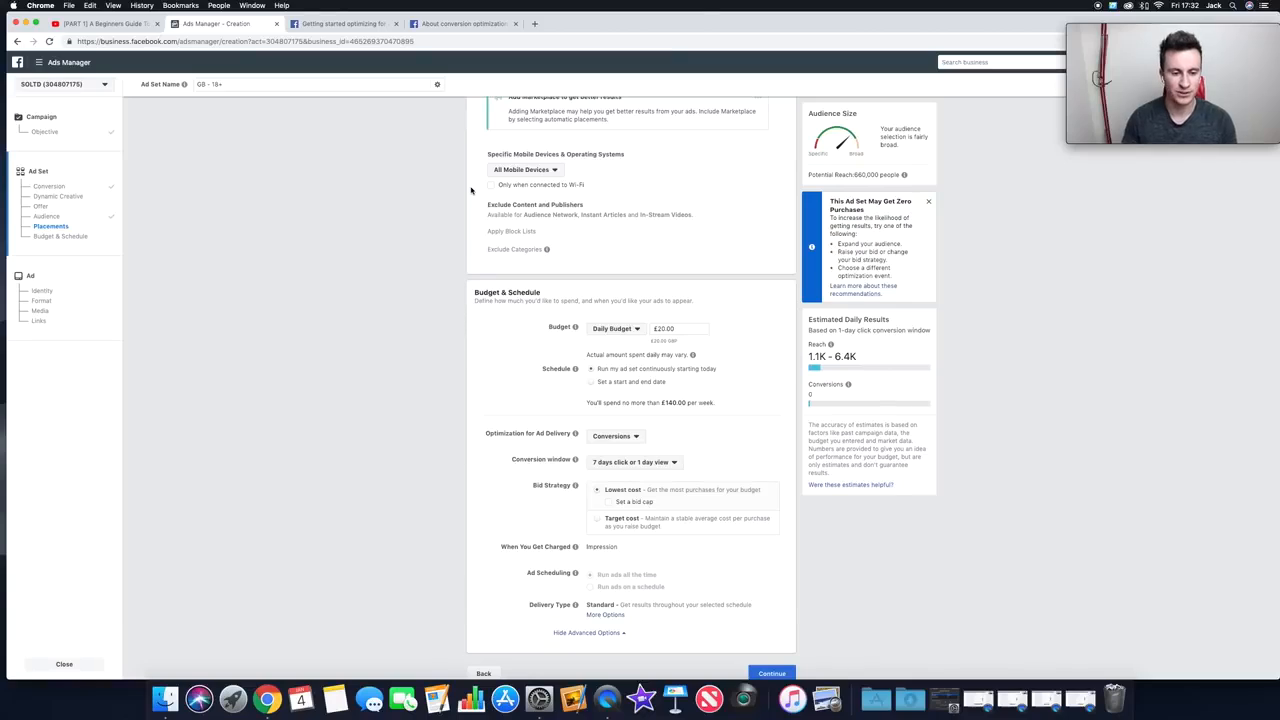
{"action": "scroll", "coordinate": [461, 247], "scroll_direction": "down", "scroll_amount": 1}
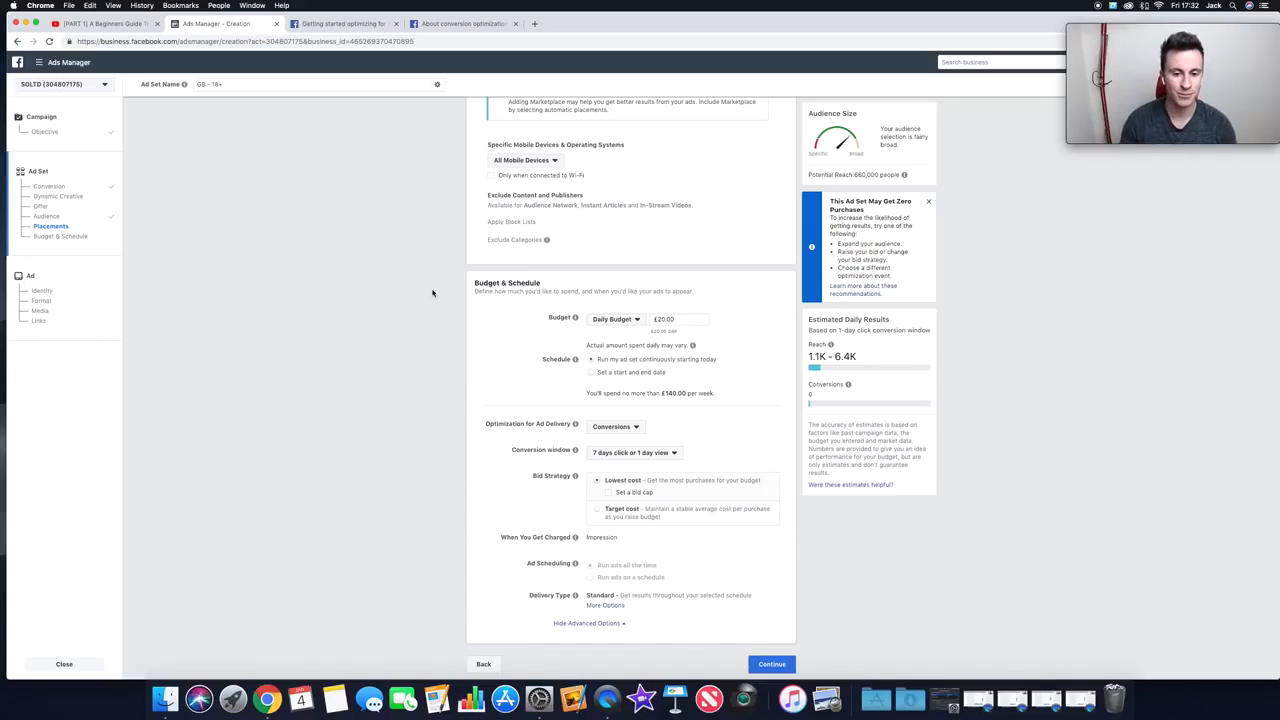
- Change the budget type to Lifetime Budget and set the schedule's start date to Jan 5, 2019
{"action": "left_click", "coordinate": [638, 322]}
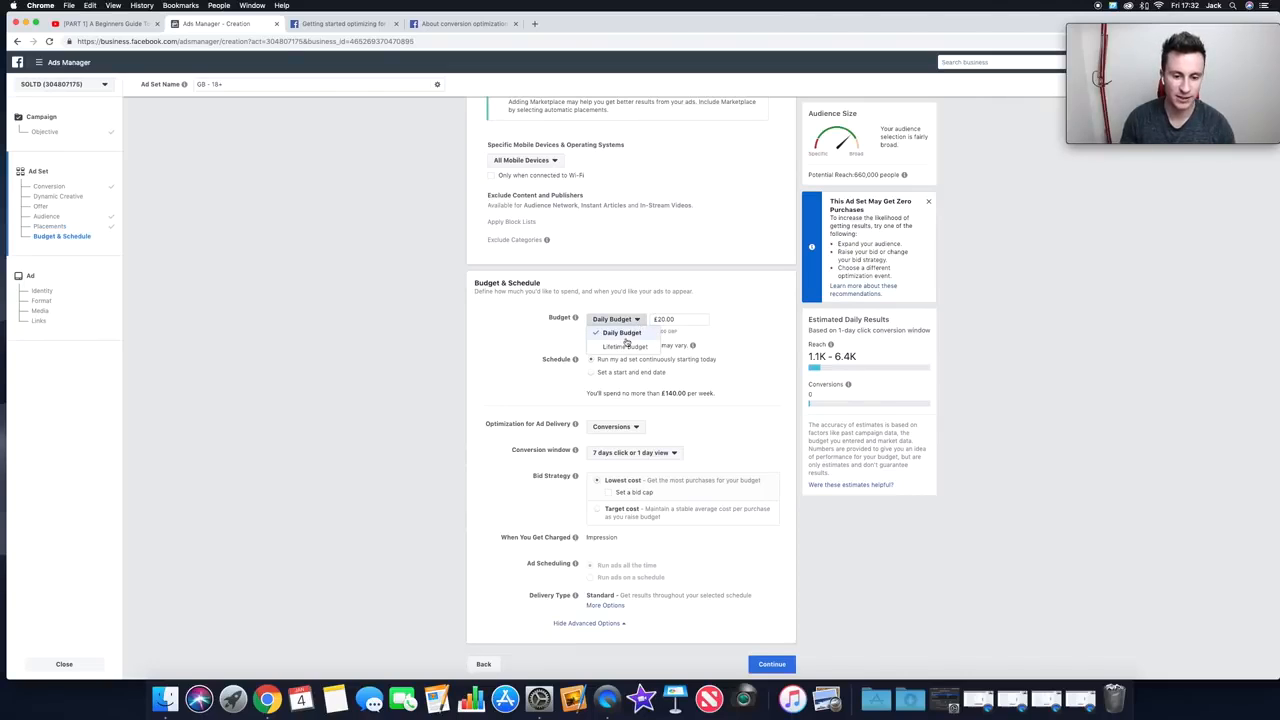
{"action": "left_click", "coordinate": [696, 288]}
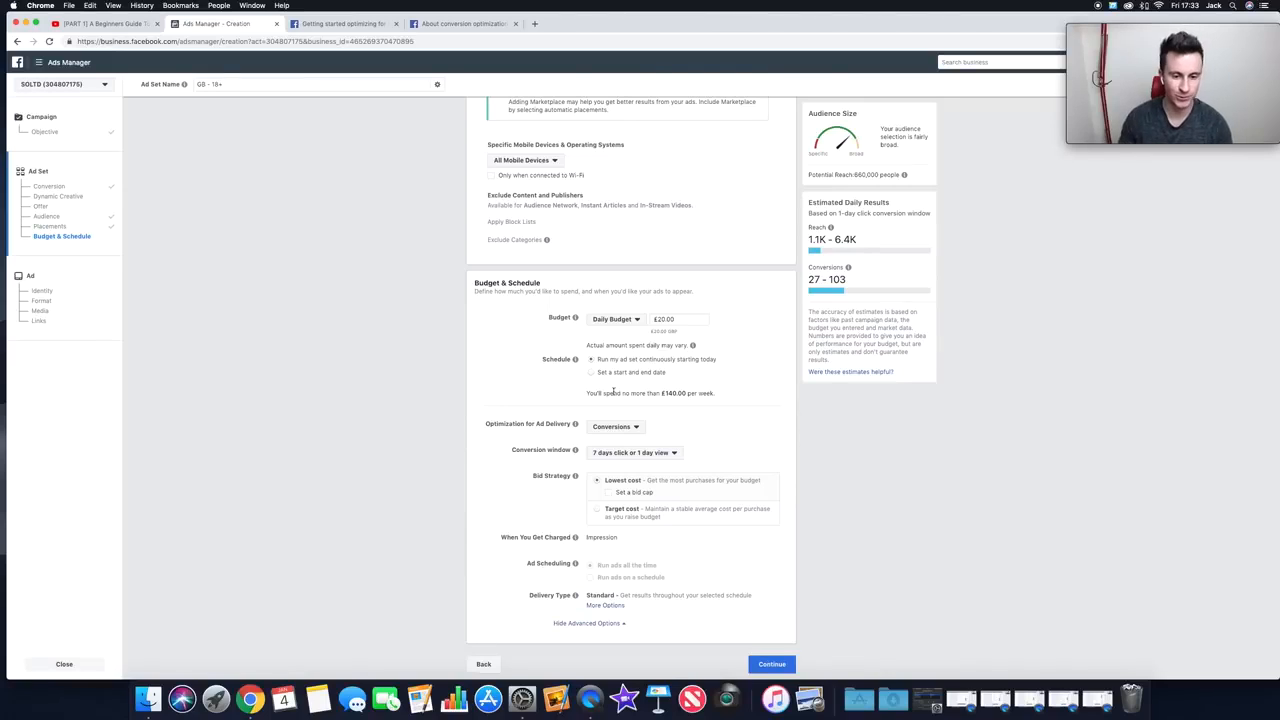
{"action": "left_click", "coordinate": [624, 321]}
{"action": "left_click", "coordinate": [624, 347]}
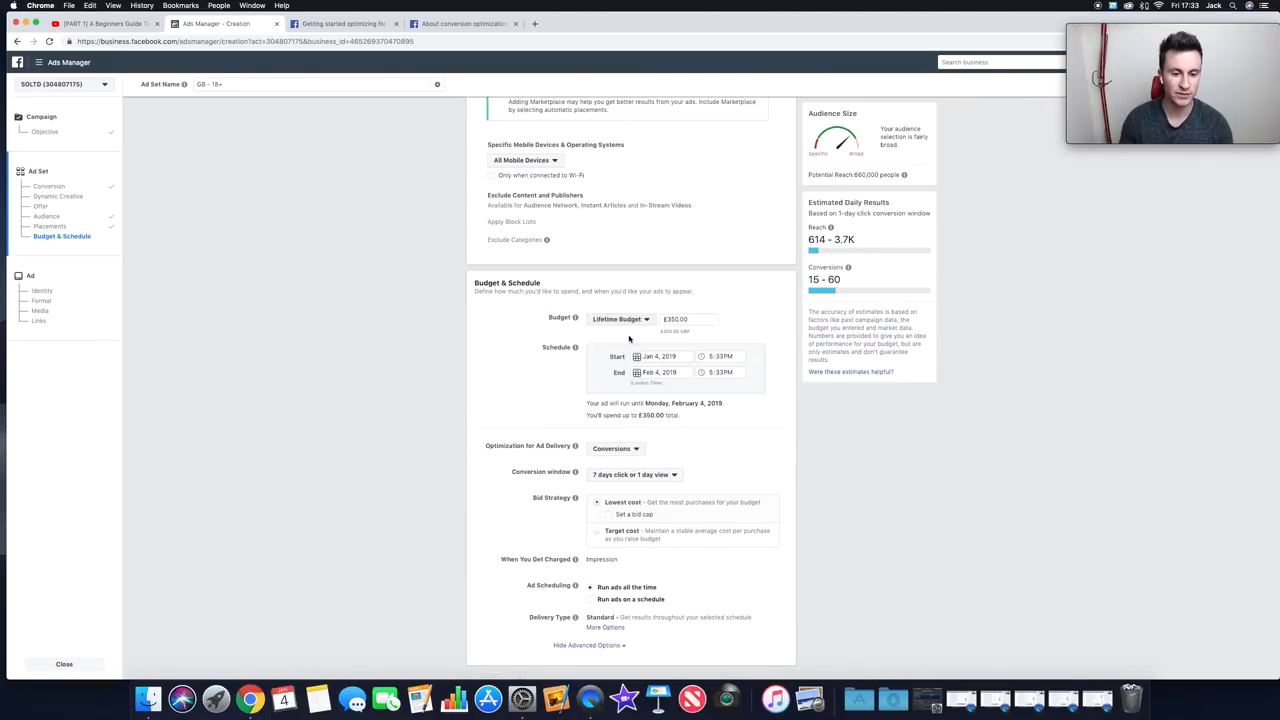
{"action": "left_click", "coordinate": [702, 319]}
{"action": "left_click", "coordinate": [755, 326]}
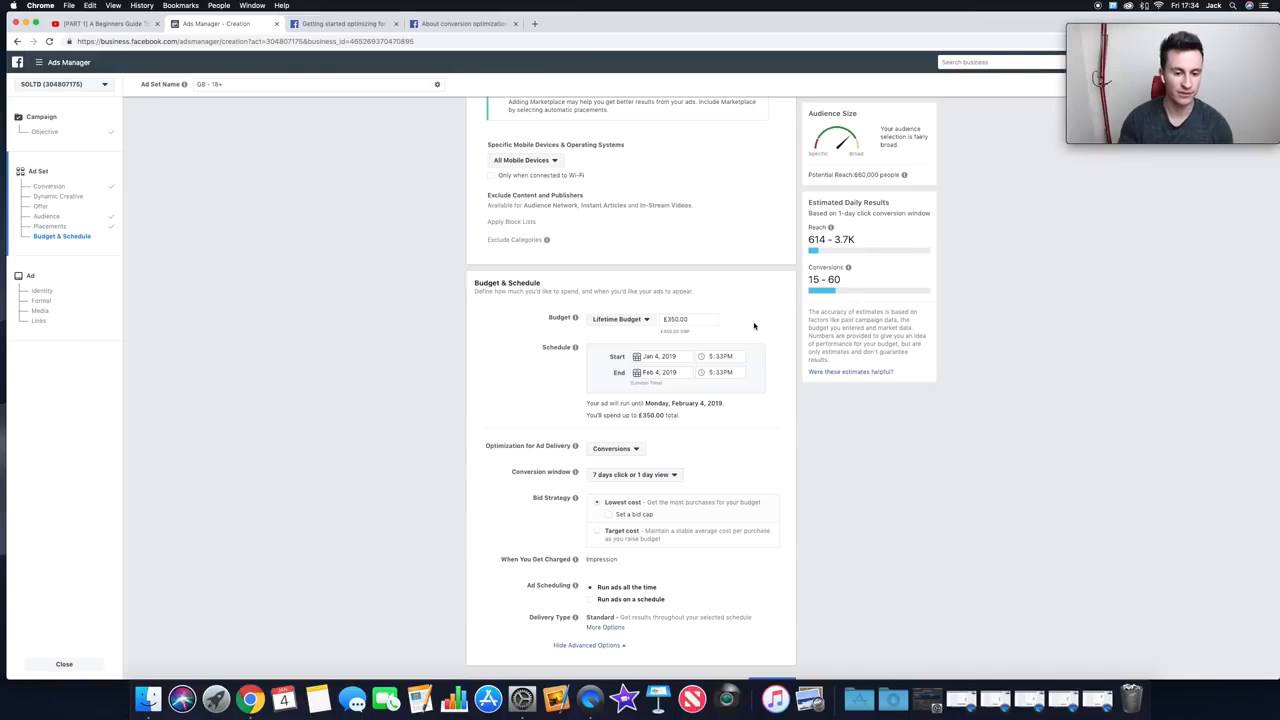
{"action": "left_click", "coordinate": [684, 356]}
{"action": "left_click", "coordinate": [738, 401]}
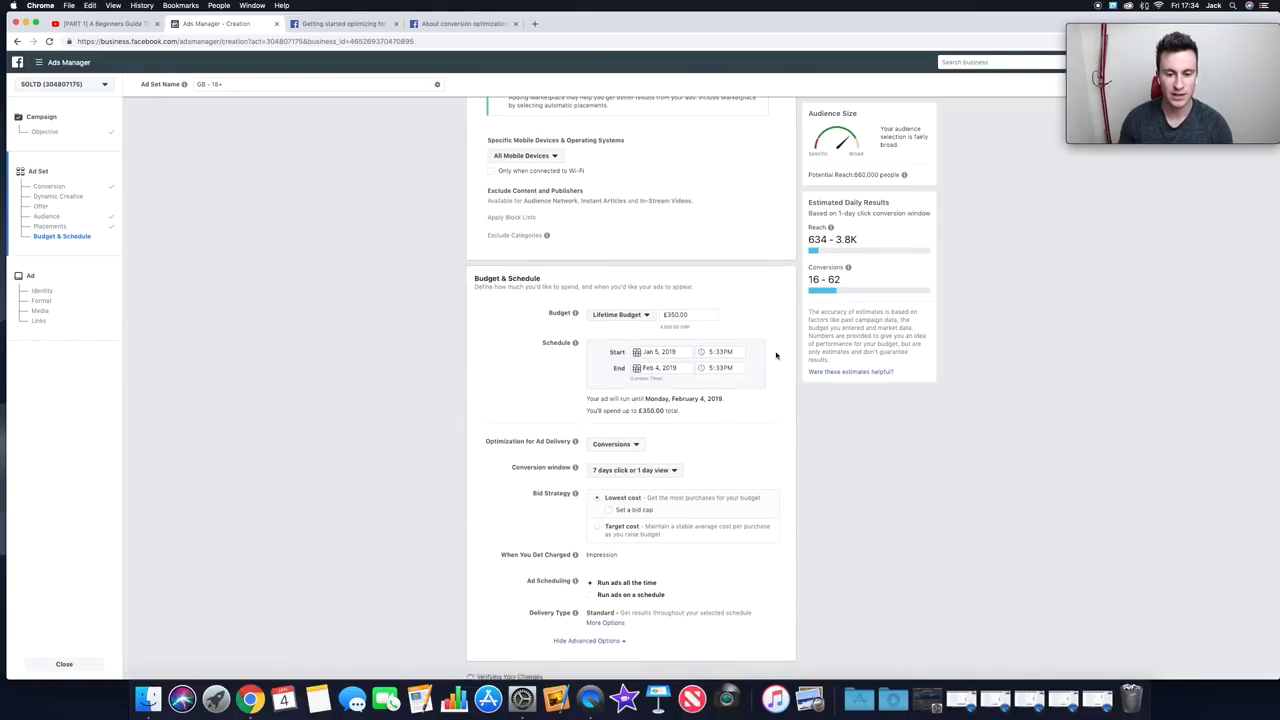
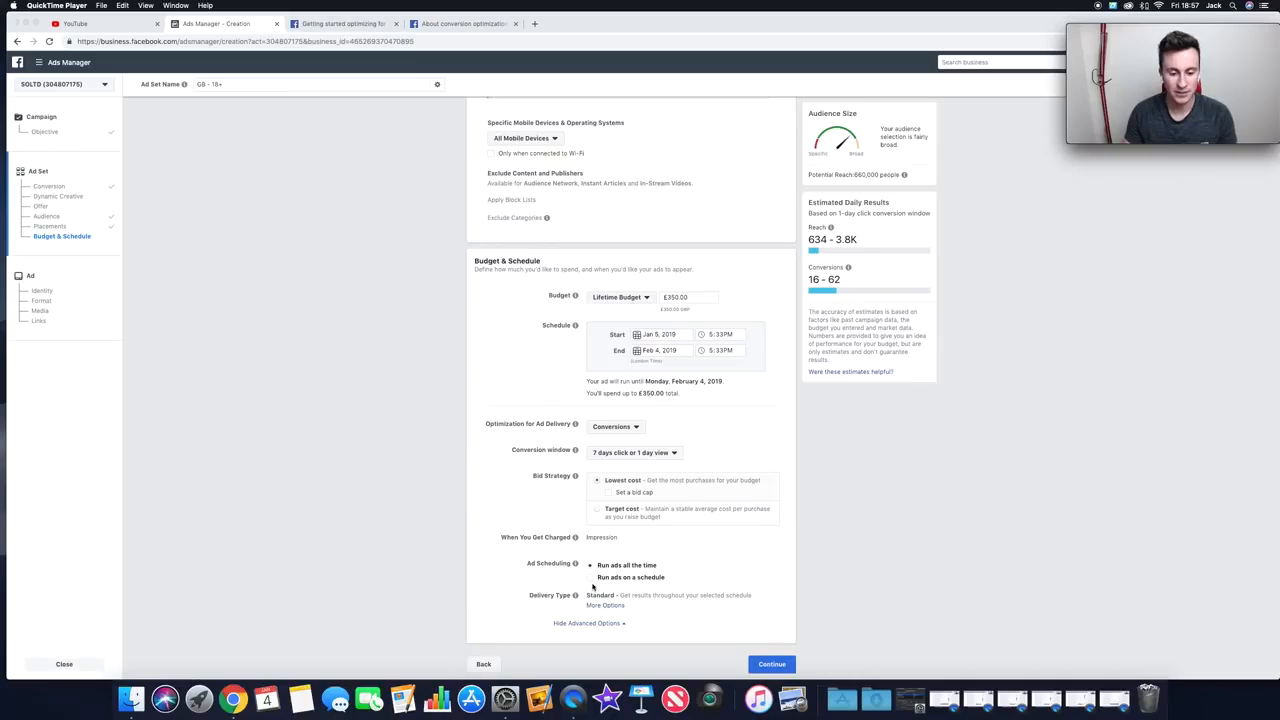
- Set the ad scheduling to run ads on a schedule and view the weekly hours grid
{"action": "left_click", "coordinate": [596, 577]}
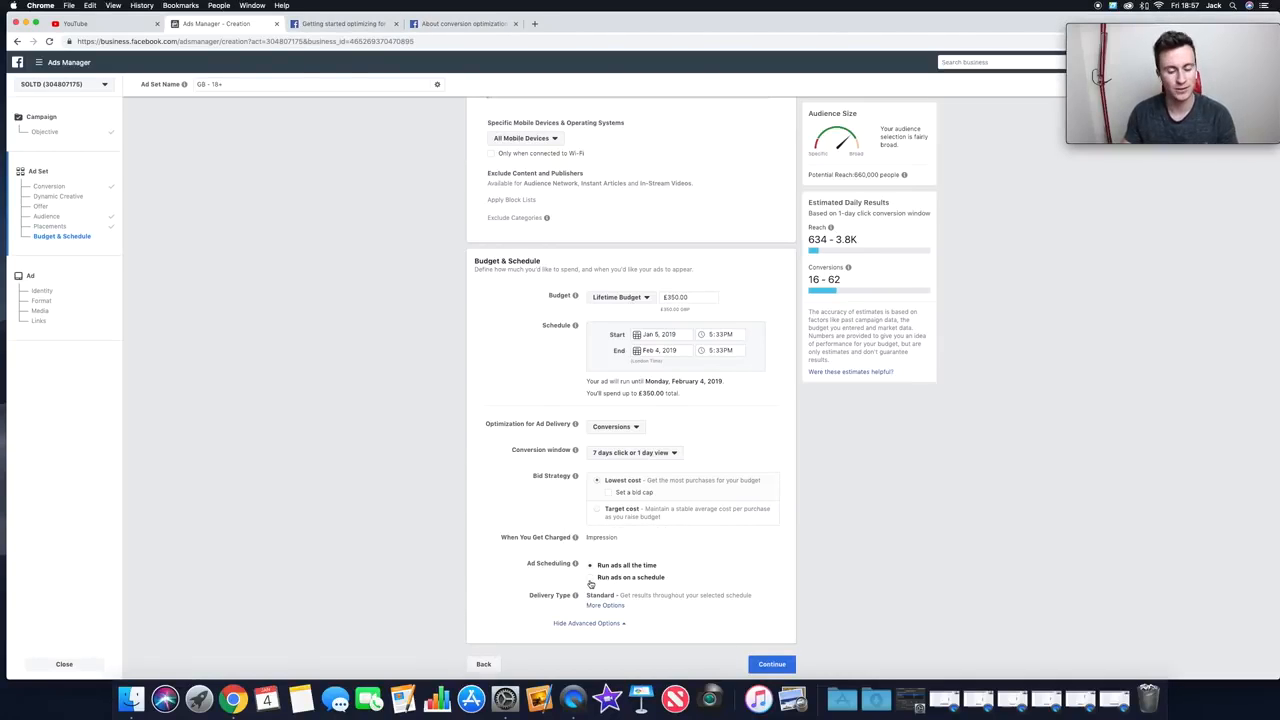
{"action": "left_click", "coordinate": [590, 578]}
{"action": "scroll", "coordinate": [510, 397], "scroll_direction": "down", "scroll_amount": 5}
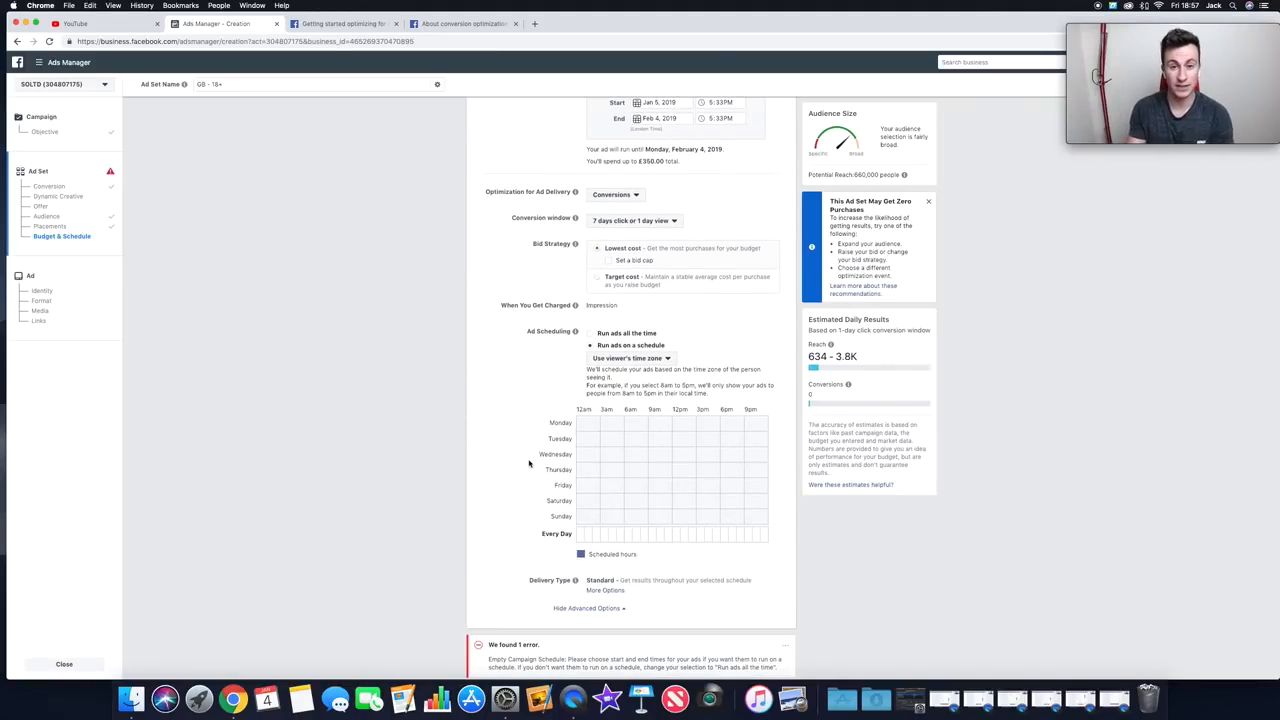
{"action": "left_click_drag", "start_coordinate": [600, 426], "coordinate": [663, 520]}
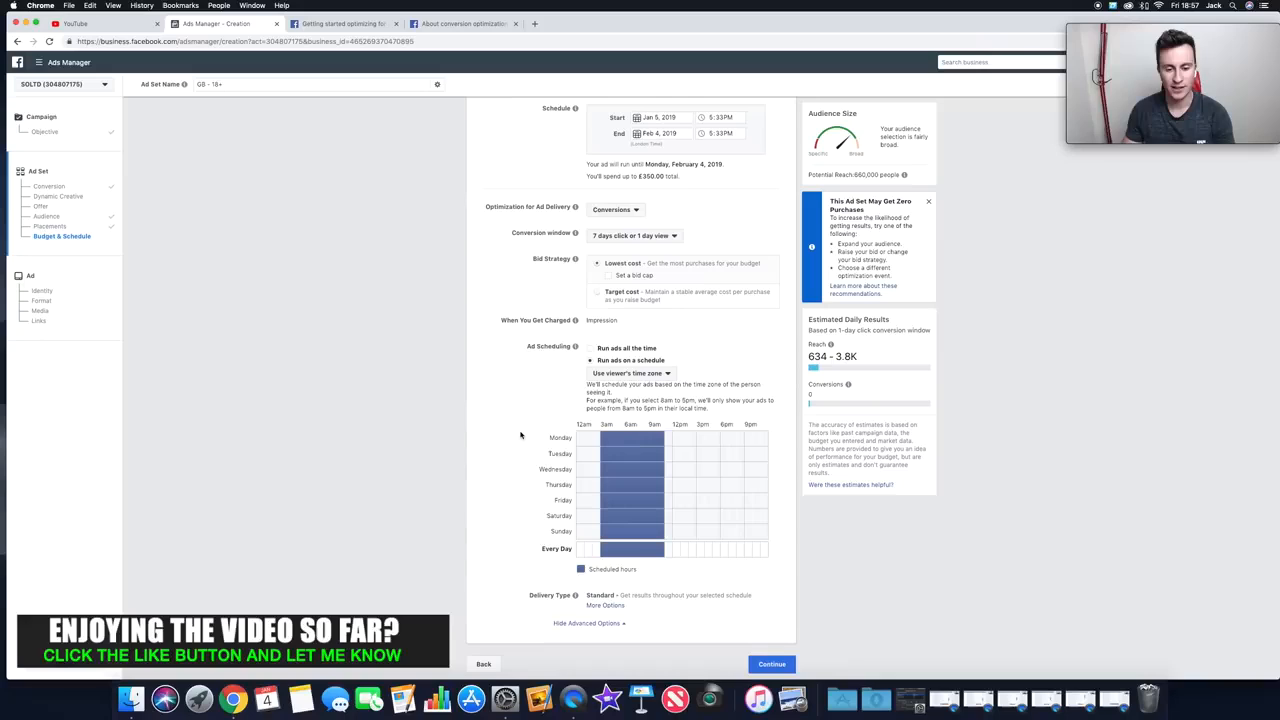
{"action": "left_click", "coordinate": [619, 440]}
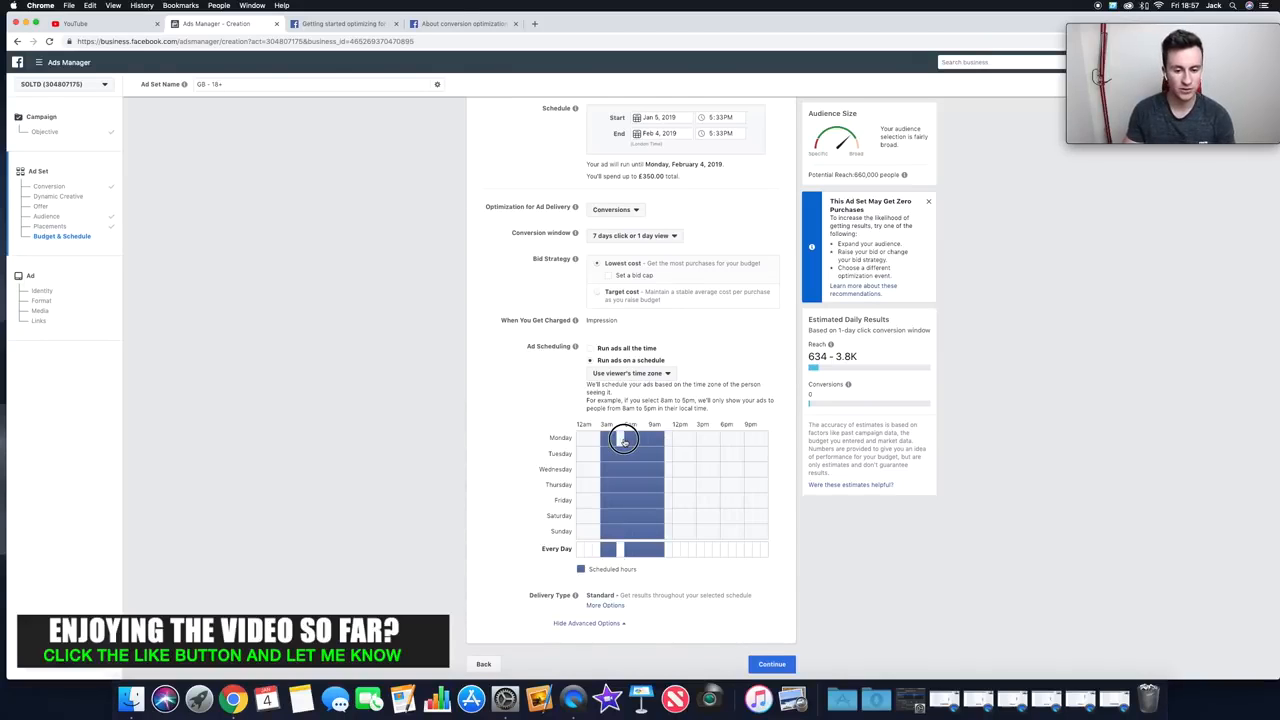
{"action": "left_click_drag", "start_coordinate": [604, 549], "coordinate": [661, 553]}
{"action": "left_click_drag", "start_coordinate": [629, 437], "coordinate": [653, 542]}
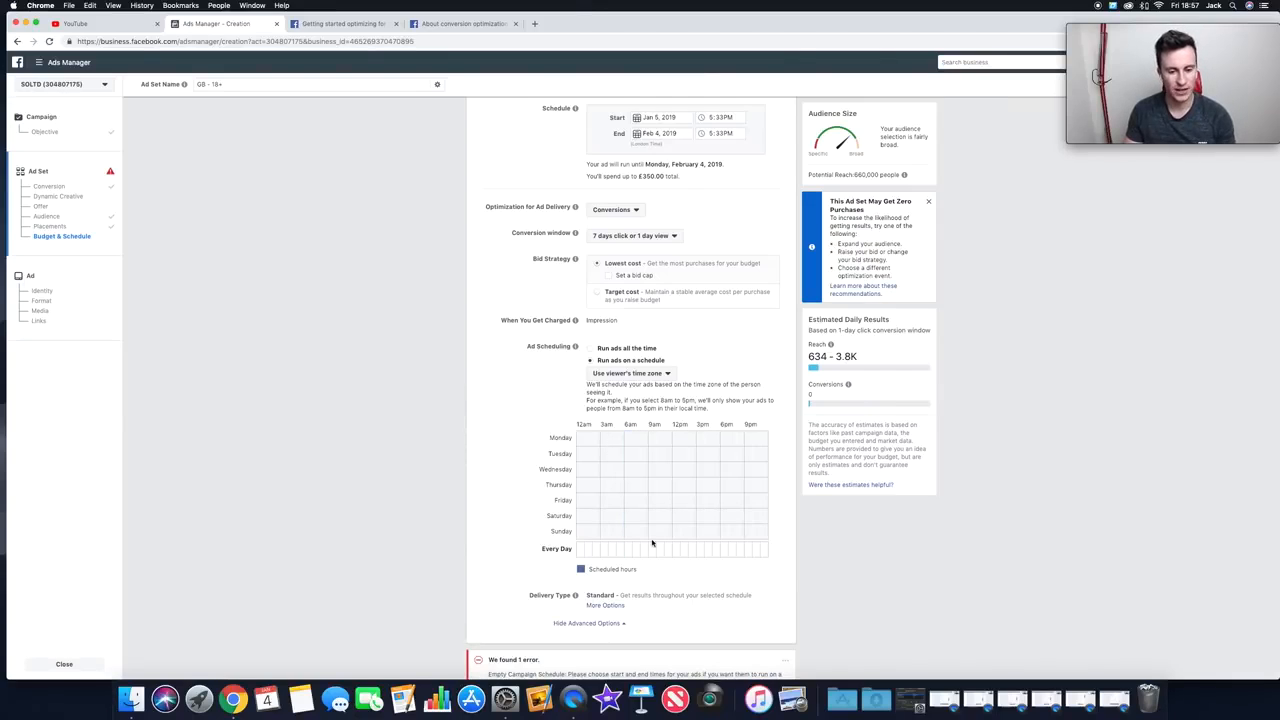
- Schedule the ads for every day of the week from 6am to 11am, 1pm to 4pm and 6pm to midnight
{"action": "left_click_drag", "start_coordinate": [627, 437], "coordinate": [662, 546]}
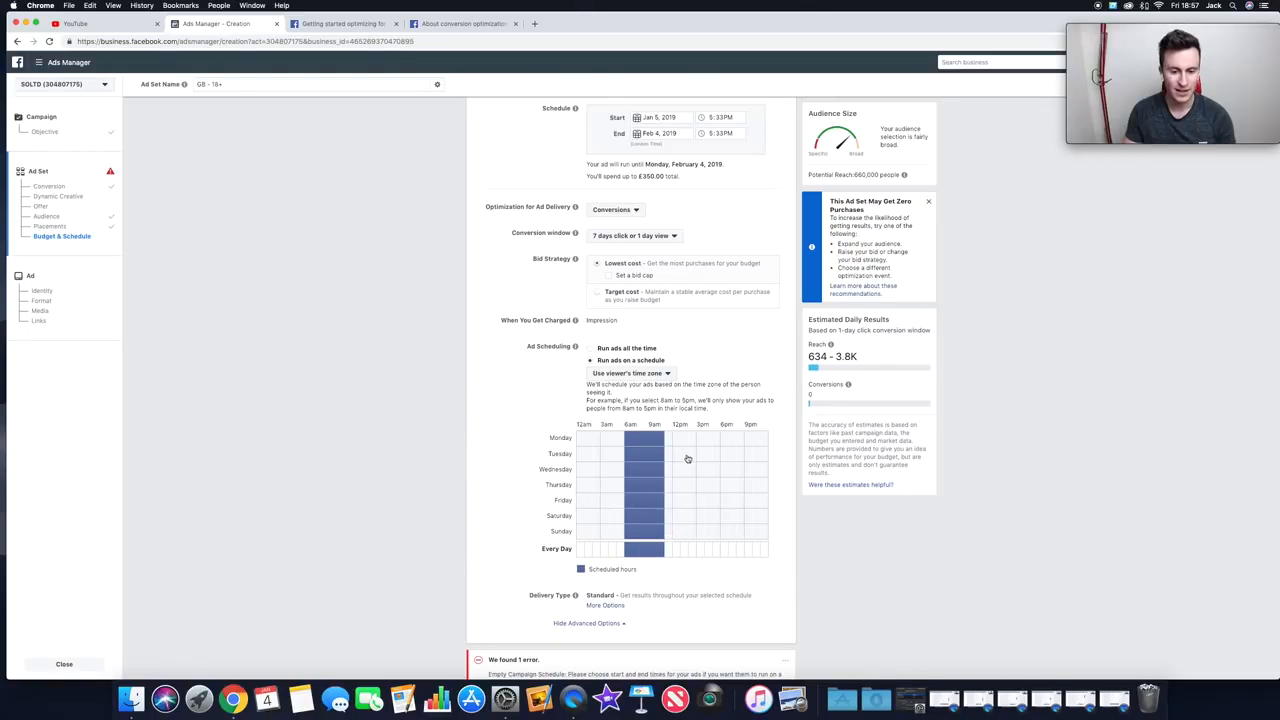
{"action": "left_click_drag", "start_coordinate": [683, 438], "coordinate": [700, 551]}
{"action": "left_click_drag", "start_coordinate": [723, 438], "coordinate": [768, 551]}
{"action": "left_click", "coordinate": [768, 551]}
{"action": "left_click_drag", "start_coordinate": [725, 442], "coordinate": [765, 558]}
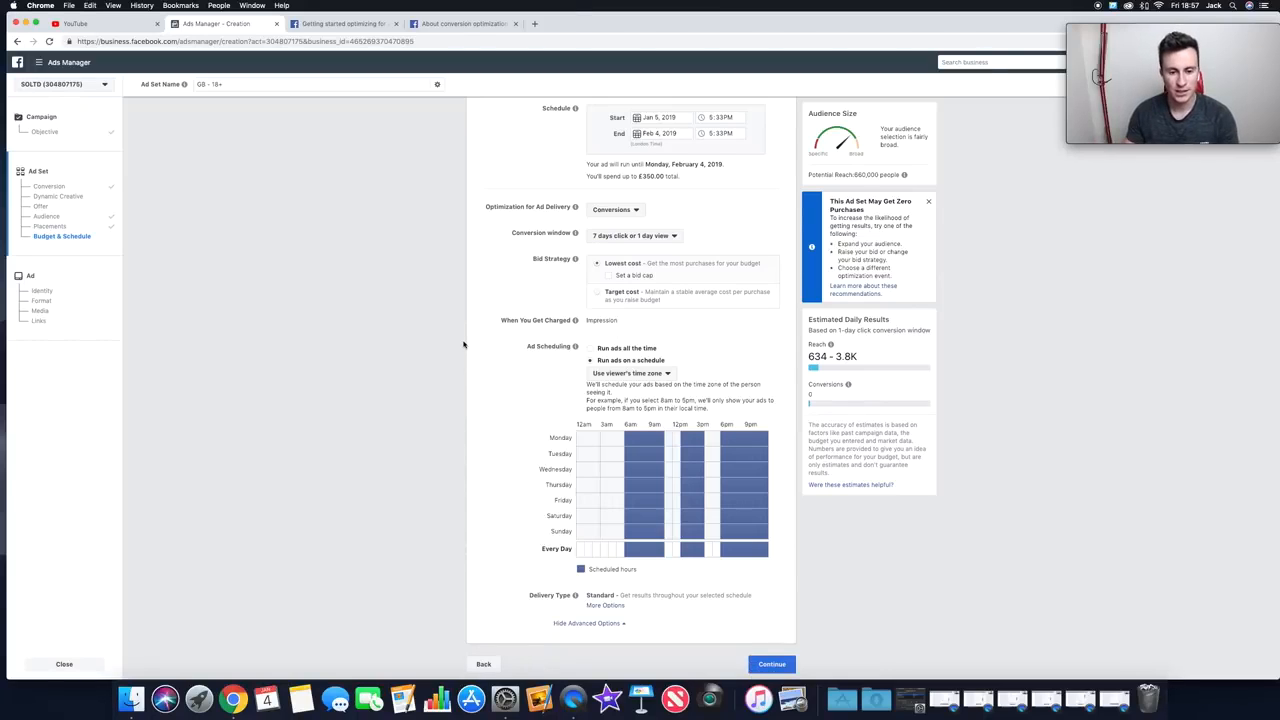
- Review the conversion window choices and Facebook's help guidance on 50 optimization events per week, without changing the window
{"action": "left_click", "coordinate": [484, 242]}
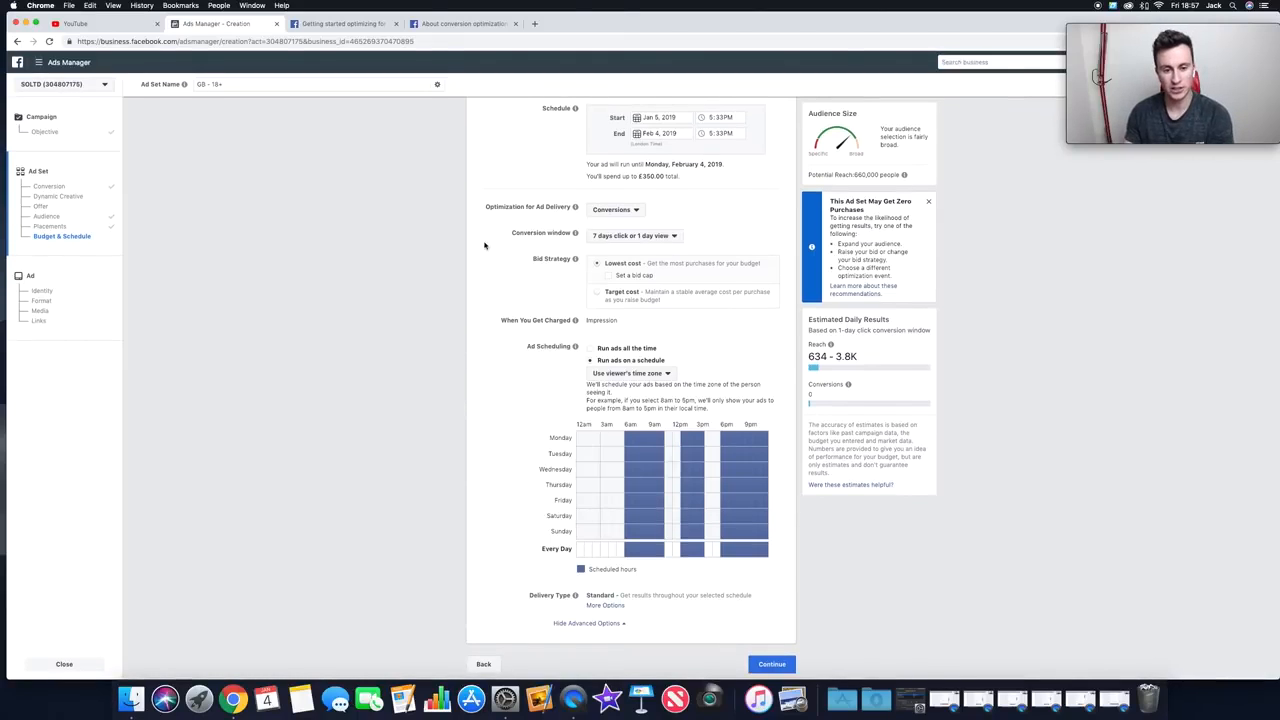
{"action": "left_click", "coordinate": [673, 237]}
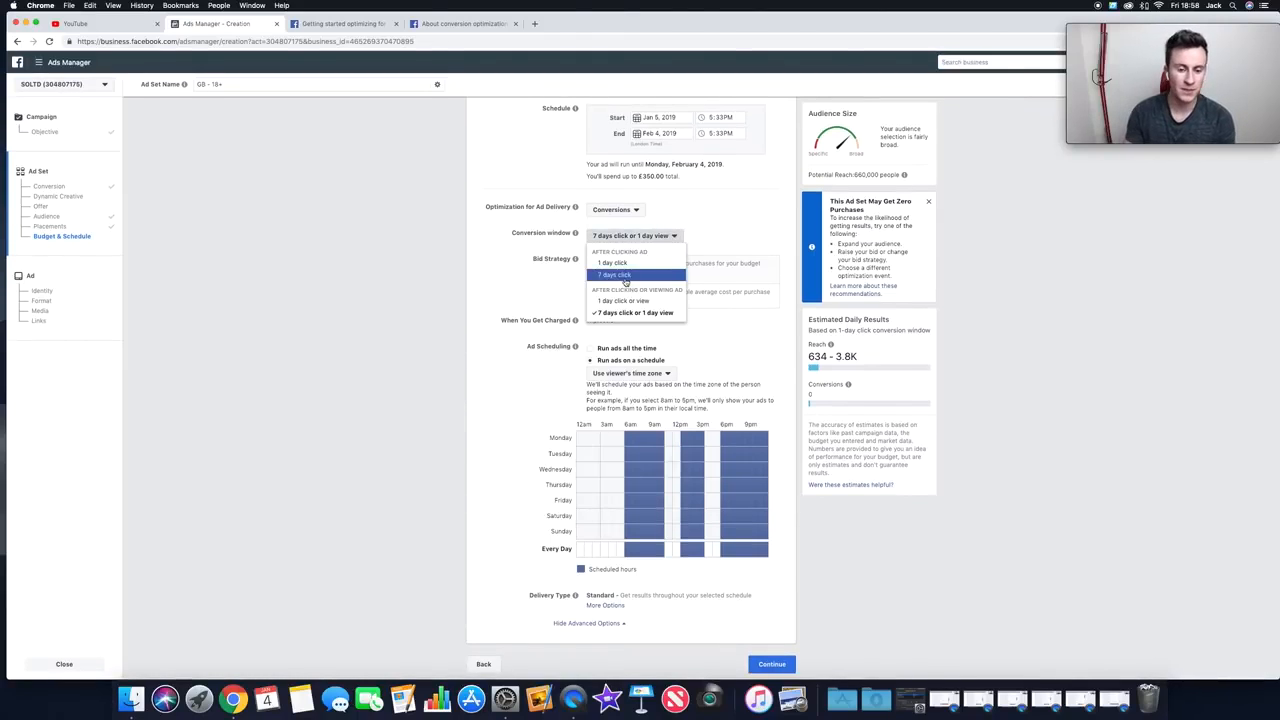
{"action": "left_click", "coordinate": [468, 25]}
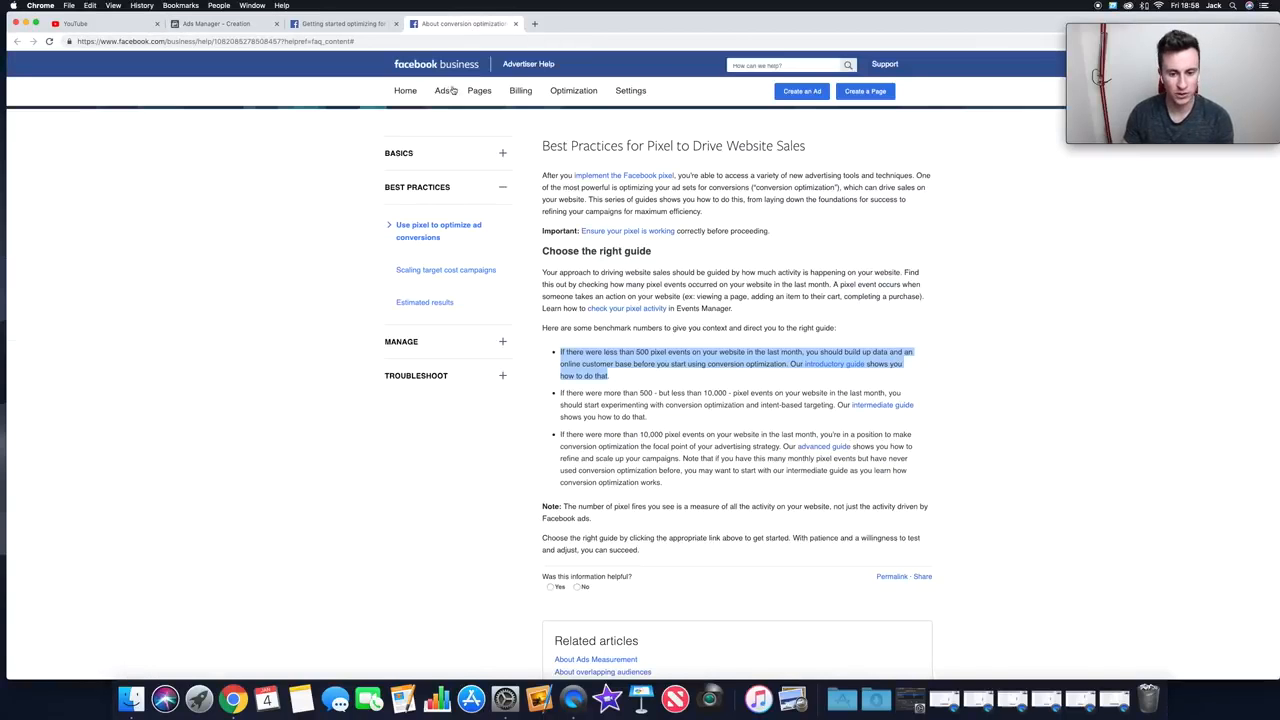
{"action": "left_click", "coordinate": [335, 24]}
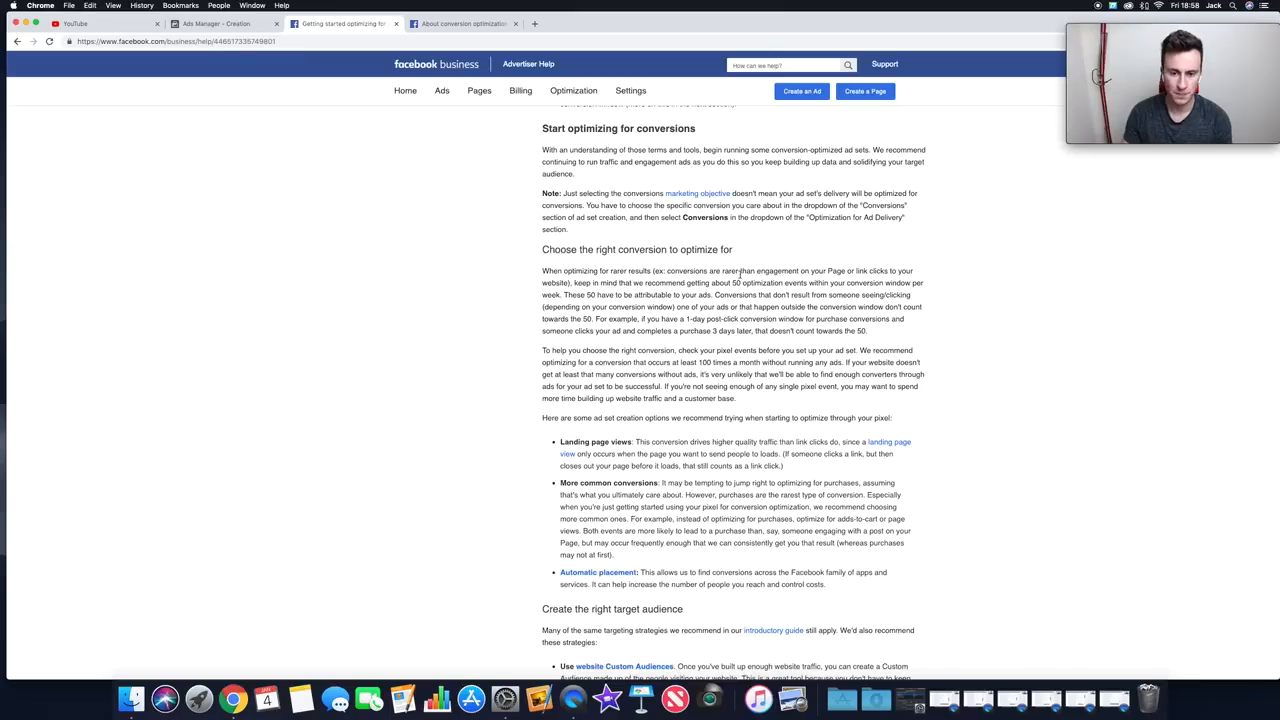
{"action": "left_click_drag", "start_coordinate": [732, 283], "coordinate": [806, 283]}
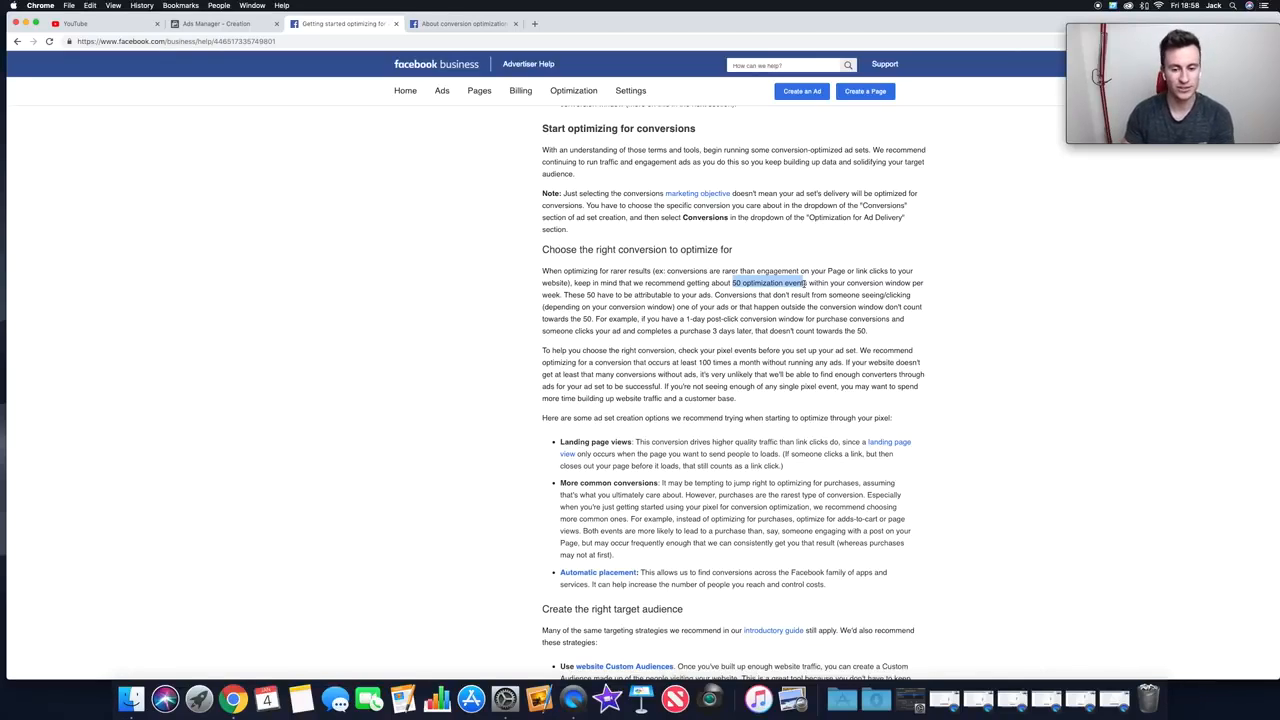
{"action": "left_click_drag", "start_coordinate": [691, 307], "coordinate": [737, 308]}
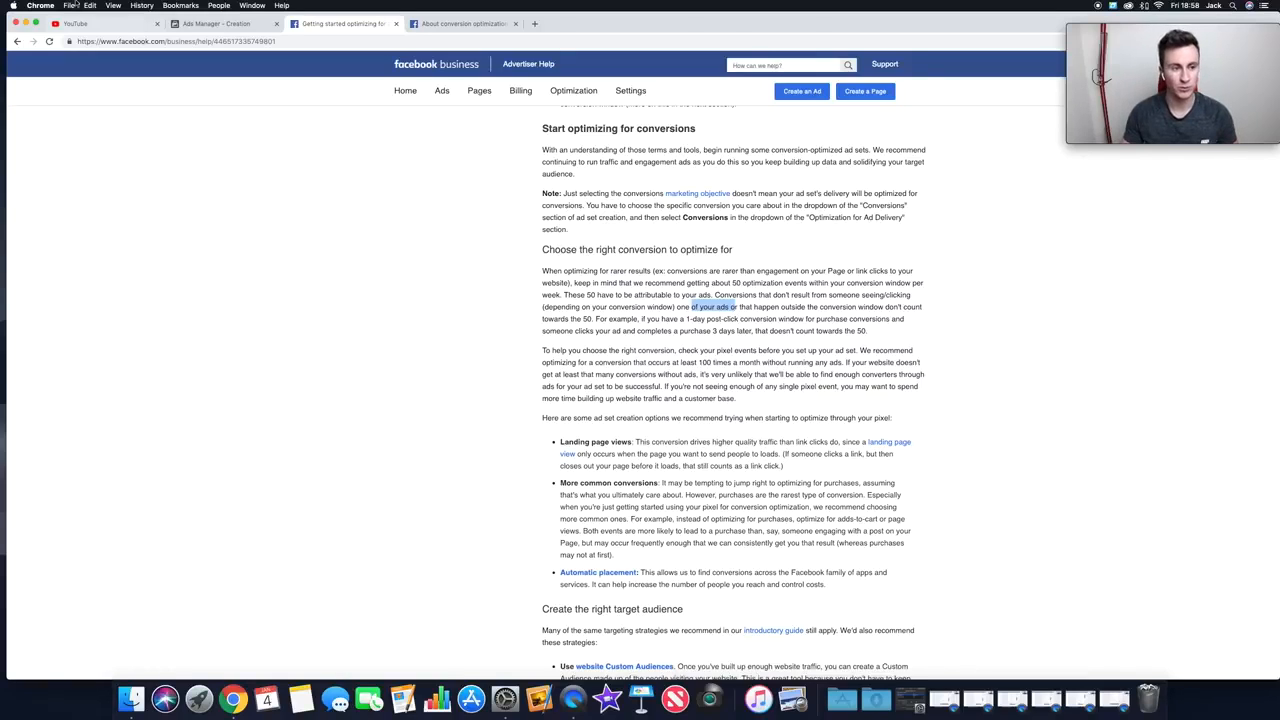
{"action": "left_click", "coordinate": [180, 24]}
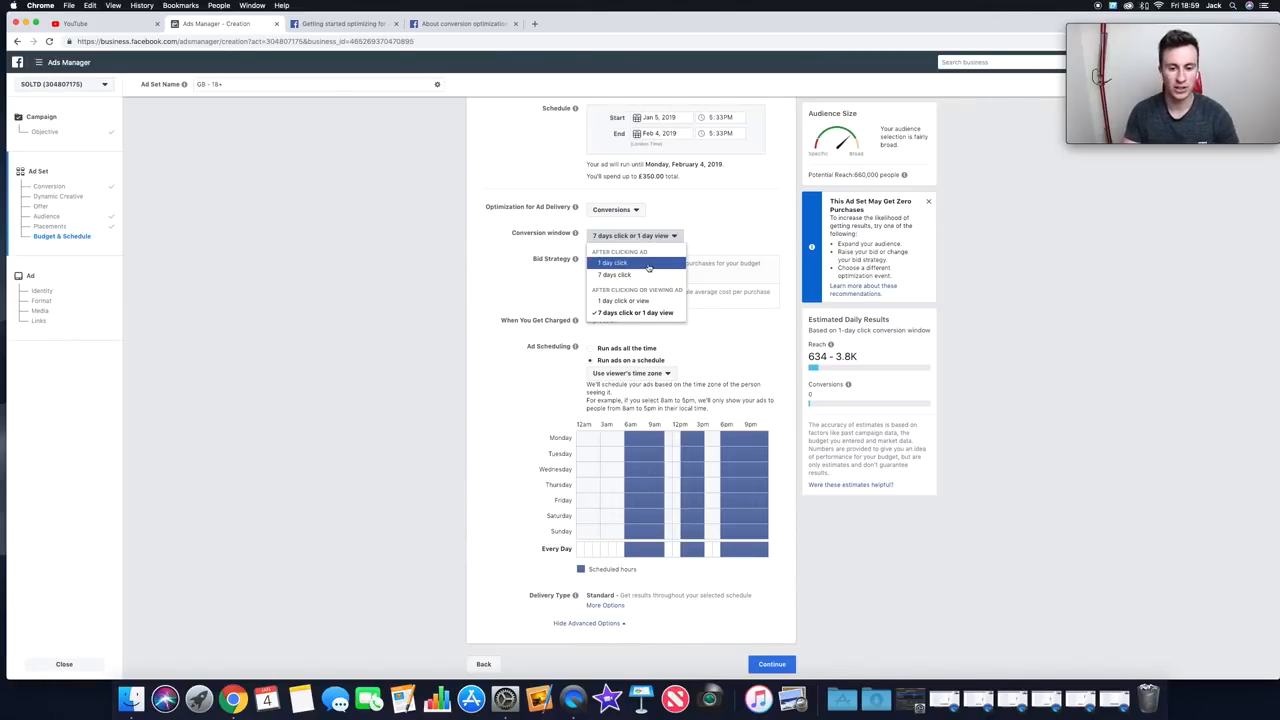
{"action": "left_click", "coordinate": [473, 277]}
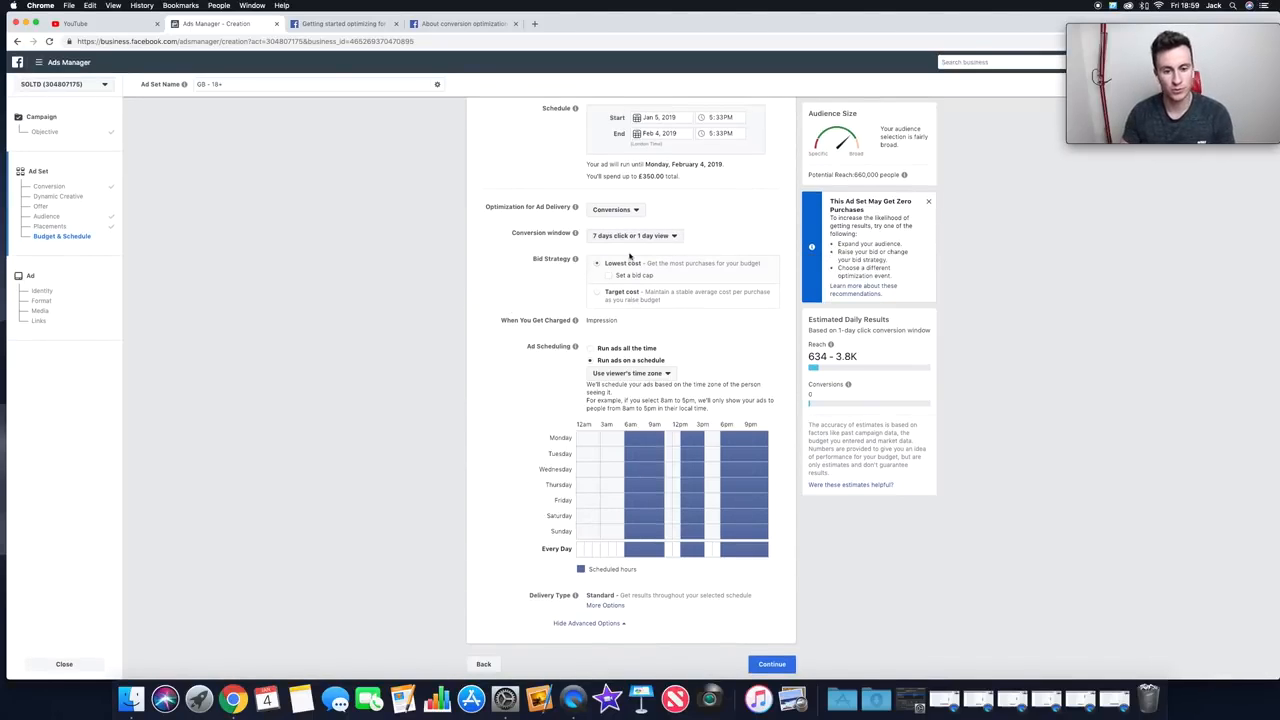
- Compare the Lowest cost and Target cost bid strategies and select Target cost
{"action": "mouse_move", "coordinate": [663, 278]}
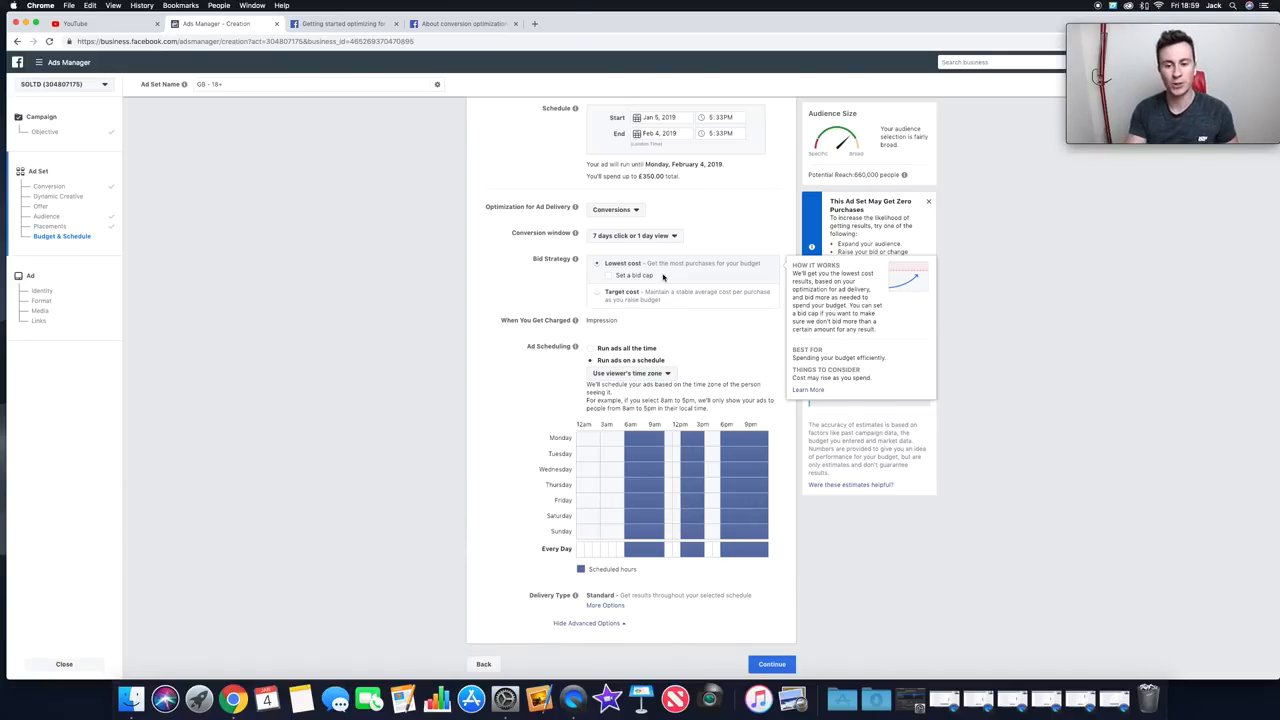
{"action": "left_click", "coordinate": [597, 292]}
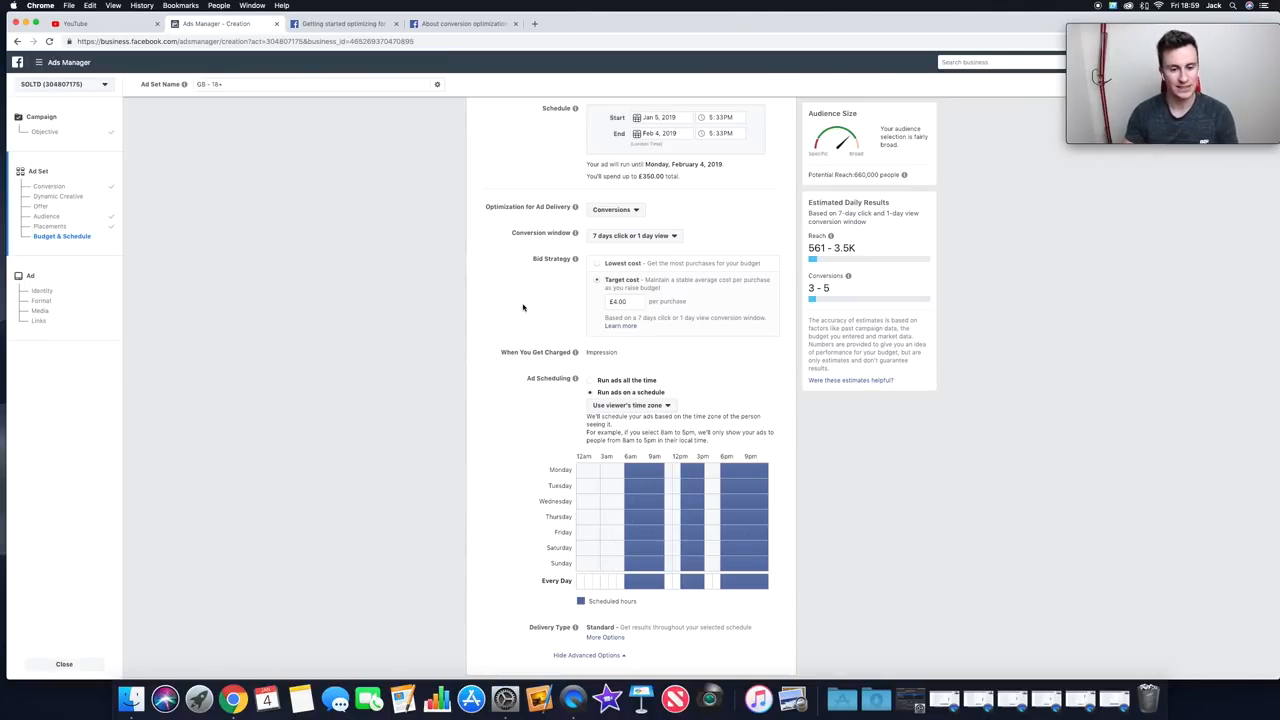
{"action": "left_click", "coordinate": [597, 263]}
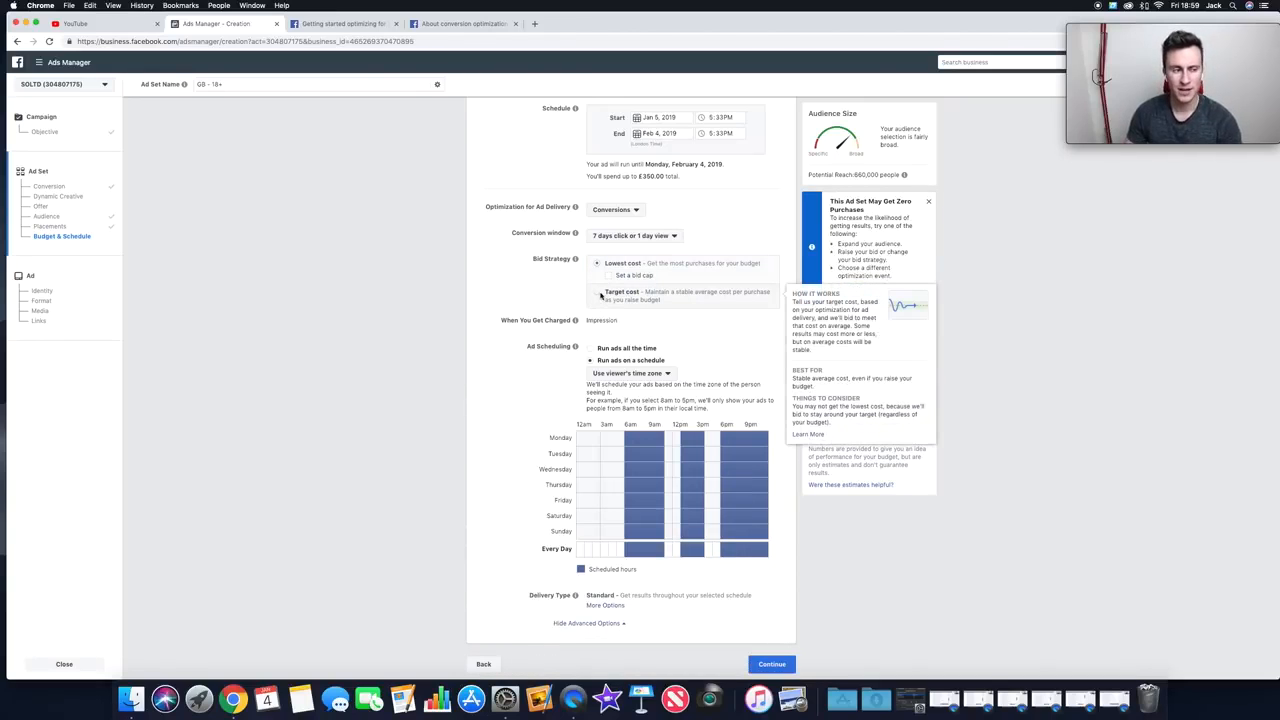
{"action": "left_click", "coordinate": [598, 293]}
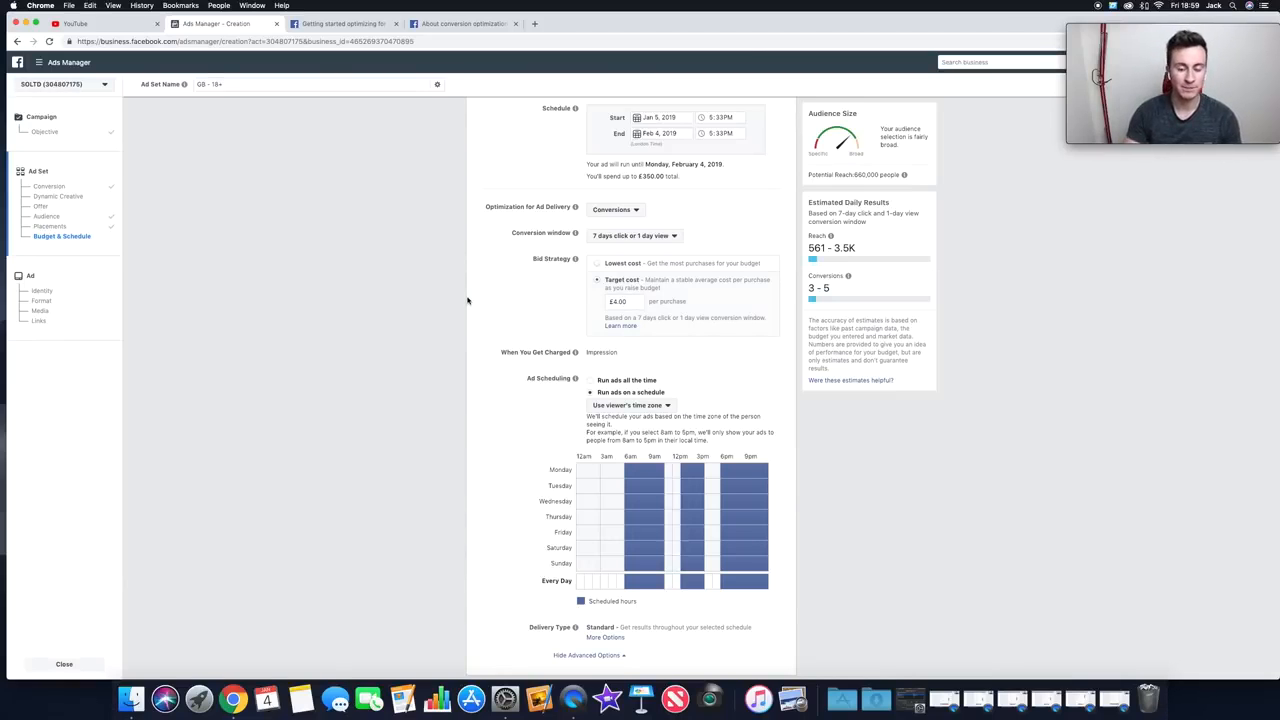
- Review the budget and schedule settings and keep the ad scheduling on Use viewer's time zone
{"action": "scroll", "coordinate": [467, 300], "scroll_direction": "up", "scroll_amount": 5}
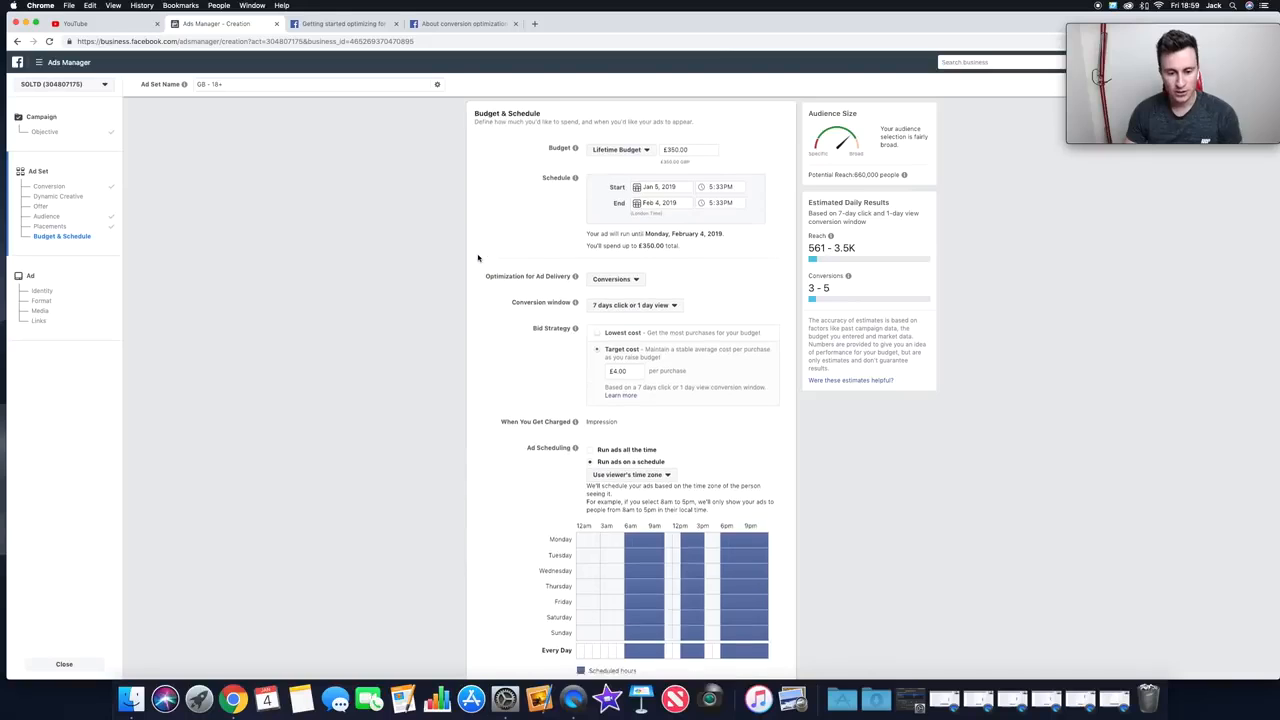
{"action": "scroll", "coordinate": [478, 258], "scroll_direction": "up", "scroll_amount": 8}
{"action": "scroll", "coordinate": [471, 283], "scroll_direction": "down", "scroll_amount": 13}
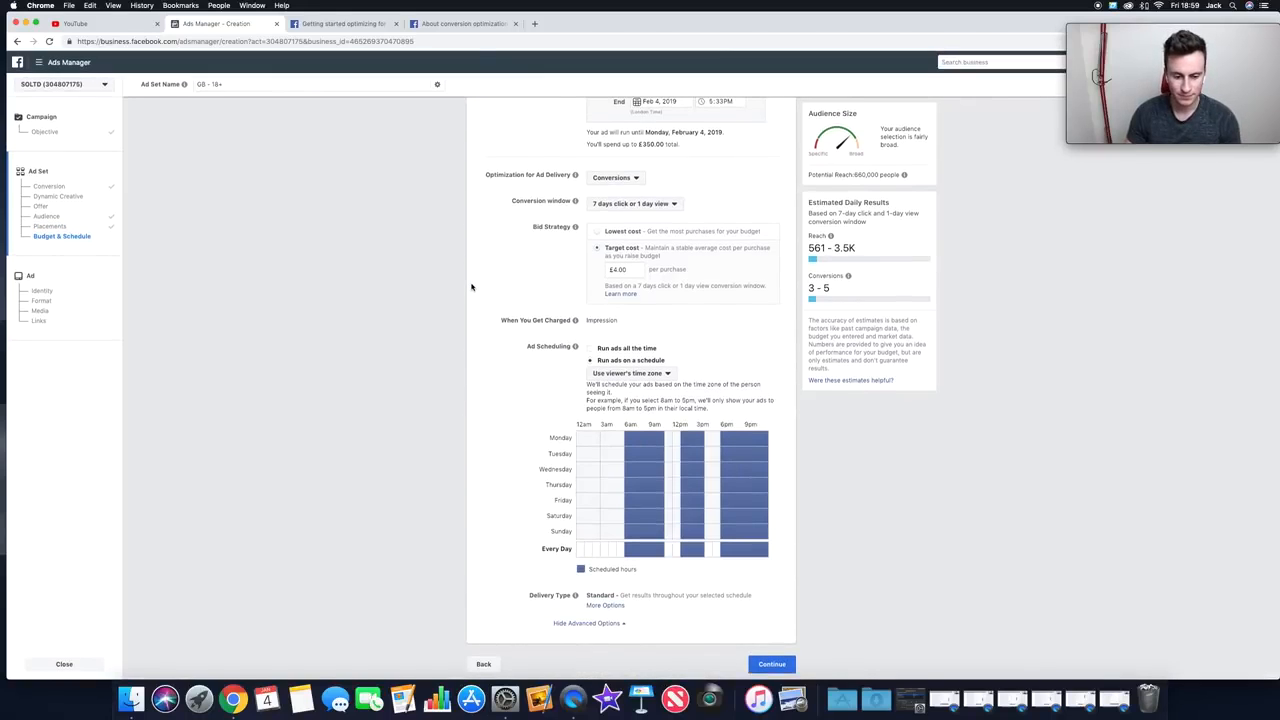
{"action": "scroll", "coordinate": [489, 413], "scroll_direction": "up", "scroll_amount": 1}
{"action": "scroll", "coordinate": [489, 413], "scroll_direction": "down", "scroll_amount": 1}
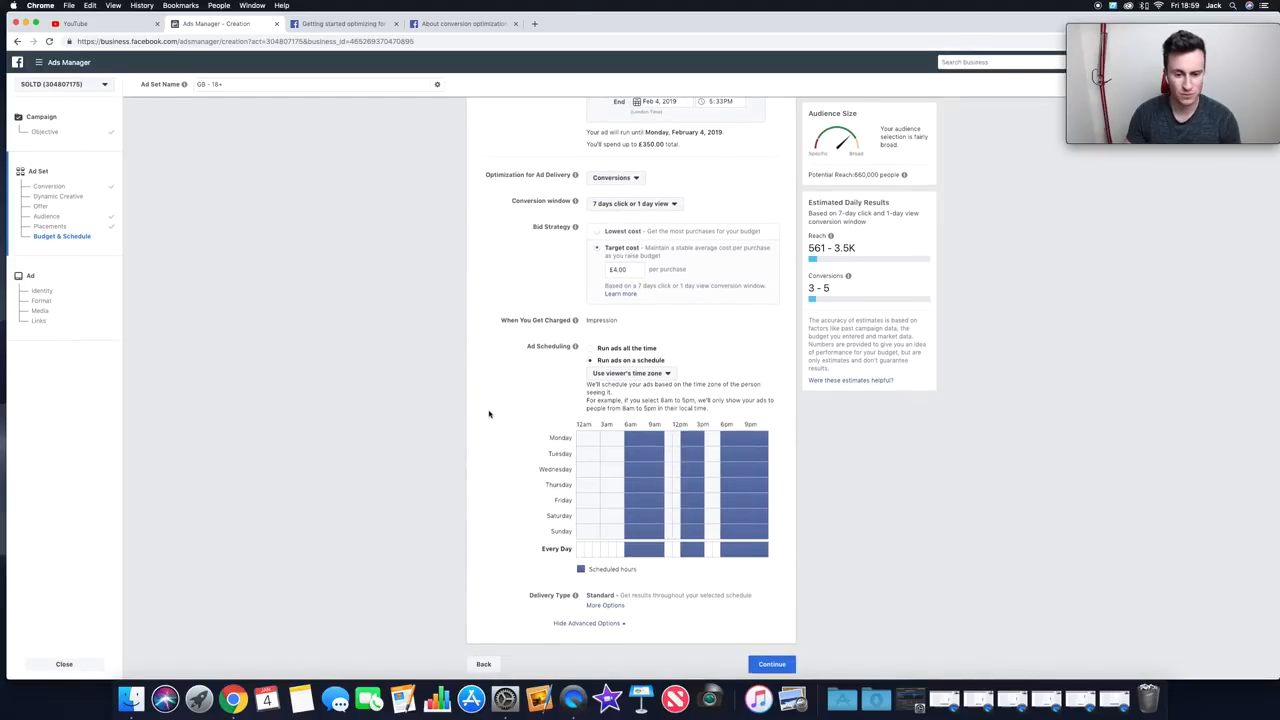
{"action": "left_click", "coordinate": [664, 373]}
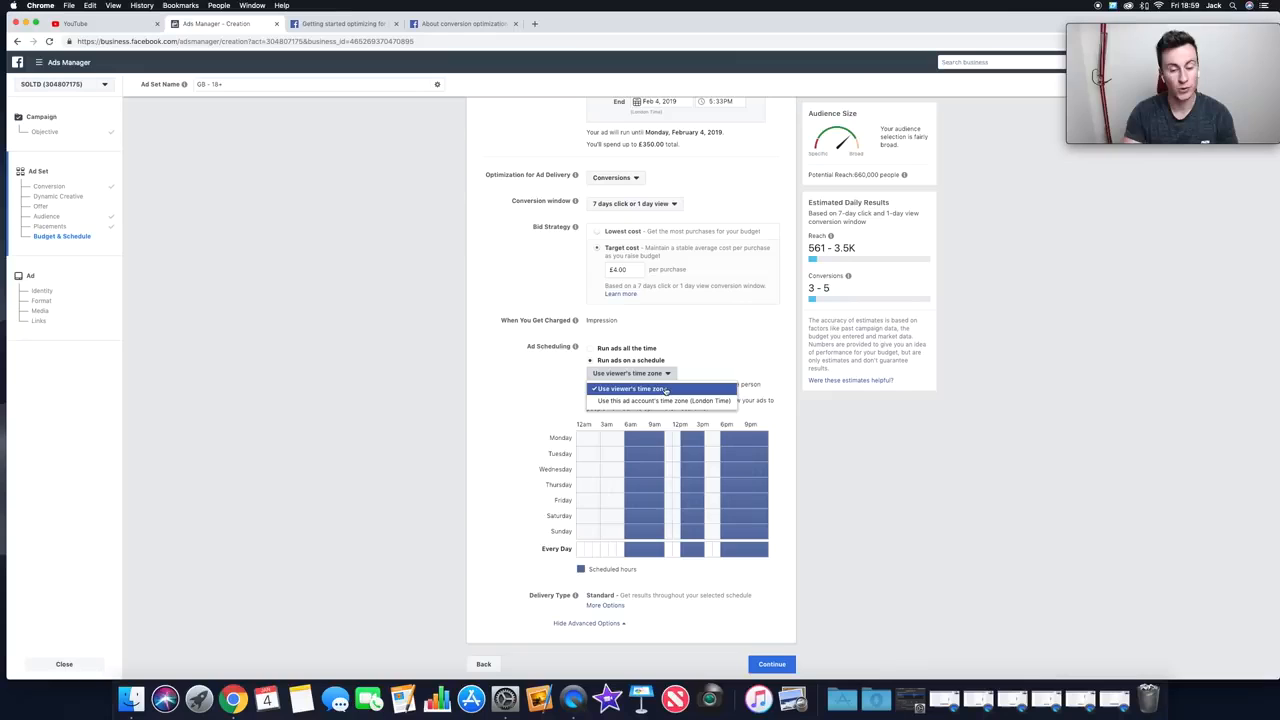
{"action": "left_click", "coordinate": [664, 389]}
- Replace the ad set name with "PUR || UK" to identify the purchase conversion and the location
{"action": "scroll", "coordinate": [483, 376], "scroll_direction": "up", "scroll_amount": 15}
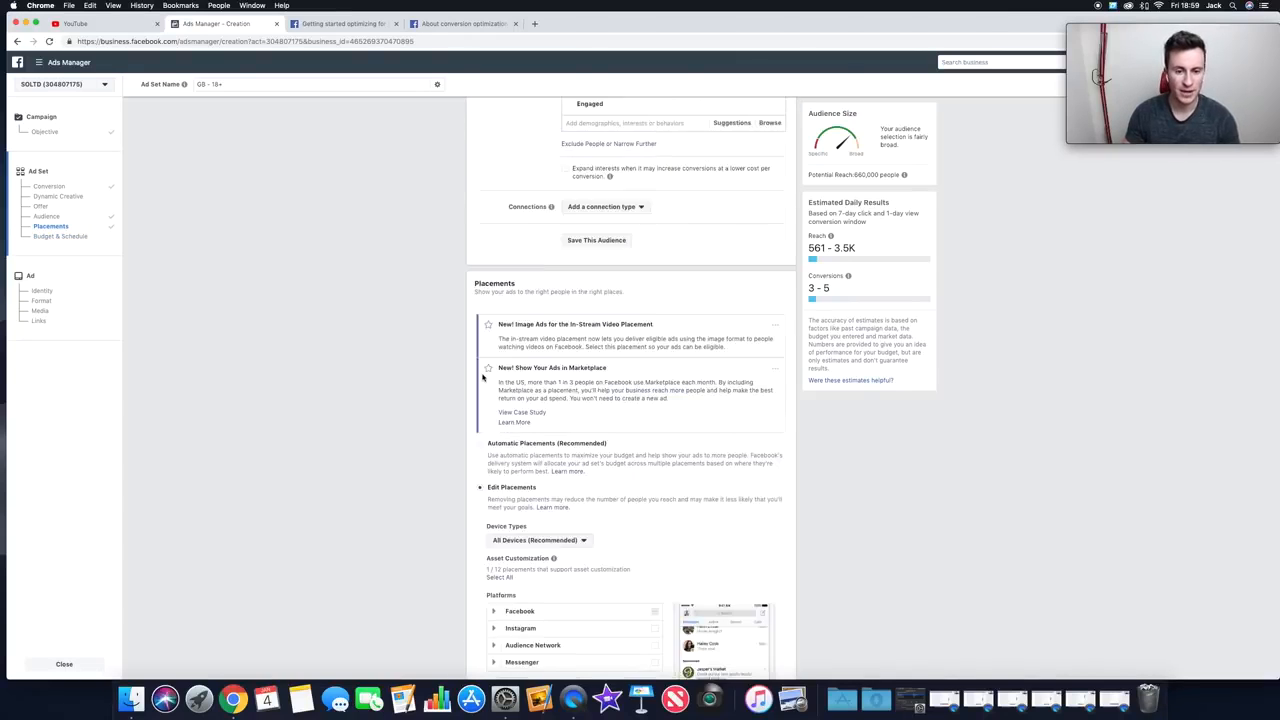
{"action": "left_click", "coordinate": [583, 118]}
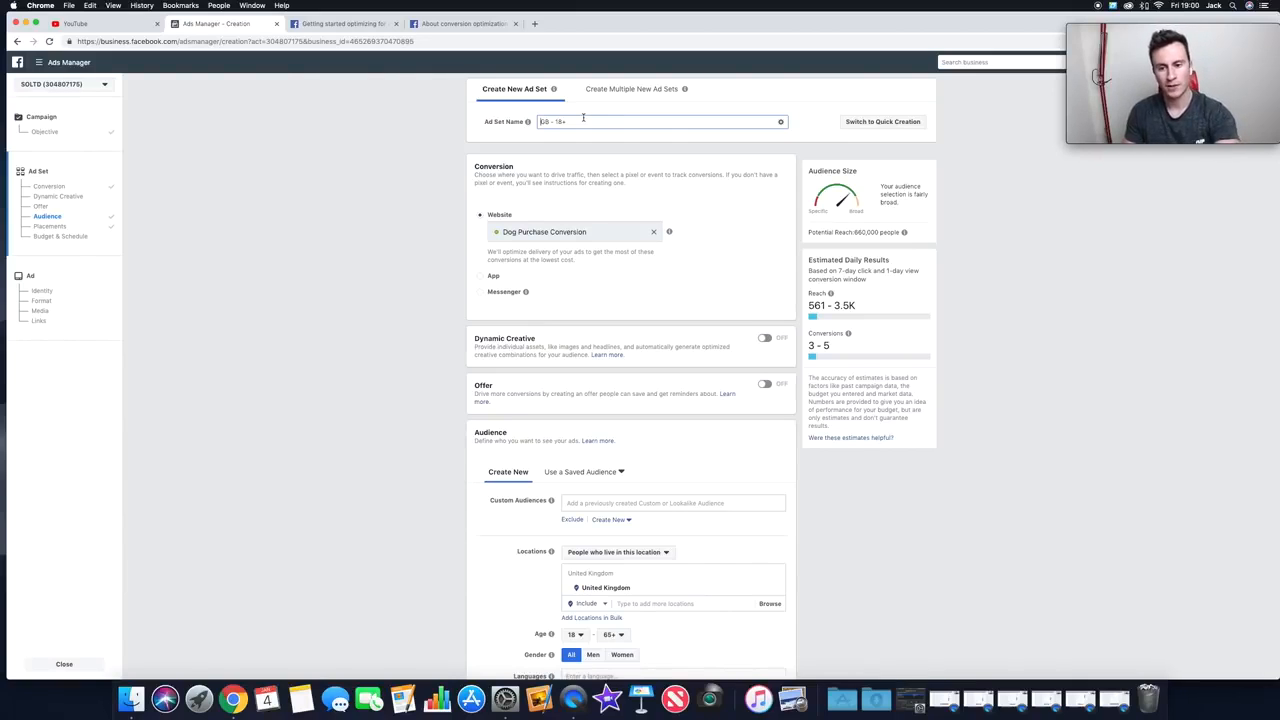
{"action": "key", "text": "super+a"}
{"action": "key", "text": "BackSpace"}
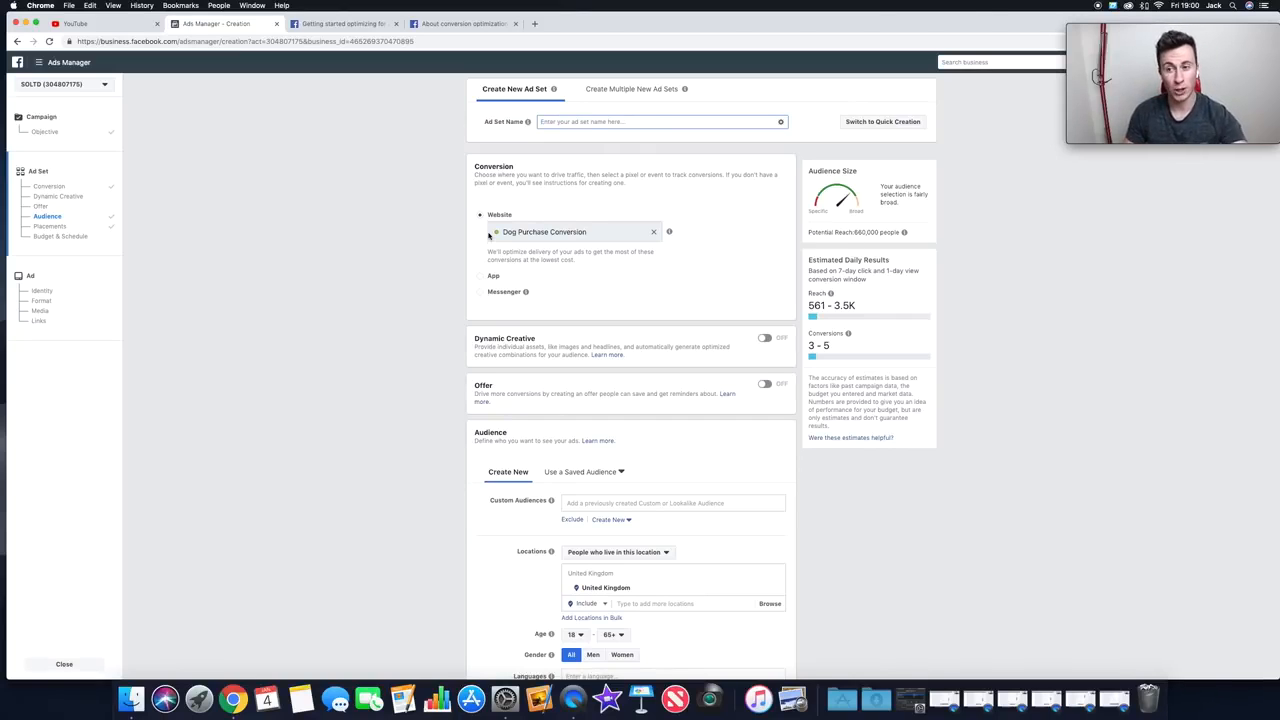
{"action": "scroll", "coordinate": [460, 286], "scroll_direction": "down", "scroll_amount": 1}
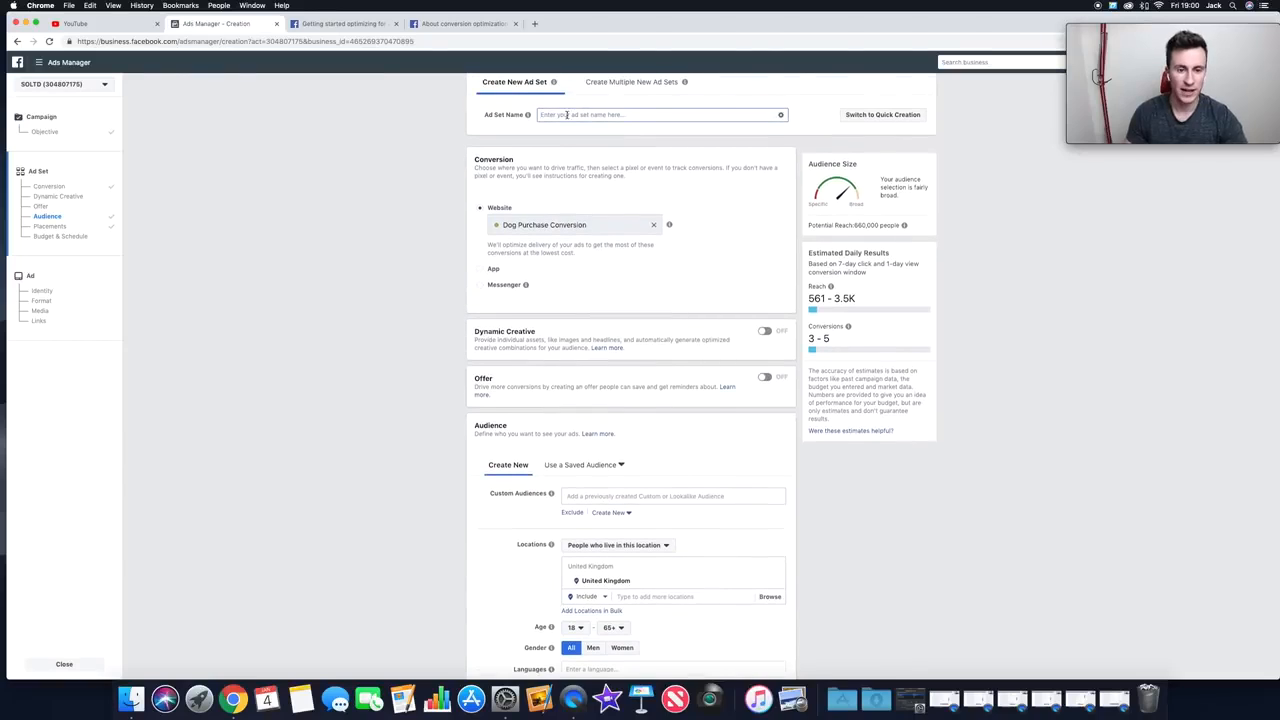
{"action": "type", "text": "PUR |"}
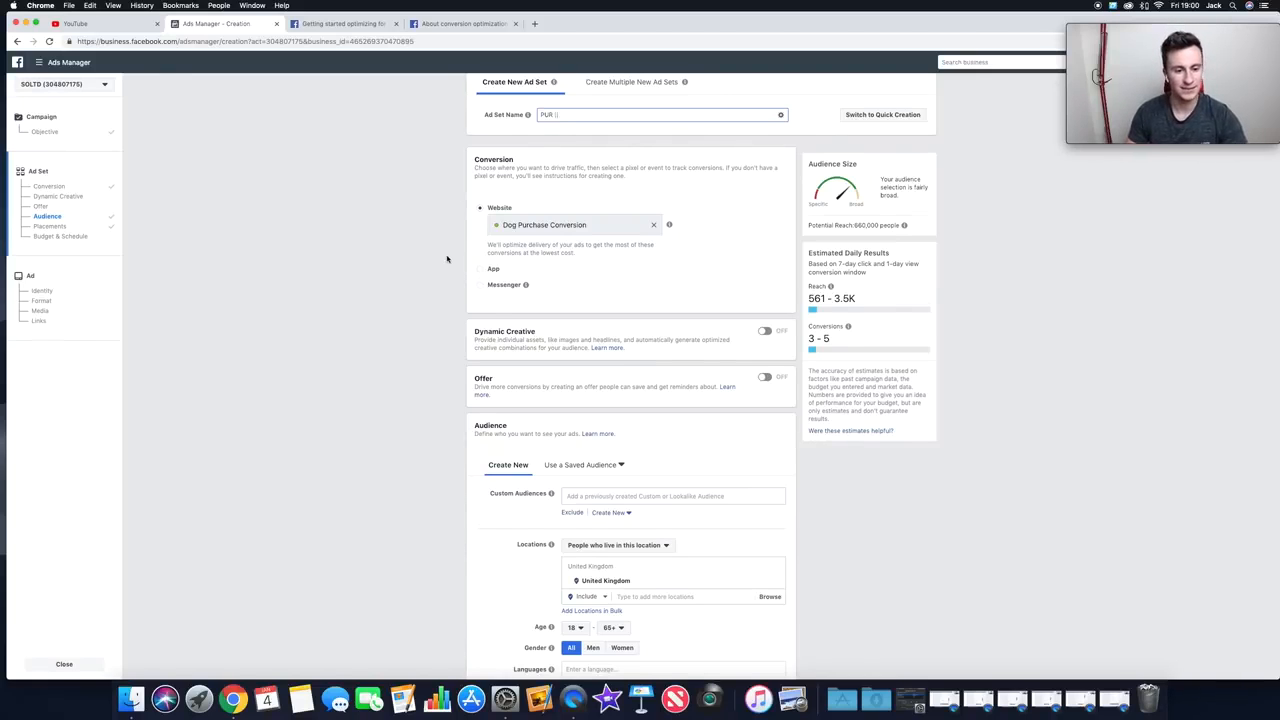
{"action": "scroll", "coordinate": [447, 280], "scroll_direction": "down", "scroll_amount": 3}
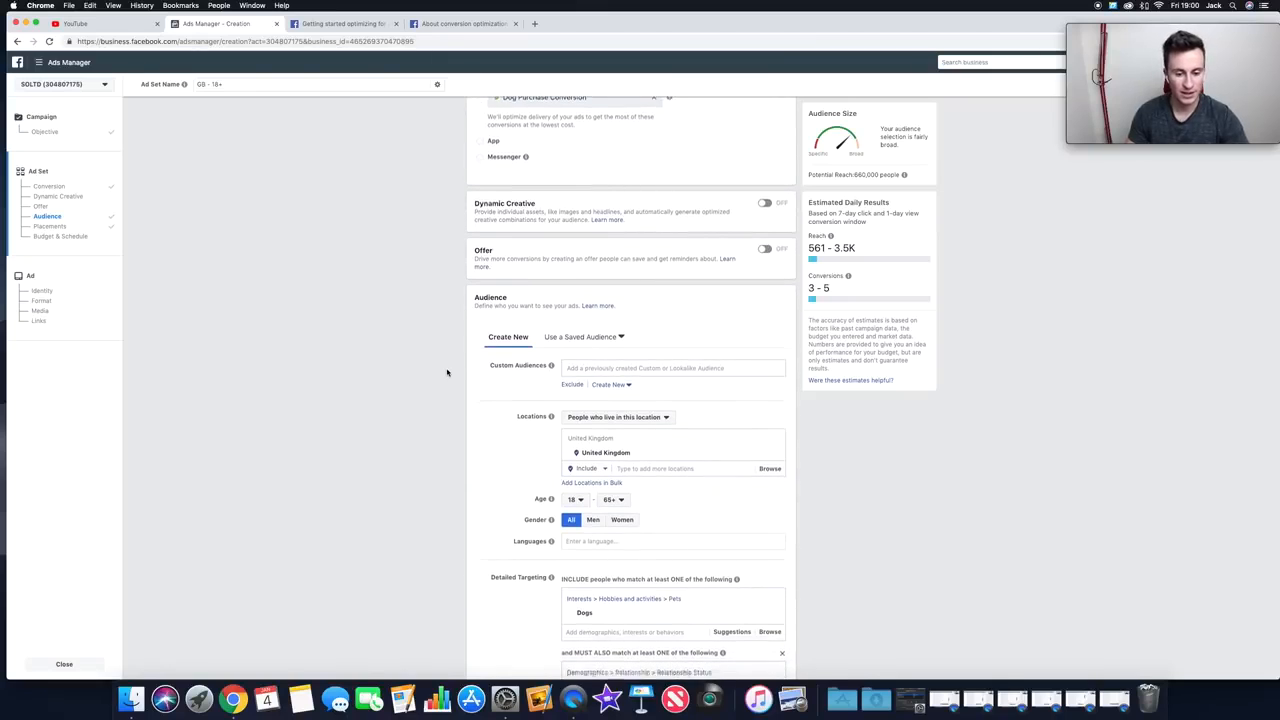
{"action": "scroll", "coordinate": [447, 372], "scroll_direction": "up", "scroll_amount": 3}
{"action": "type", "text": "UR || UK"}
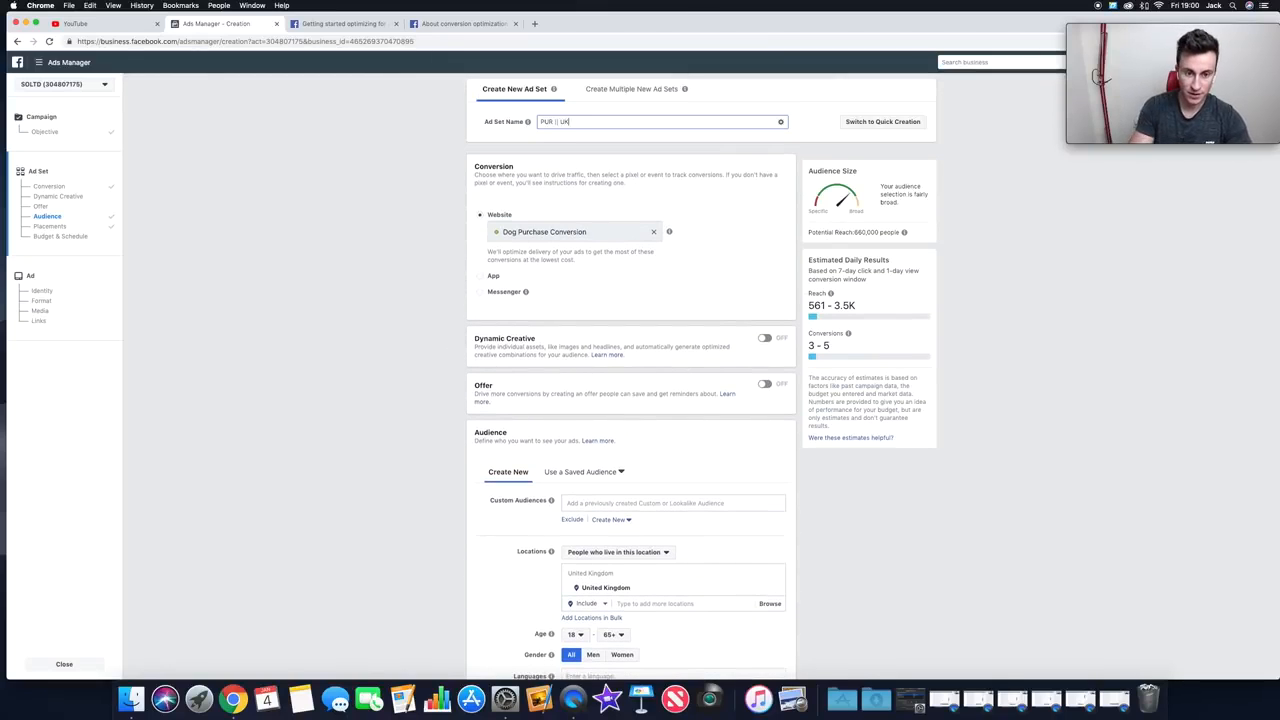
- Append the age range, gender and interests to the ad set name as "|| 18-65+ || M+F || Dogs + Engaged"
{"action": "type", "text": " || 18-65+"}
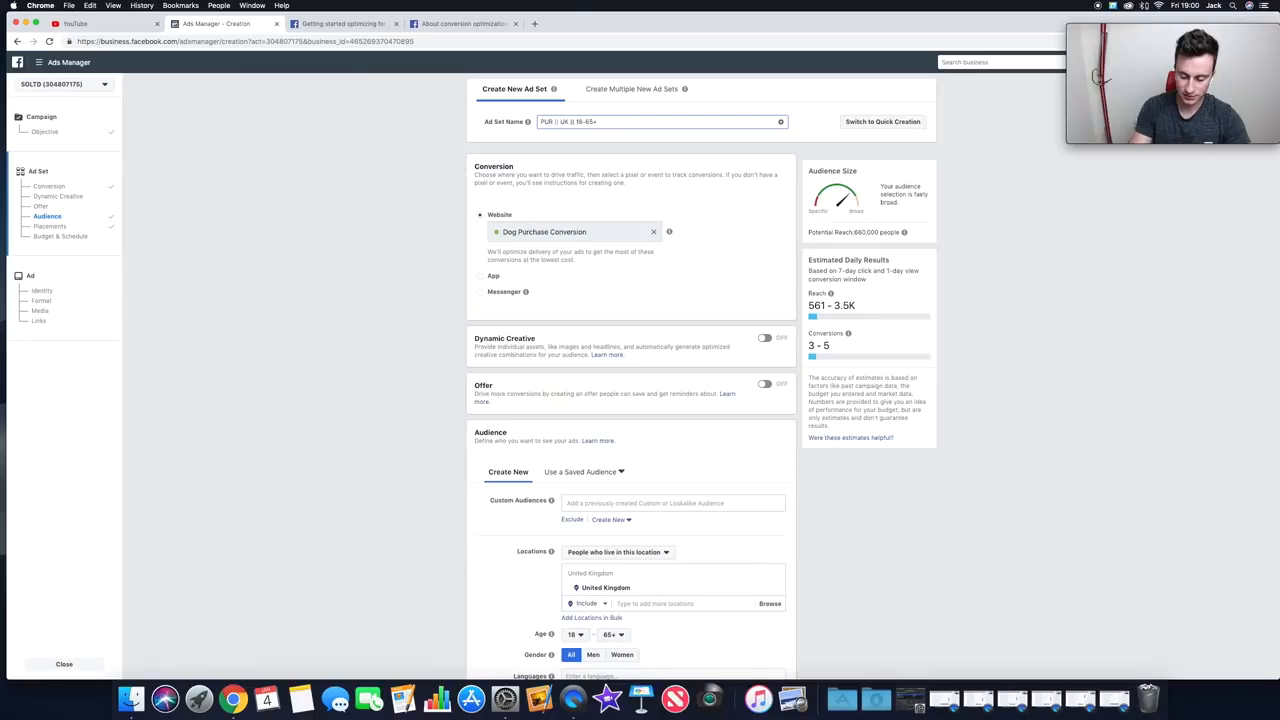
{"action": "type", "text": "|| M+F ||"}
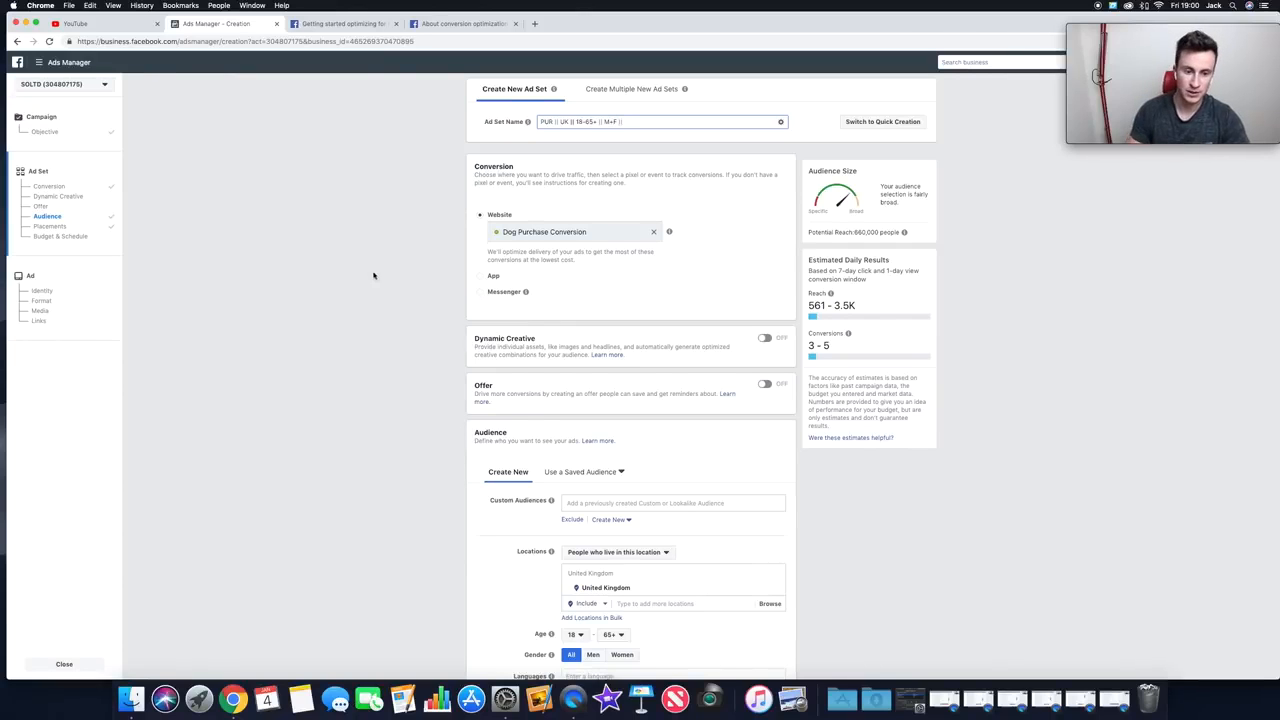
{"action": "scroll", "coordinate": [363, 336], "scroll_direction": "down", "scroll_amount": 7}
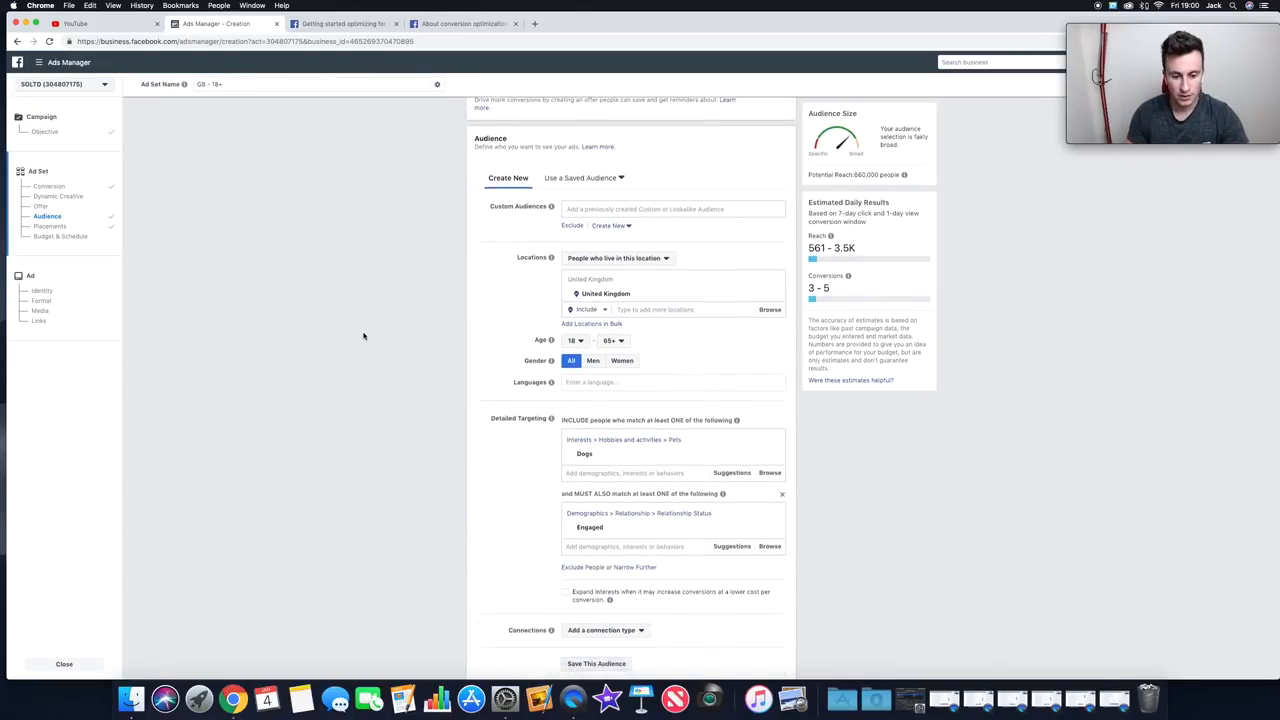
{"action": "scroll", "coordinate": [363, 336], "scroll_direction": "up", "scroll_amount": 8}
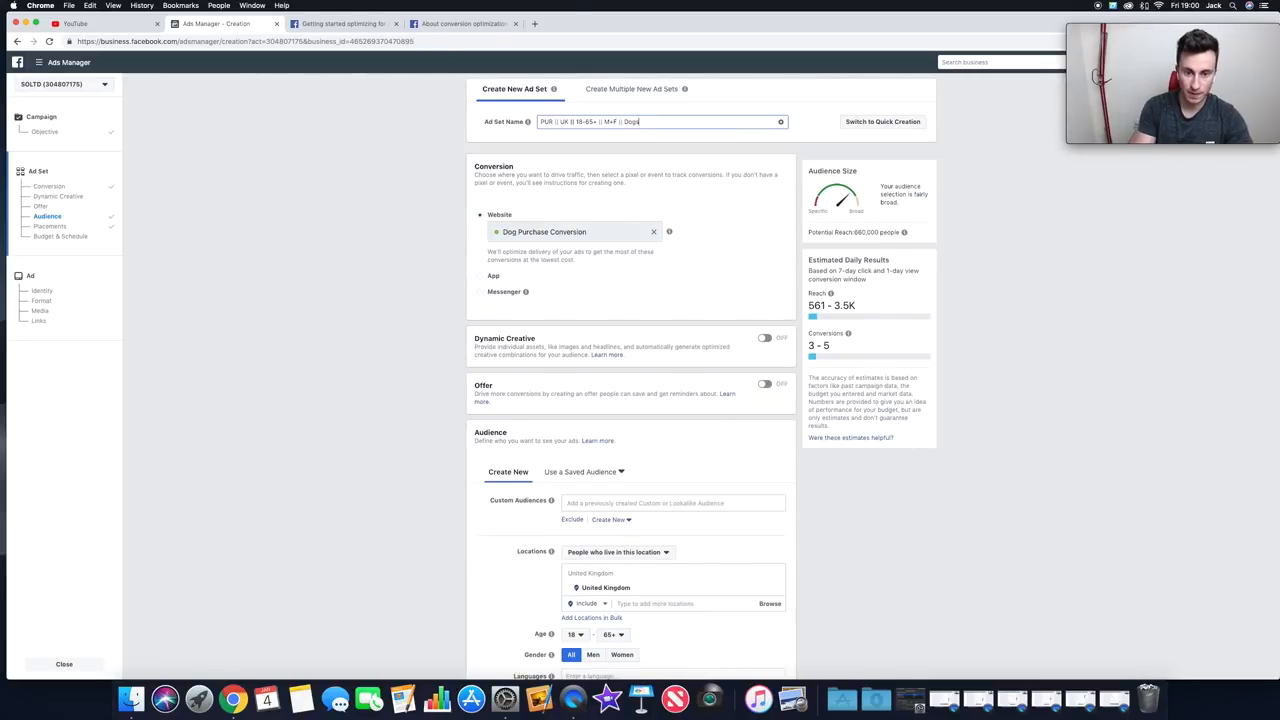
{"action": "type", "text": "Engaged"}
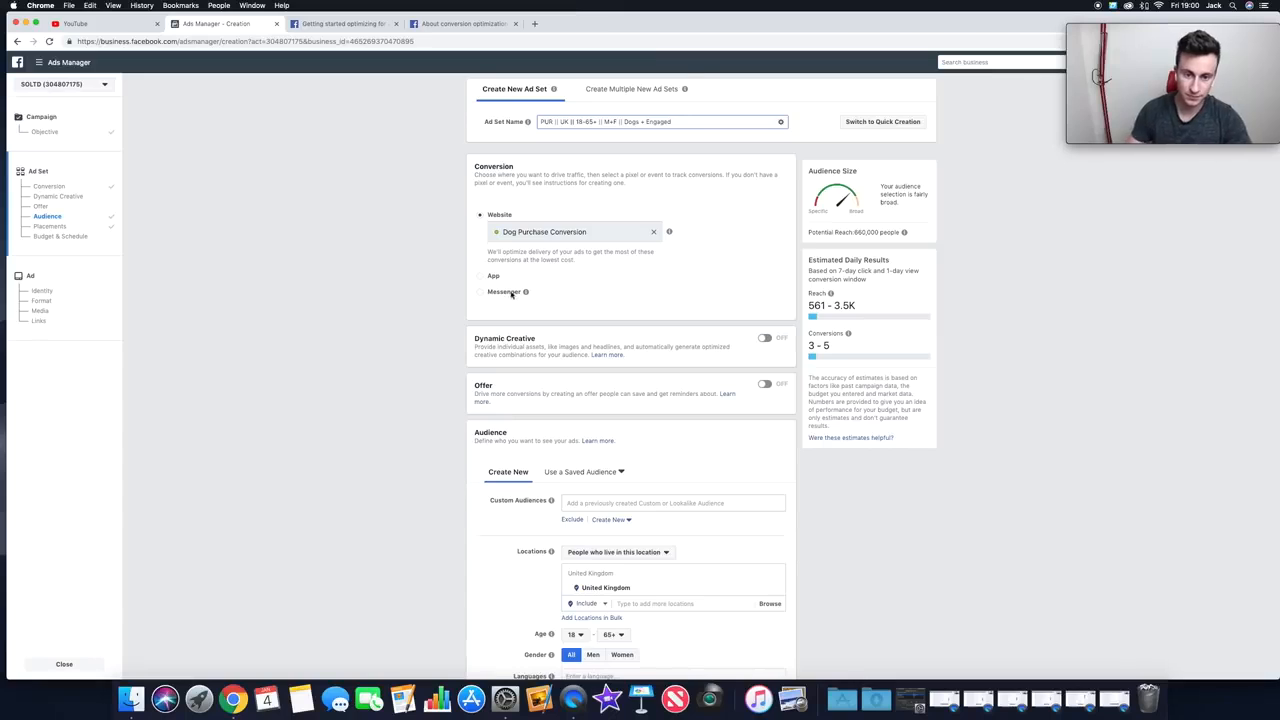
- Check the ad set's placement, budget and schedule settings, and add "|| NFO" to the end of the ad set name
{"action": "scroll", "coordinate": [464, 341], "scroll_direction": "down", "scroll_amount": 14}
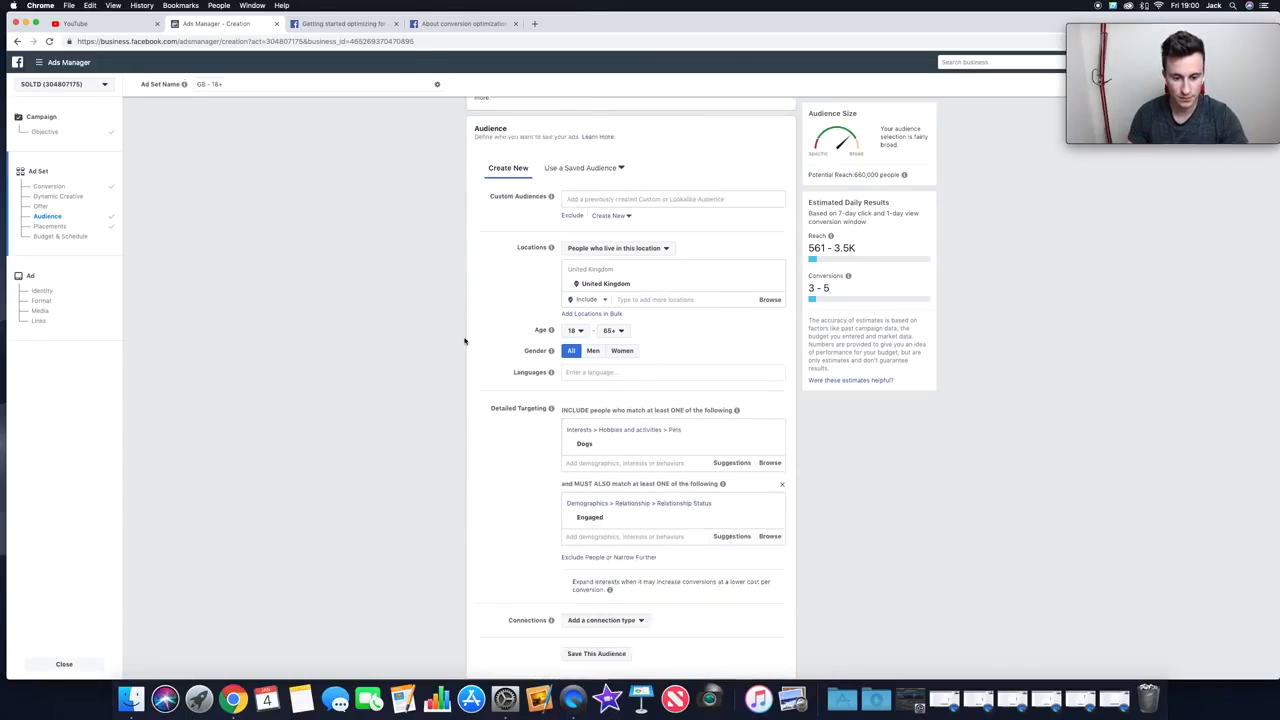
{"action": "scroll", "coordinate": [464, 341], "scroll_direction": "down", "scroll_amount": 6}
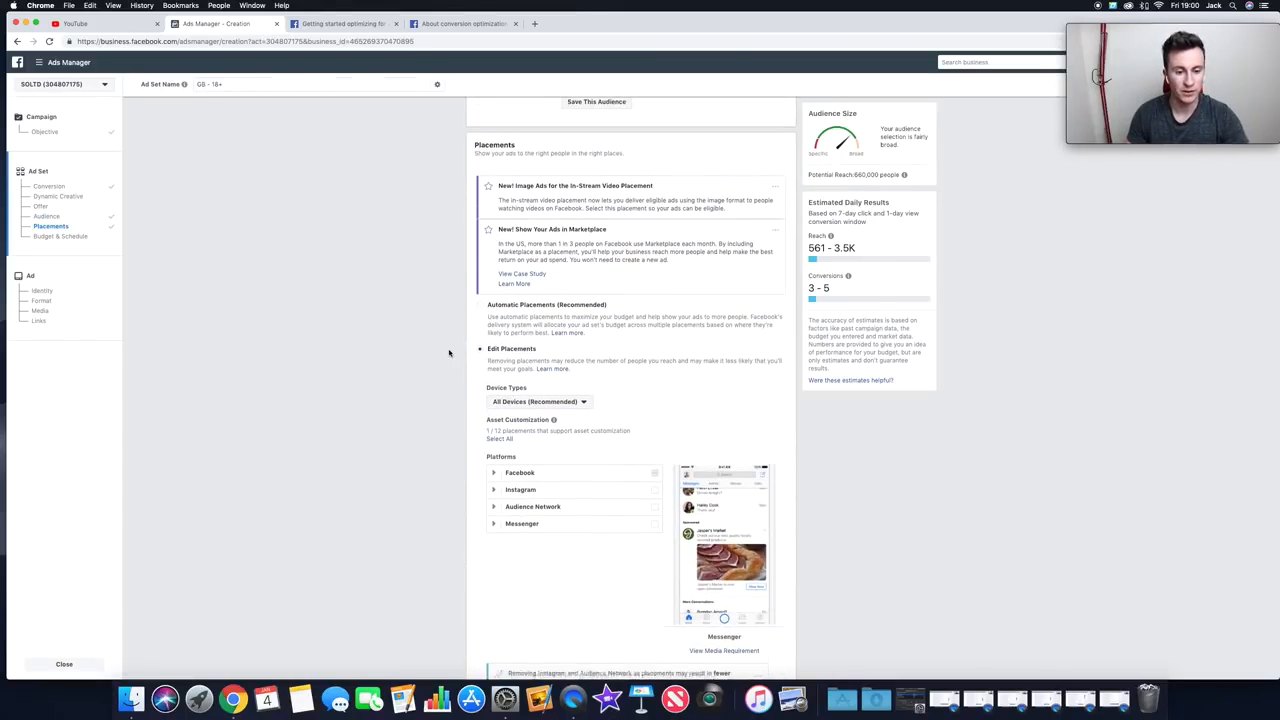
{"action": "scroll", "coordinate": [449, 353], "scroll_direction": "down", "scroll_amount": 10}
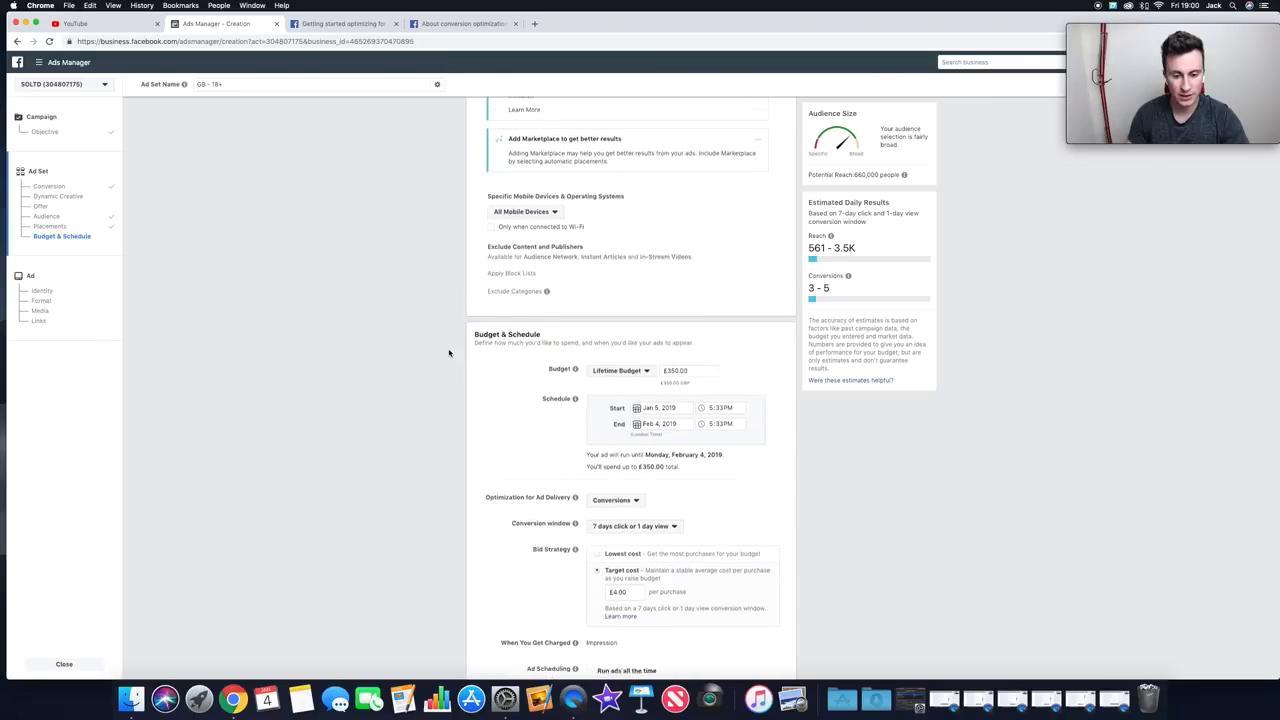
{"action": "scroll", "coordinate": [449, 353], "scroll_direction": "down", "scroll_amount": 2}
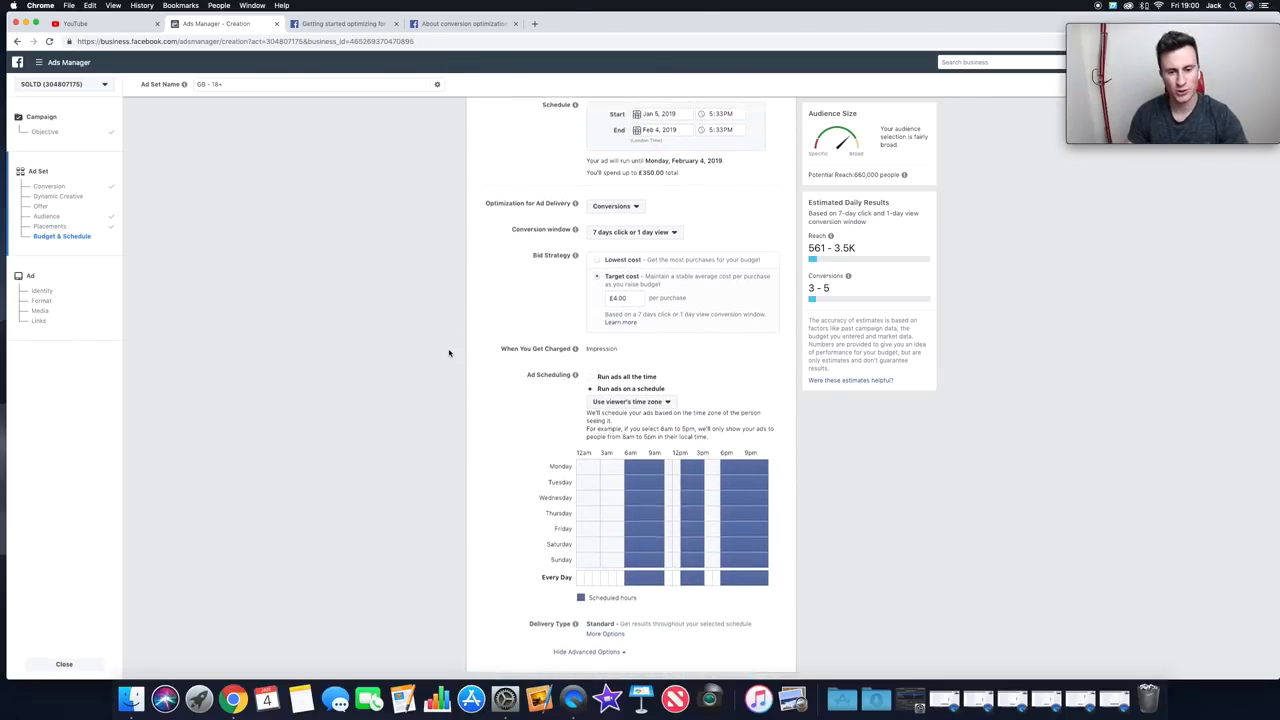
{"action": "scroll", "coordinate": [449, 353], "scroll_direction": "up", "scroll_amount": 10}
{"action": "scroll", "coordinate": [449, 353], "scroll_direction": "up", "scroll_amount": 10}
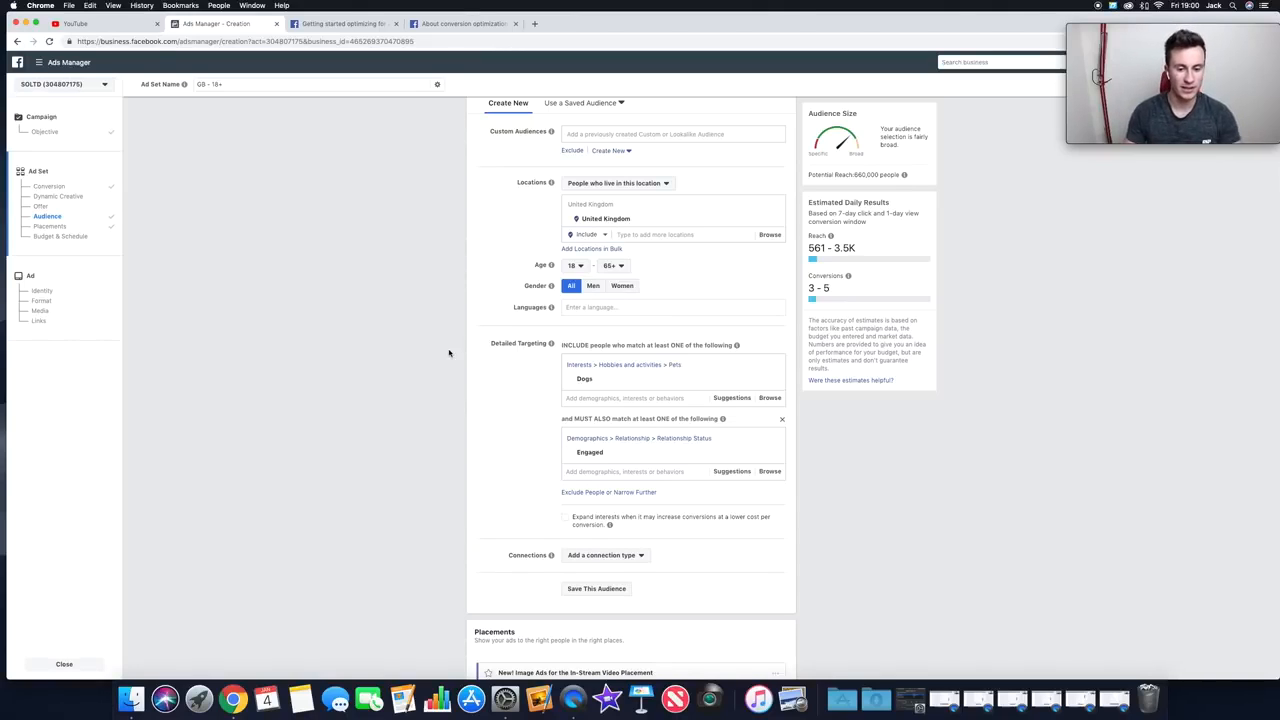
{"action": "scroll", "coordinate": [449, 353], "scroll_direction": "up", "scroll_amount": 5}
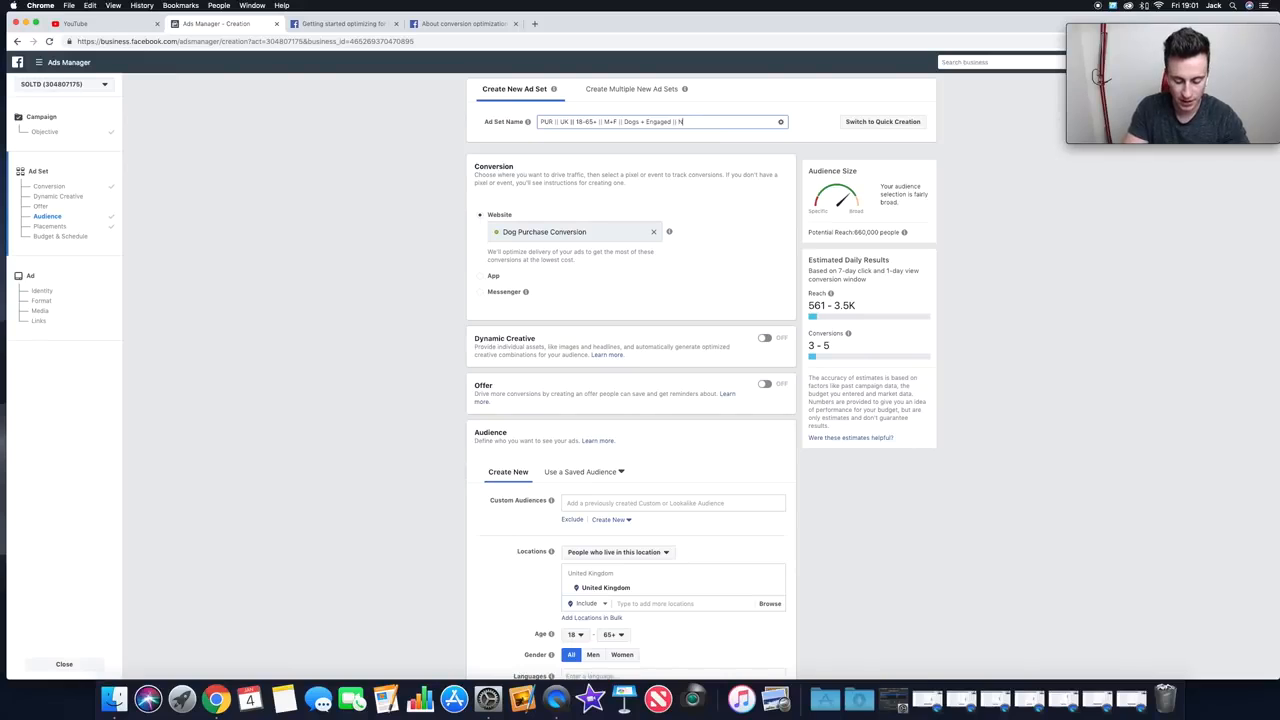
{"action": "type", "text": "O"}
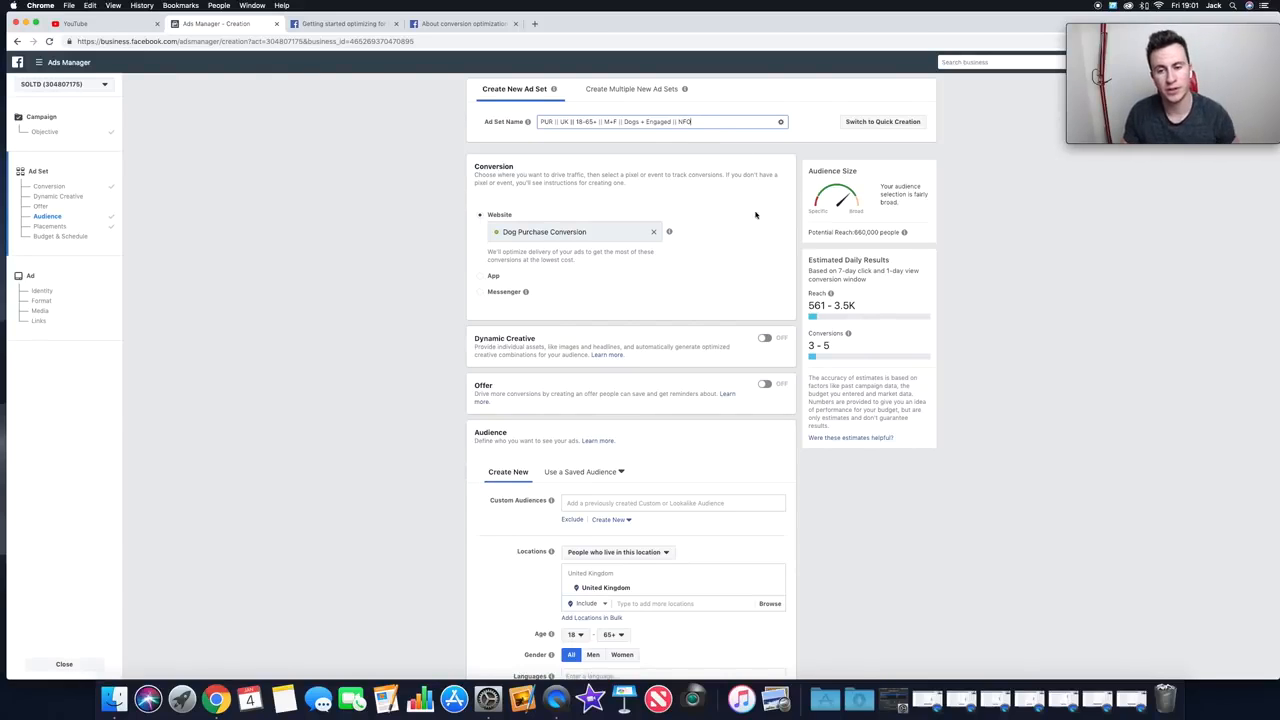
- Finish the ad set setup and continue to the ad creation stage
{"action": "scroll", "coordinate": [756, 215], "scroll_direction": "down", "scroll_amount": 1}
{"action": "scroll", "coordinate": [756, 215], "scroll_direction": "down", "scroll_amount": 10}
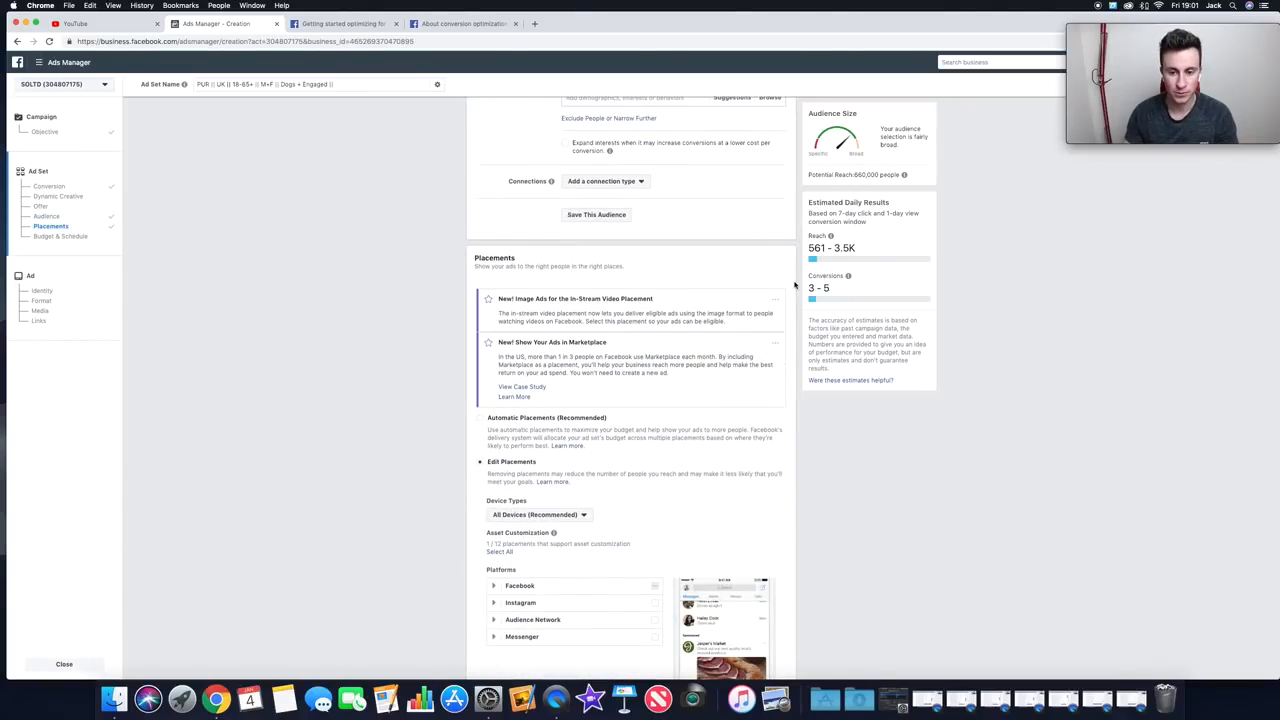
{"action": "scroll", "coordinate": [795, 286], "scroll_direction": "down", "scroll_amount": 15}
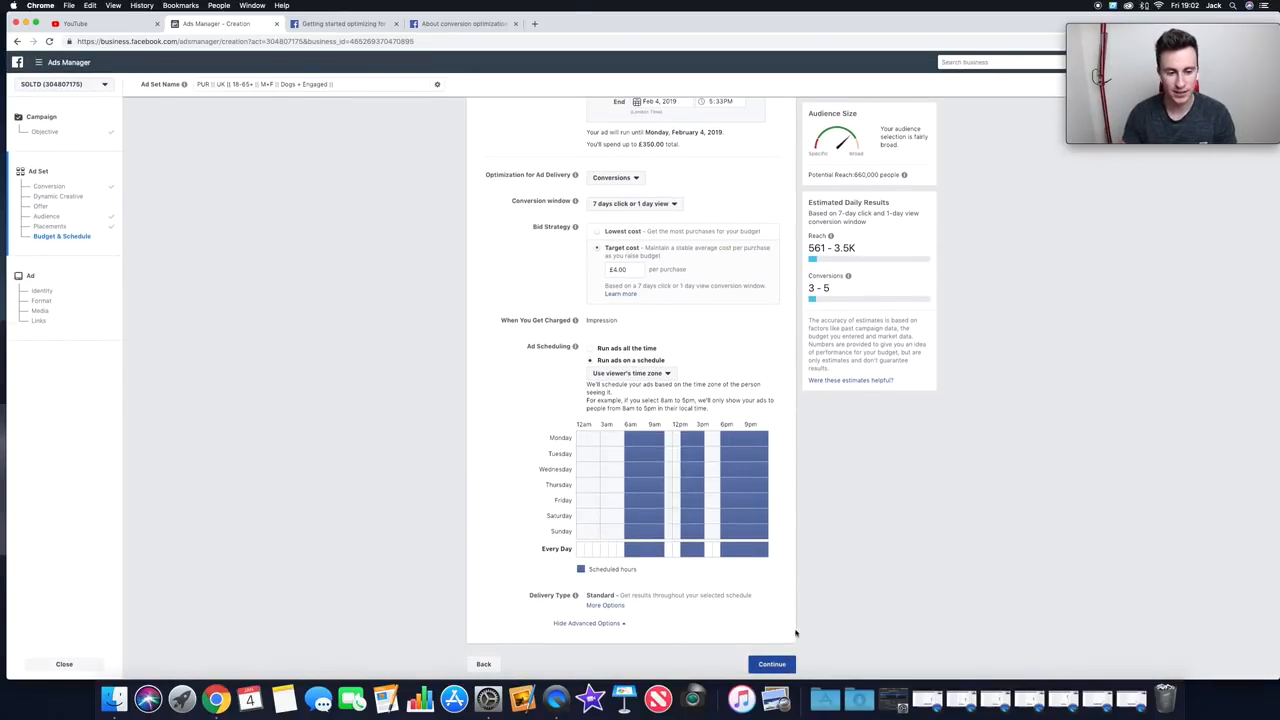
{"action": "left_click", "coordinate": [780, 669]}
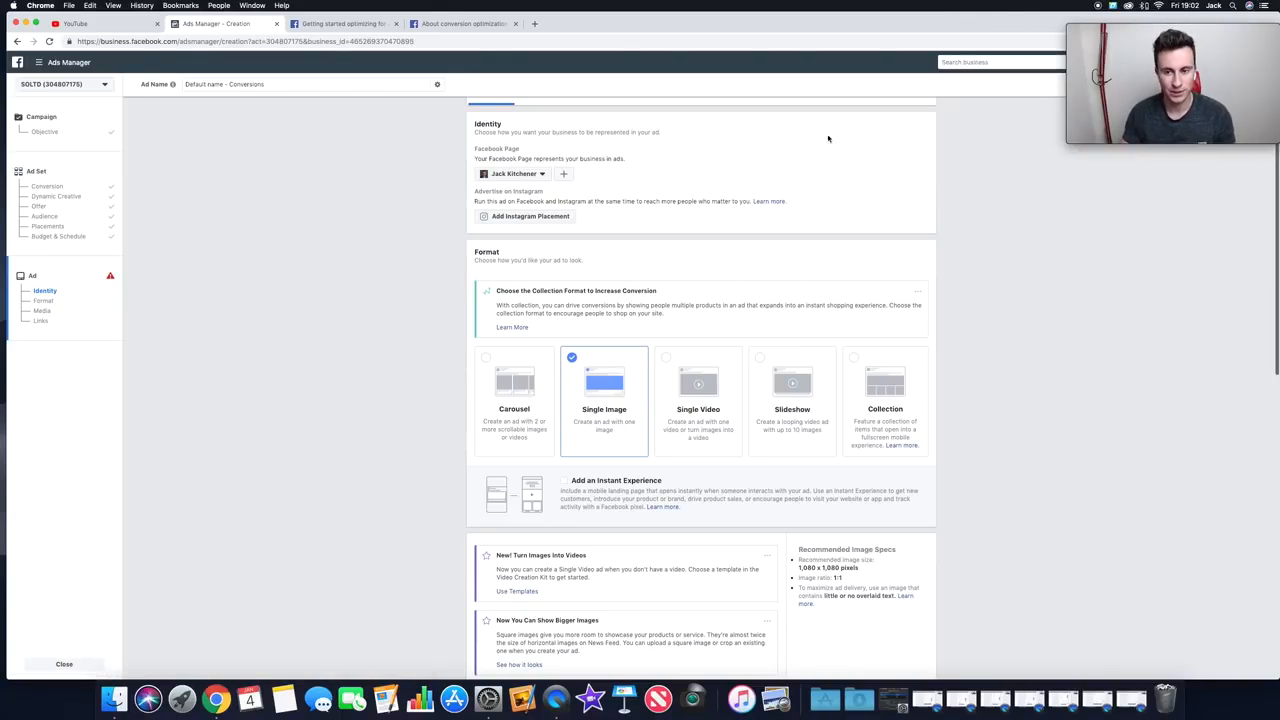
- Review the ad's identity section and compare the Carousel, Single Image, Single Video, Slideshow and Collection formats
{"action": "scroll", "coordinate": [903, 191], "scroll_direction": "up", "scroll_amount": 1}
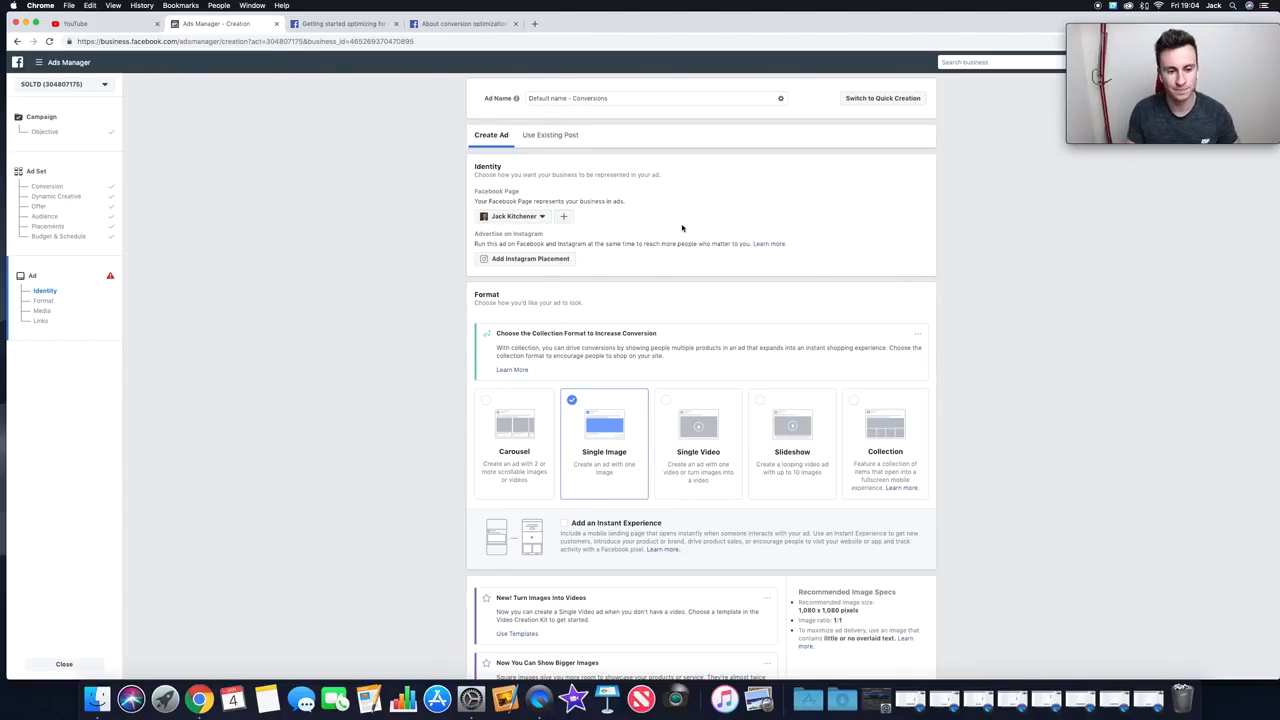
{"action": "scroll", "coordinate": [402, 231], "scroll_direction": "down", "scroll_amount": 2}
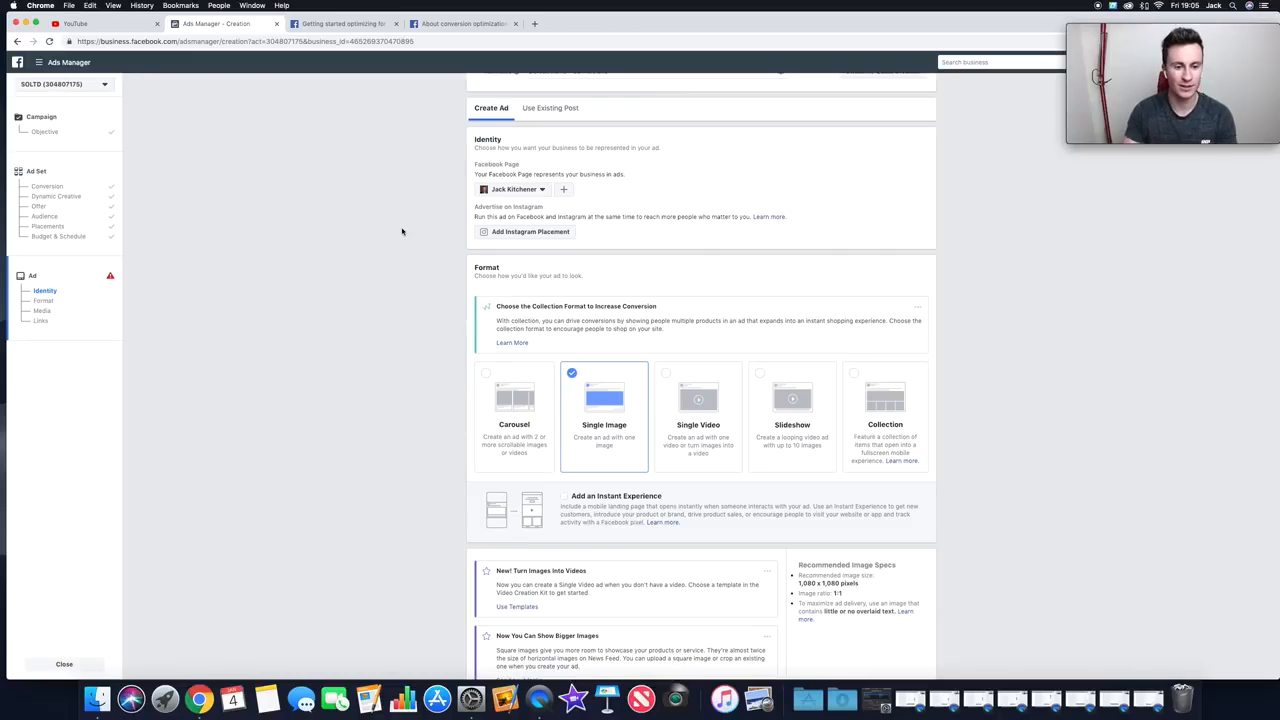
{"action": "scroll", "coordinate": [401, 210], "scroll_direction": "down", "scroll_amount": 2}
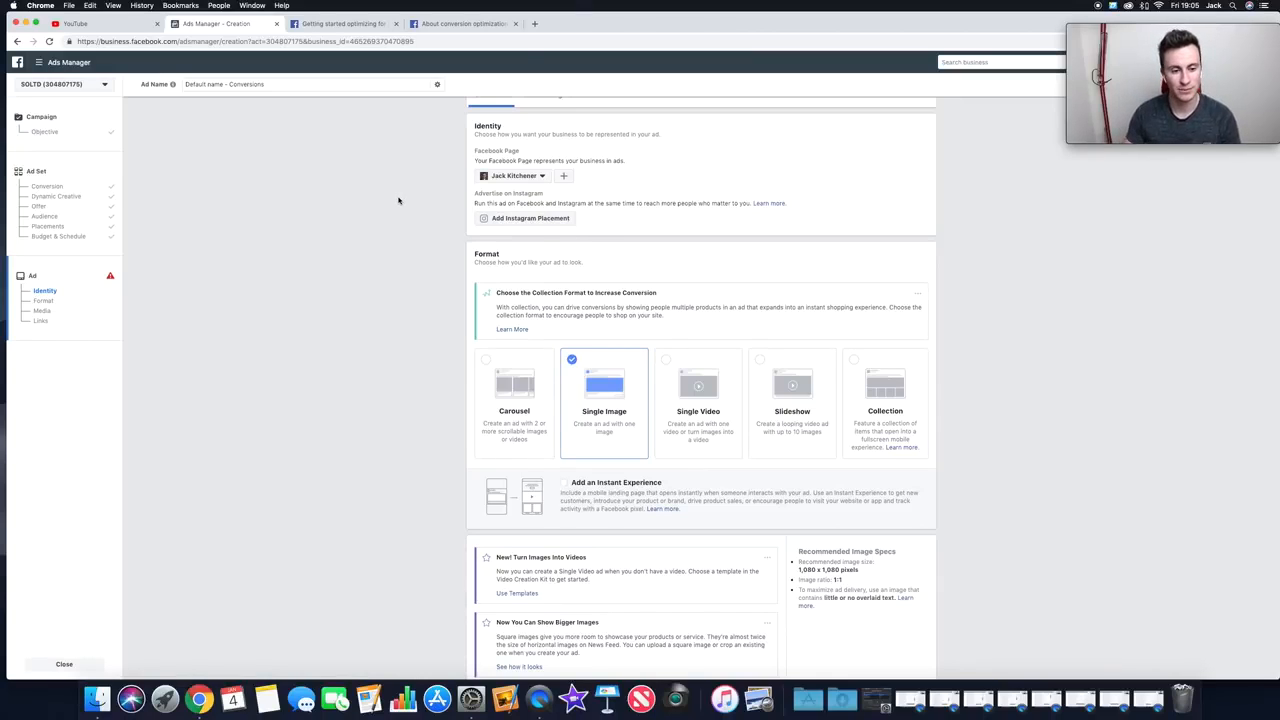
{"action": "scroll", "coordinate": [398, 201], "scroll_direction": "down", "scroll_amount": 4}
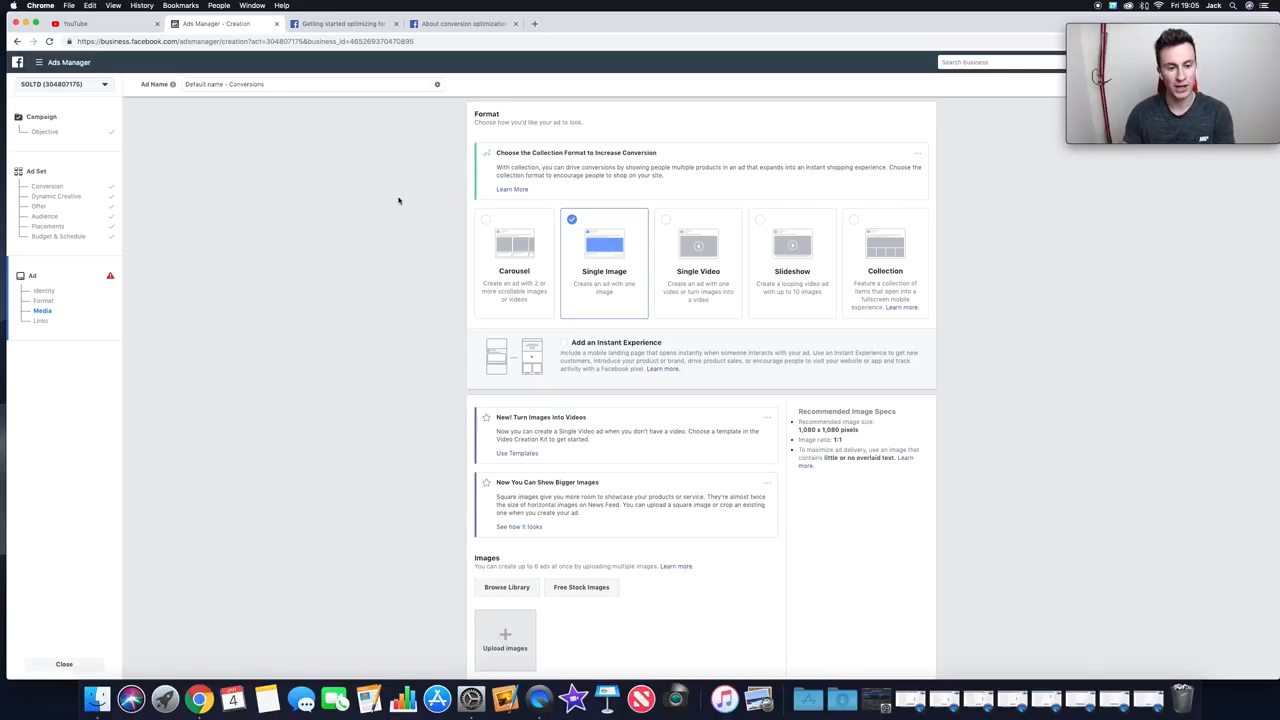
{"action": "left_click", "coordinate": [491, 223]}
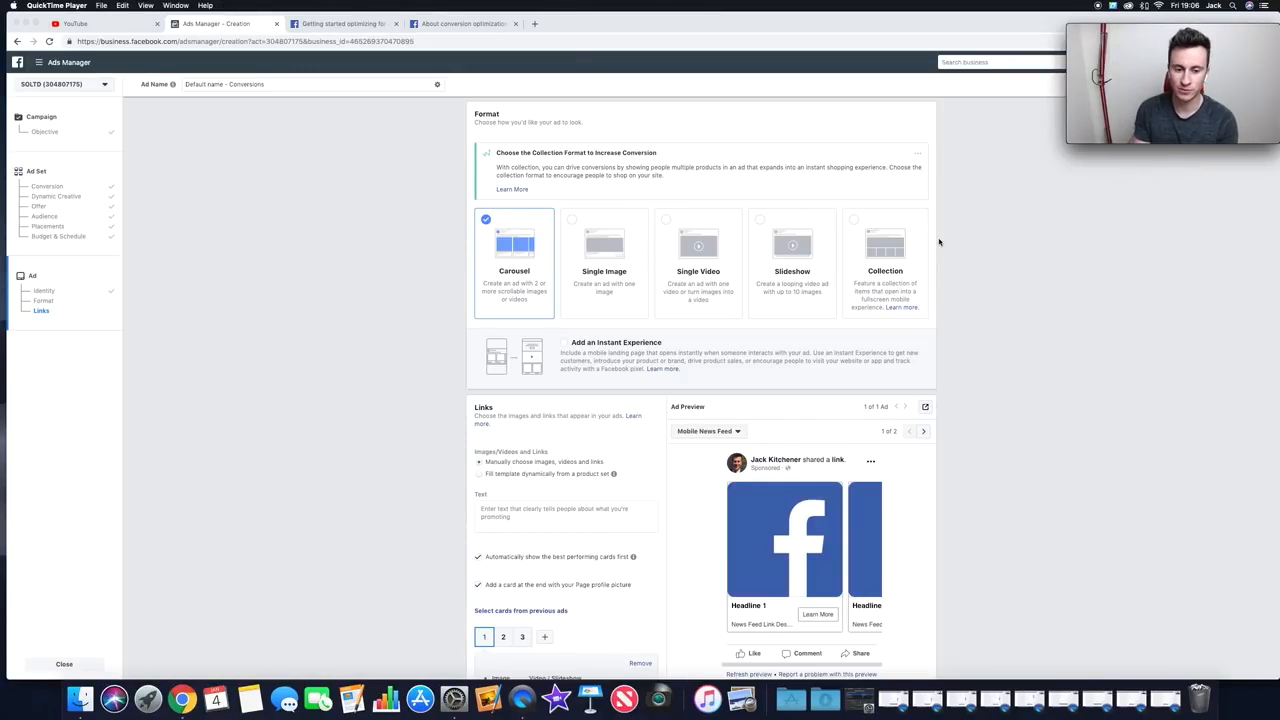
{"action": "left_click", "coordinate": [574, 217]}
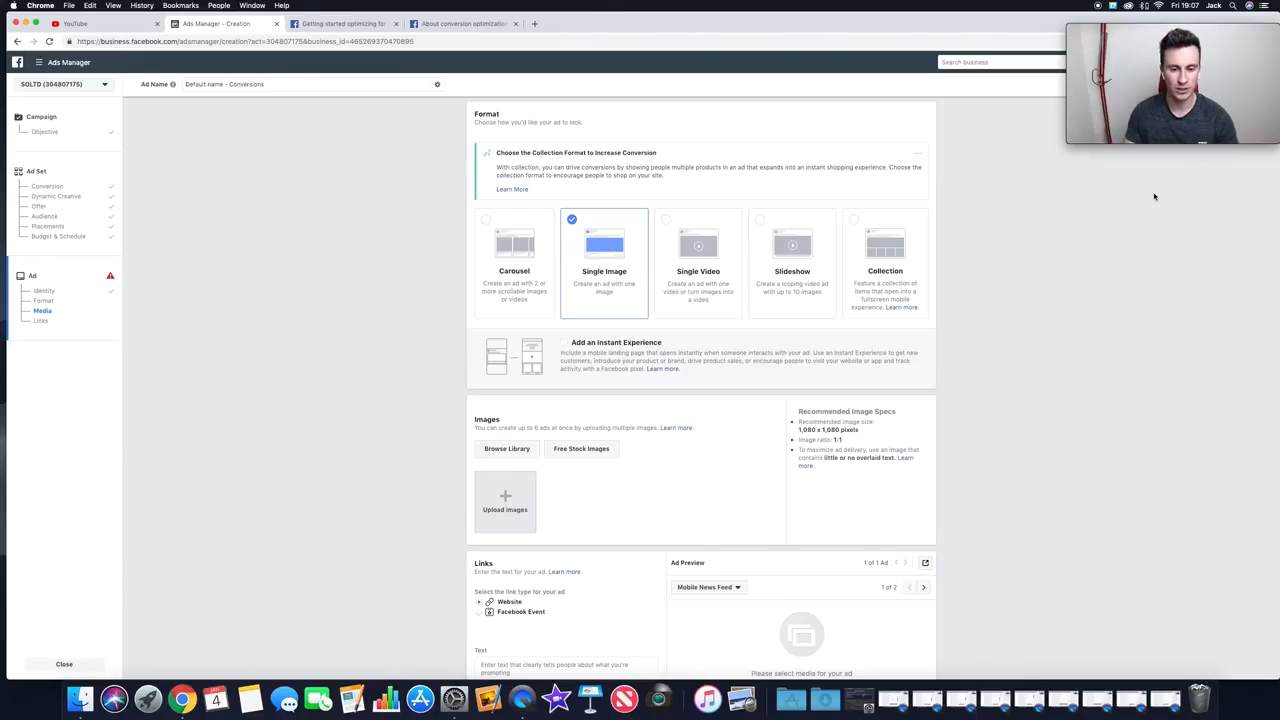
{"action": "left_click", "coordinate": [666, 228]}
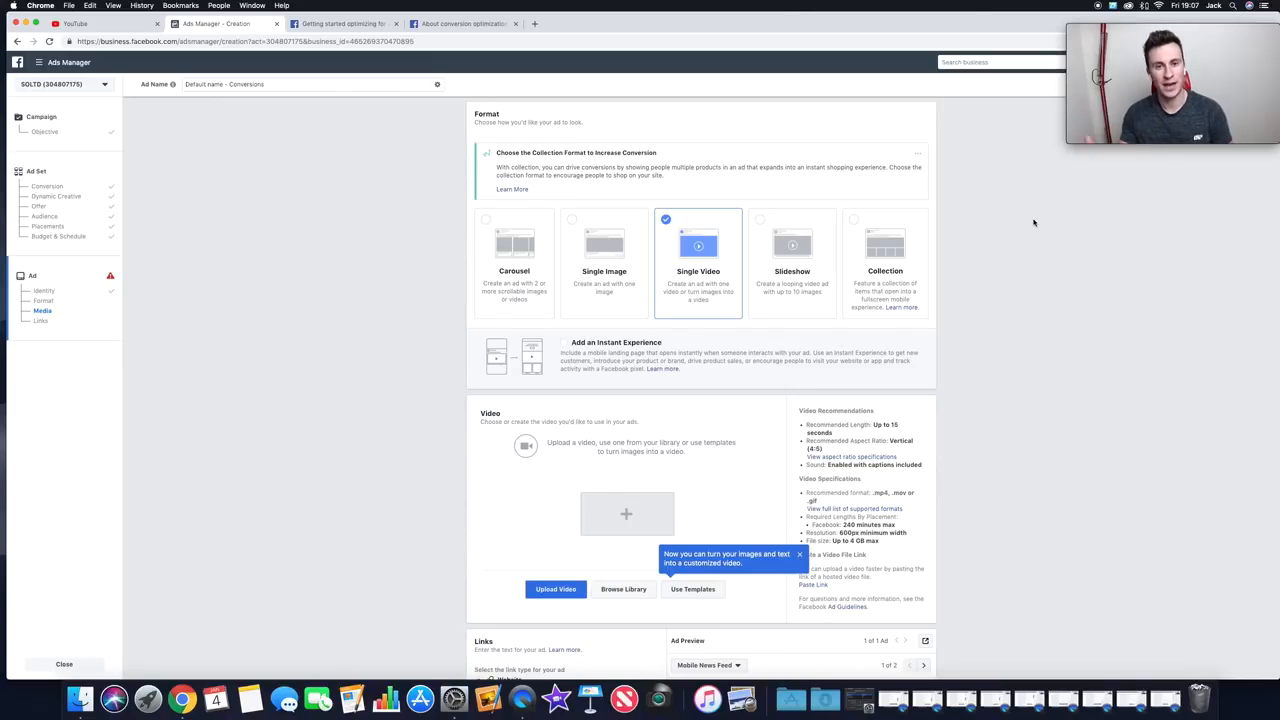
{"action": "left_click", "coordinate": [760, 220]}
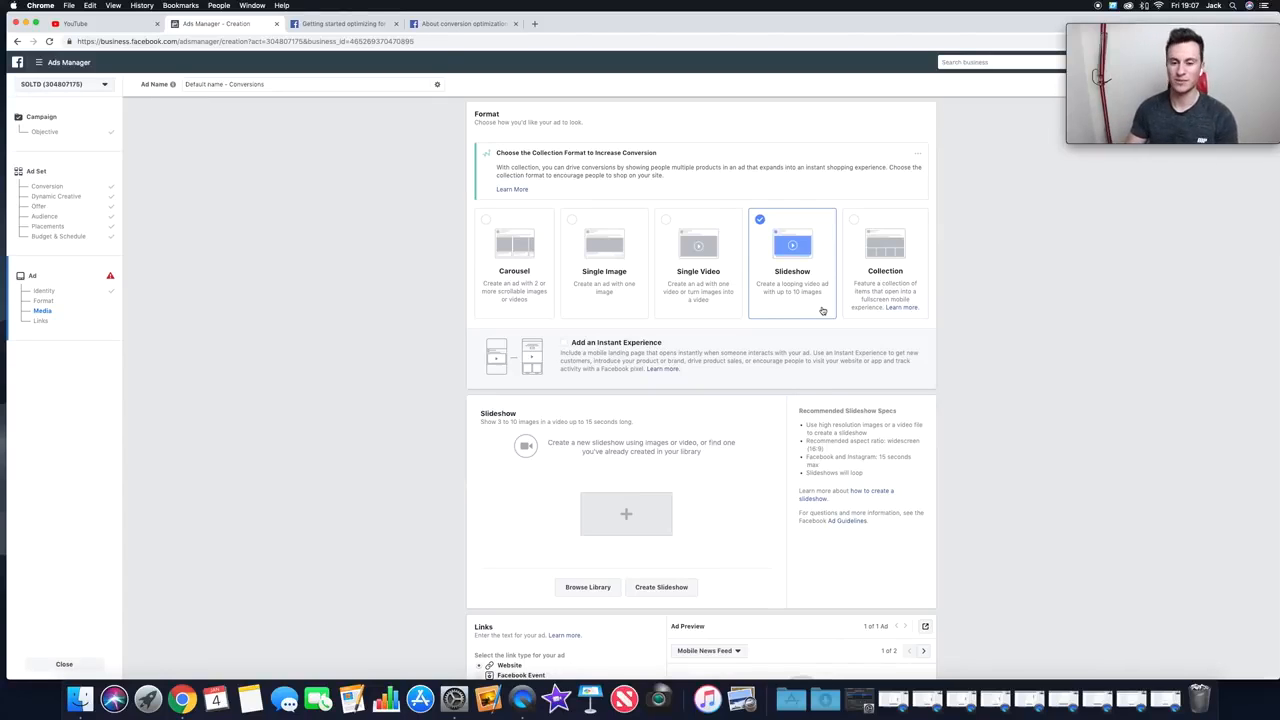
{"action": "left_click", "coordinate": [855, 222]}
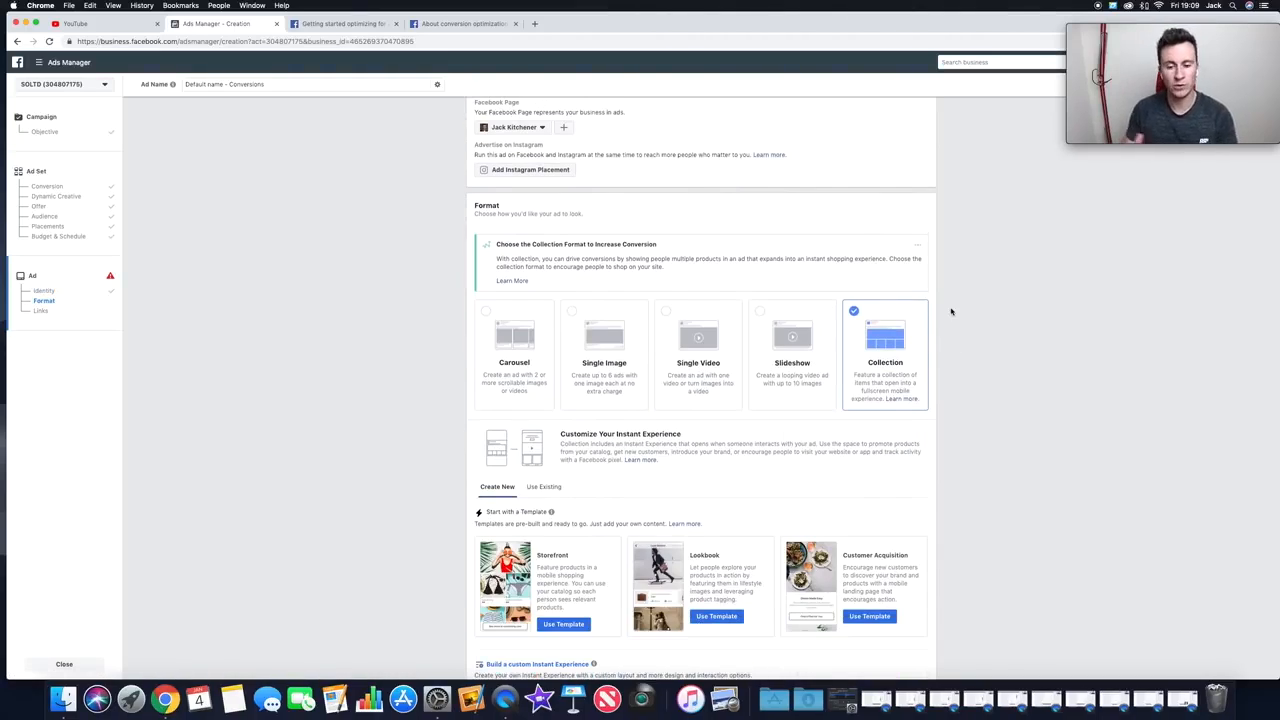
- Compare the Single Image format's Instant Experience option with the Collection format's templates, custom experience and link fields
{"action": "left_click", "coordinate": [574, 317]}
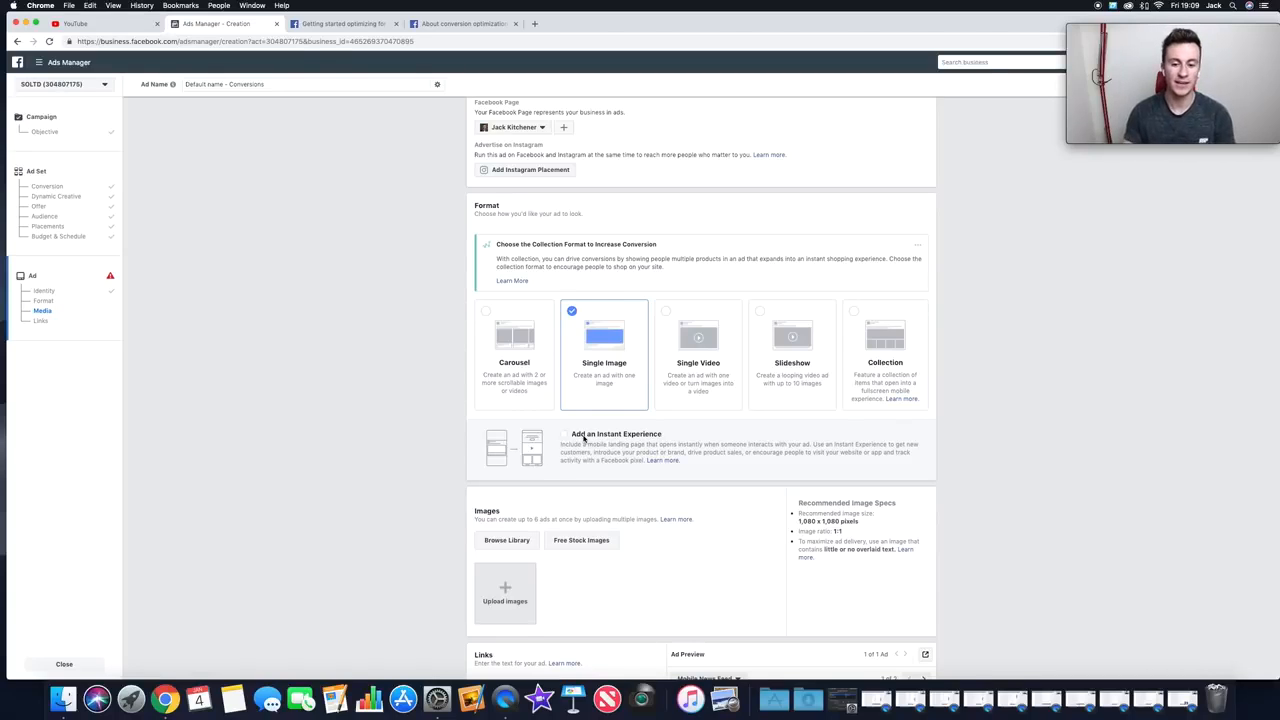
{"action": "left_click", "coordinate": [855, 318]}
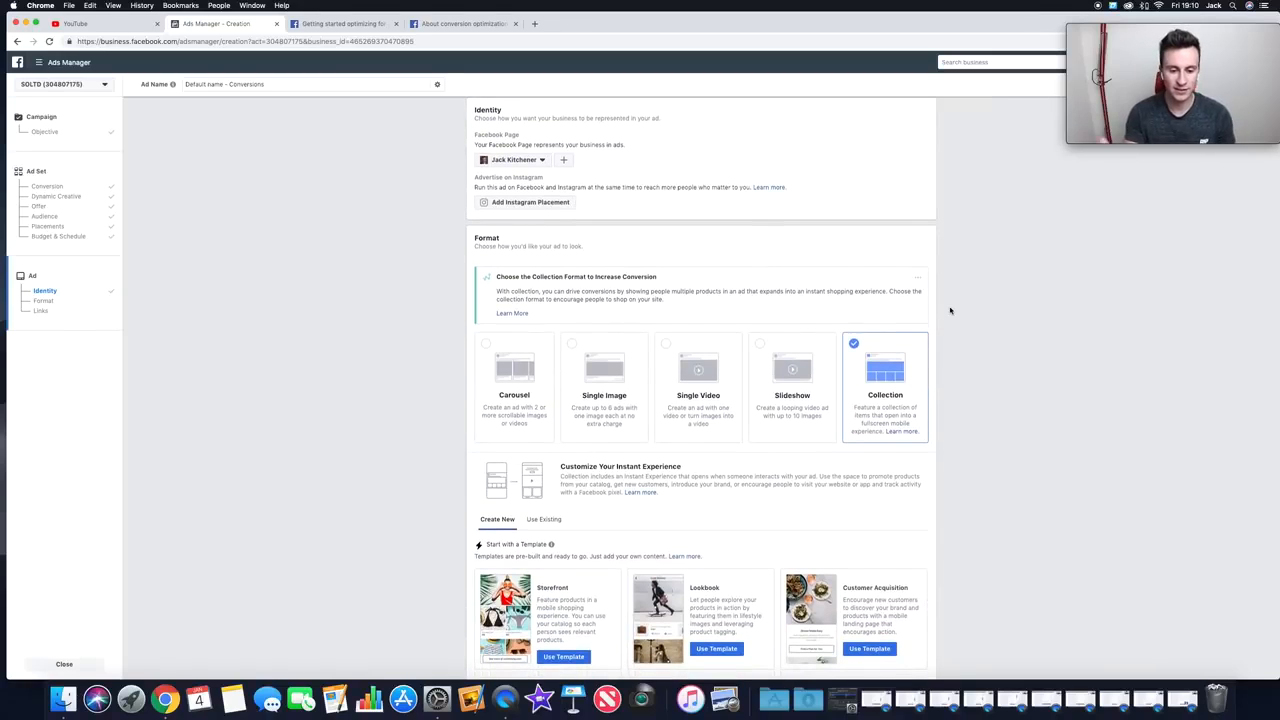
{"action": "scroll", "coordinate": [950, 311], "scroll_direction": "down", "scroll_amount": 2}
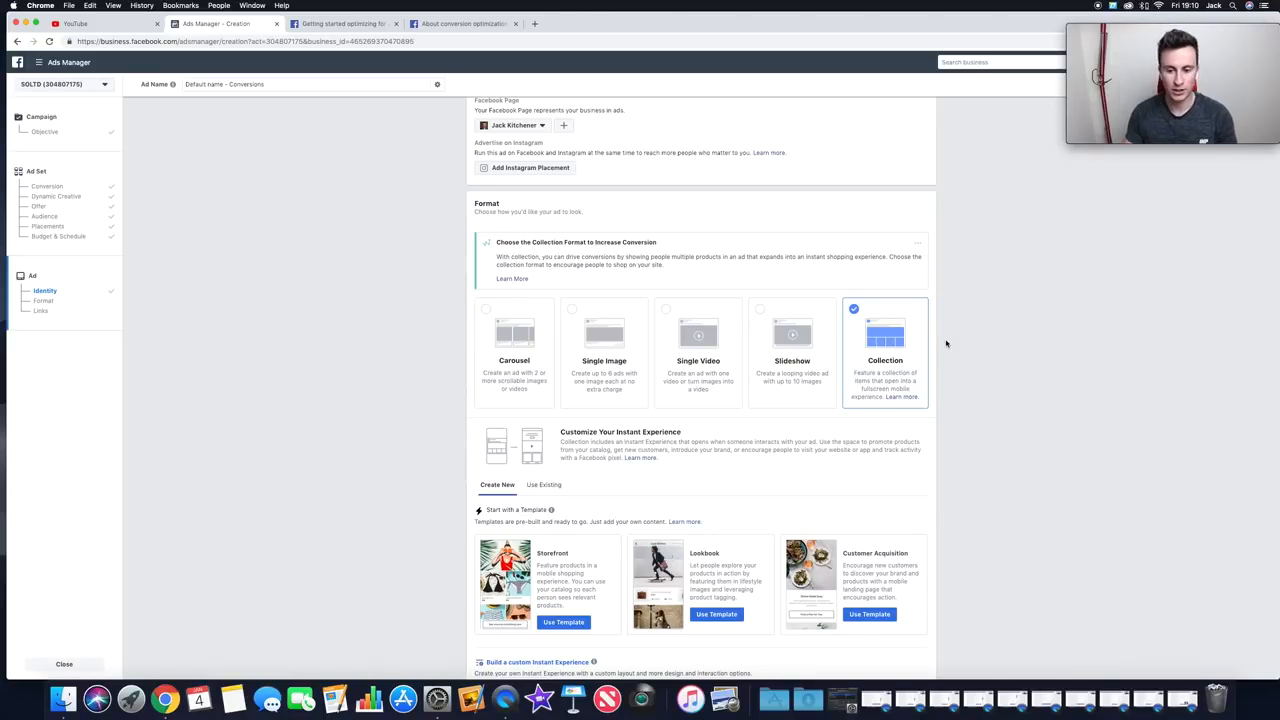
{"action": "scroll", "coordinate": [946, 344], "scroll_direction": "down", "scroll_amount": 3}
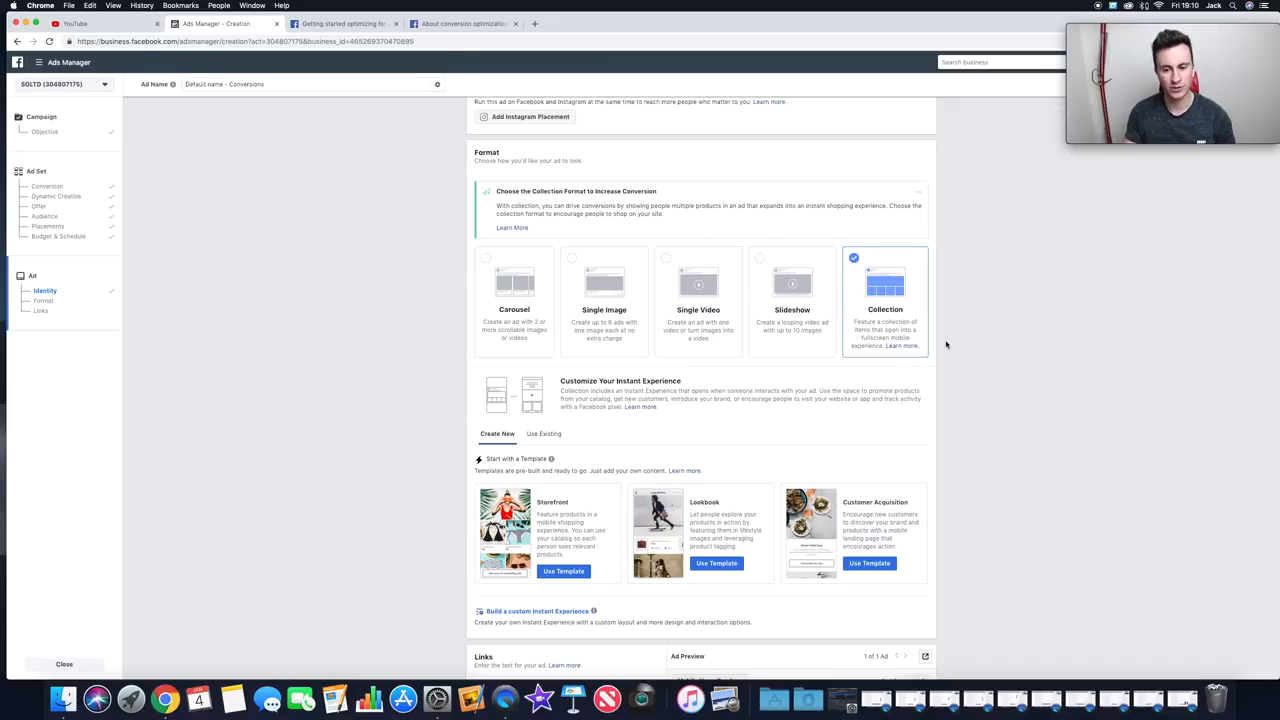
{"action": "scroll", "coordinate": [944, 300], "scroll_direction": "down", "scroll_amount": 2}
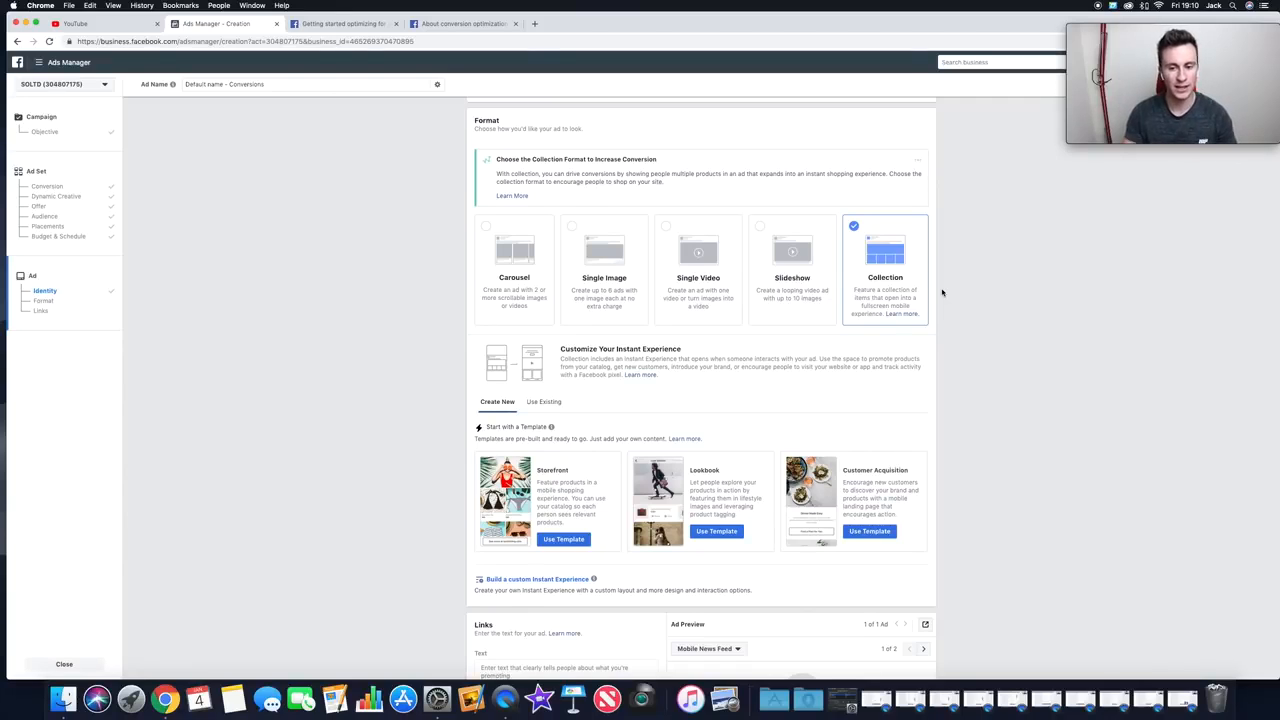
{"action": "scroll", "coordinate": [942, 292], "scroll_direction": "down", "scroll_amount": 1}
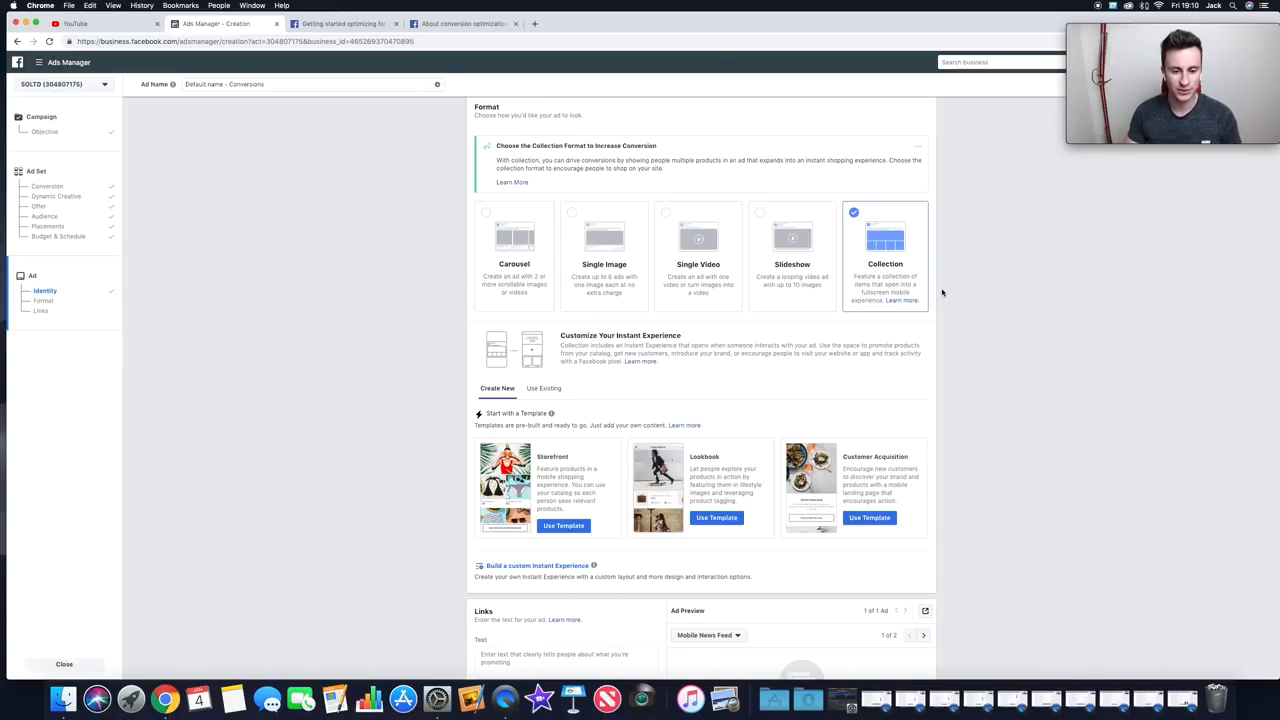
{"action": "scroll", "coordinate": [942, 292], "scroll_direction": "down", "scroll_amount": 5}
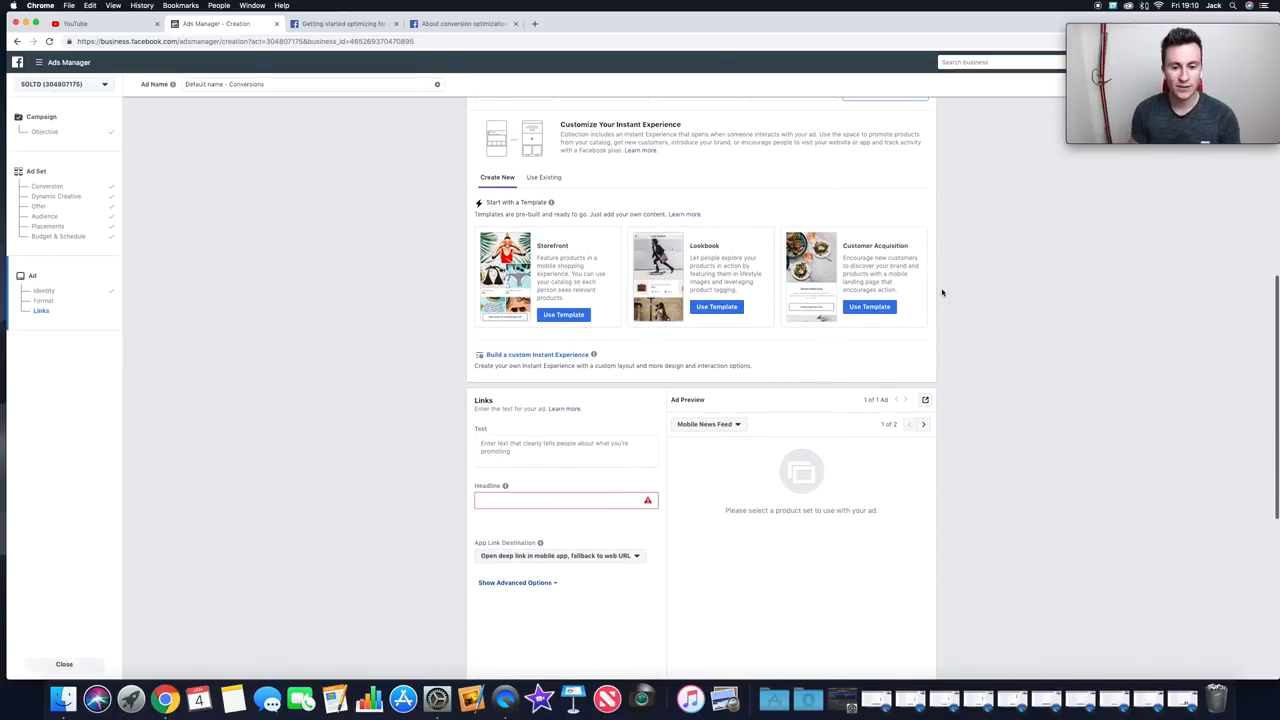
{"action": "scroll", "coordinate": [942, 292], "scroll_direction": "up", "scroll_amount": 6}
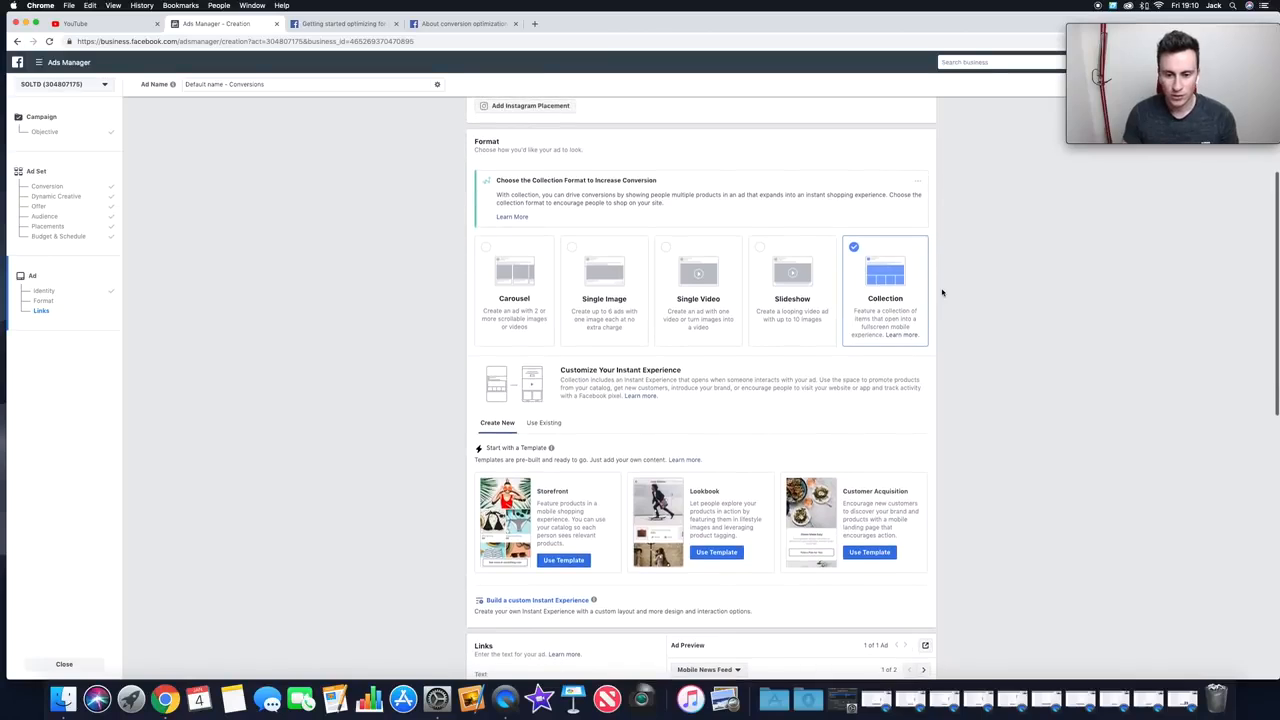
- Set the ad format to Single Video and review its video recommendations, specifications and link fields
{"action": "left_click", "coordinate": [683, 268]}
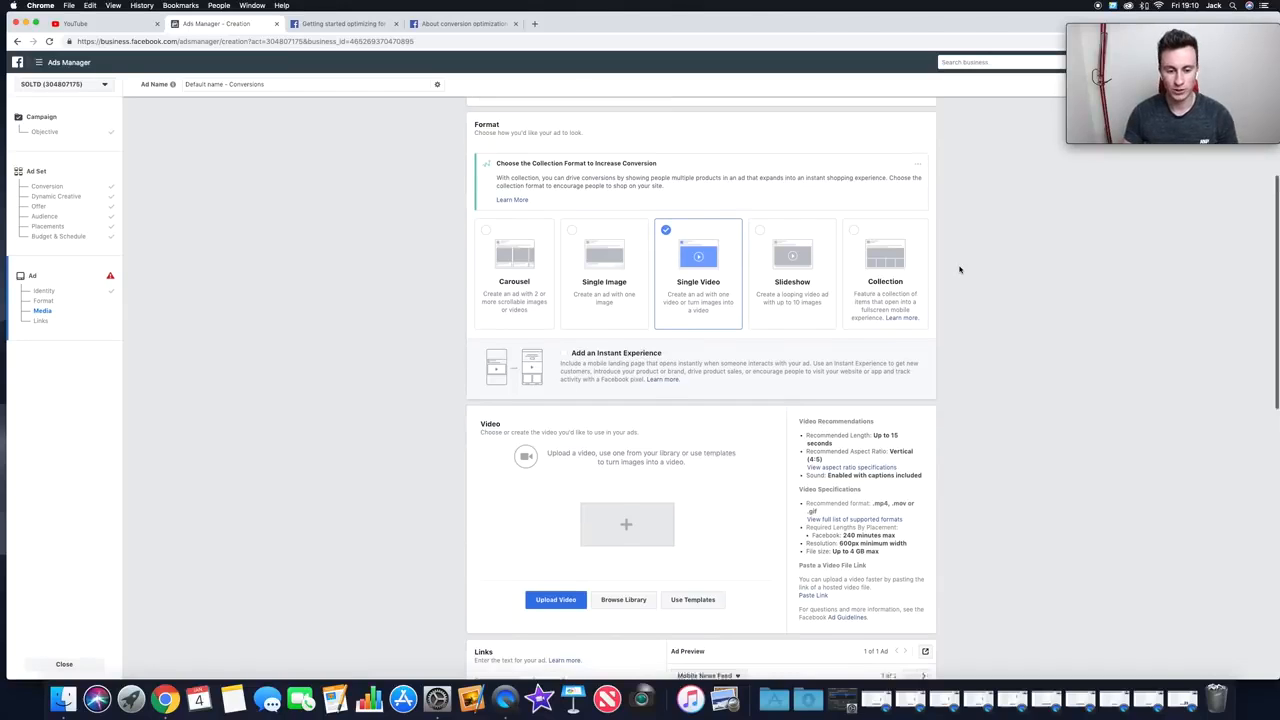
{"action": "scroll", "coordinate": [960, 269], "scroll_direction": "down", "scroll_amount": 6}
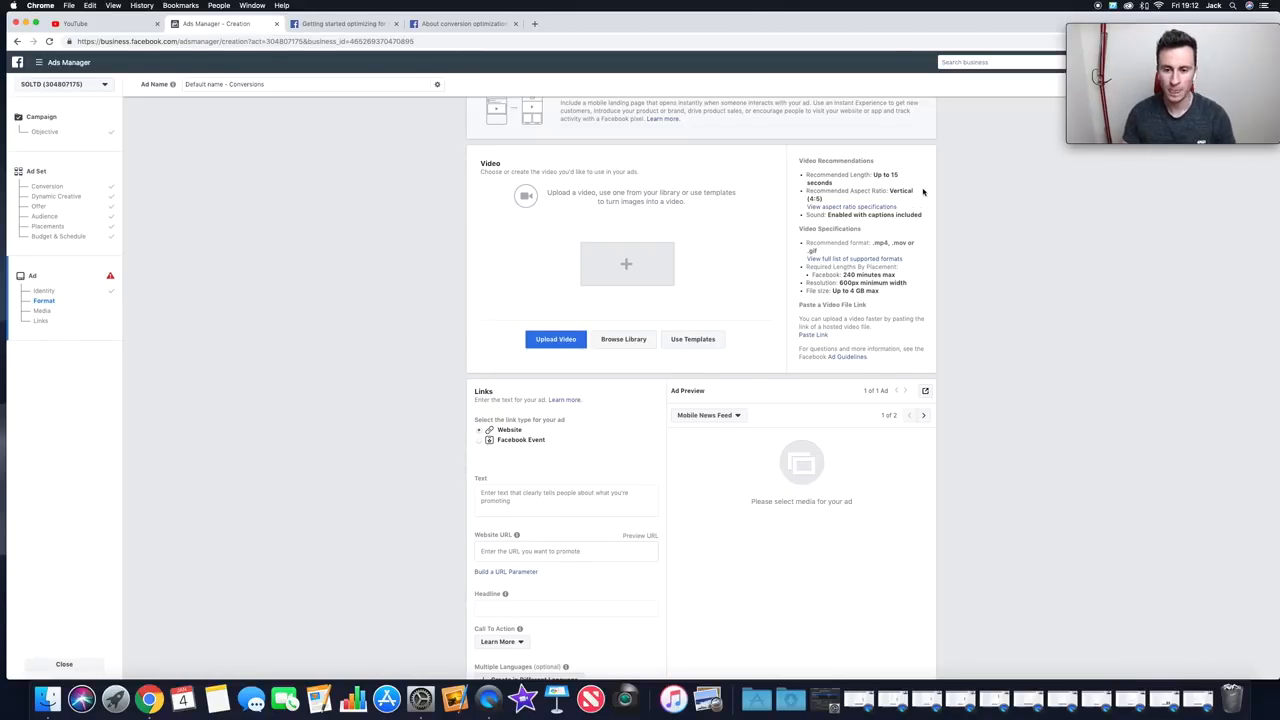
{"action": "scroll", "coordinate": [923, 191], "scroll_direction": "down", "scroll_amount": 2}
{"action": "scroll", "coordinate": [890, 234], "scroll_direction": "down", "scroll_amount": 1}
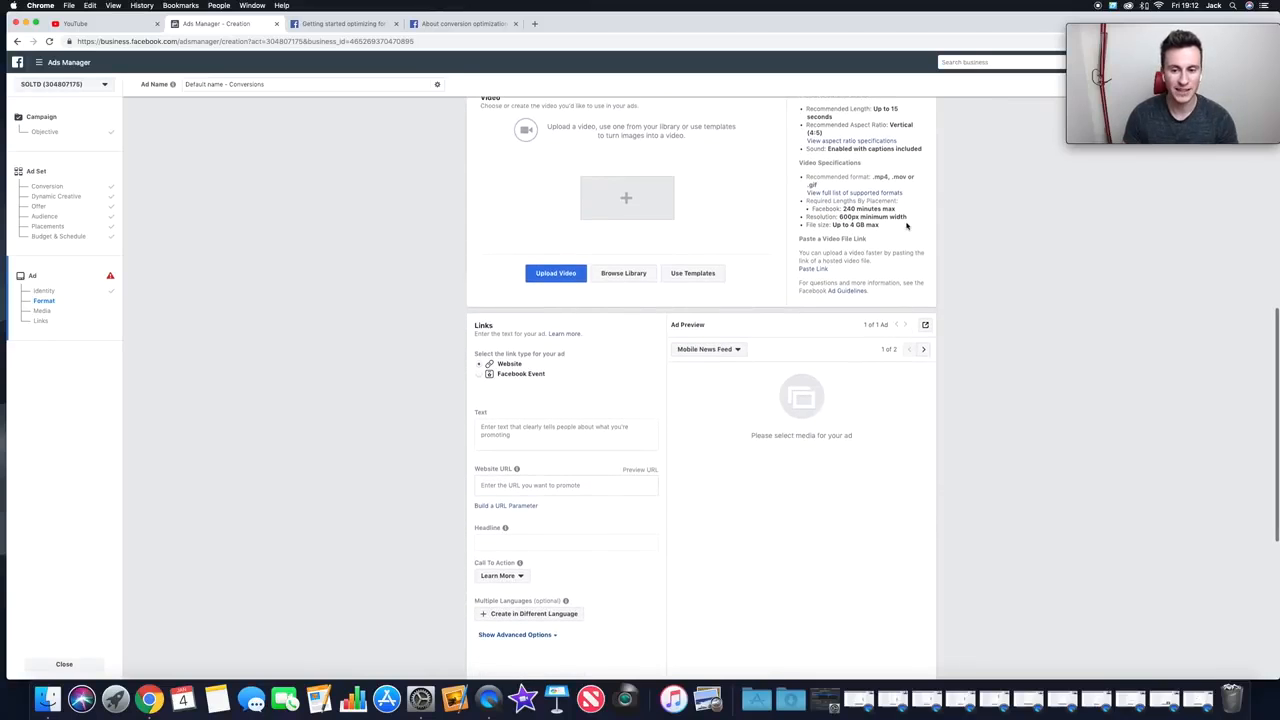
- Enter "Do you walk your dog in the dark?" as the ad's primary text
{"action": "scroll", "coordinate": [929, 211], "scroll_direction": "down", "scroll_amount": 1}
{"action": "scroll", "coordinate": [929, 211], "scroll_direction": "up", "scroll_amount": 3}
{"action": "scroll", "coordinate": [929, 211], "scroll_direction": "down", "scroll_amount": 1}
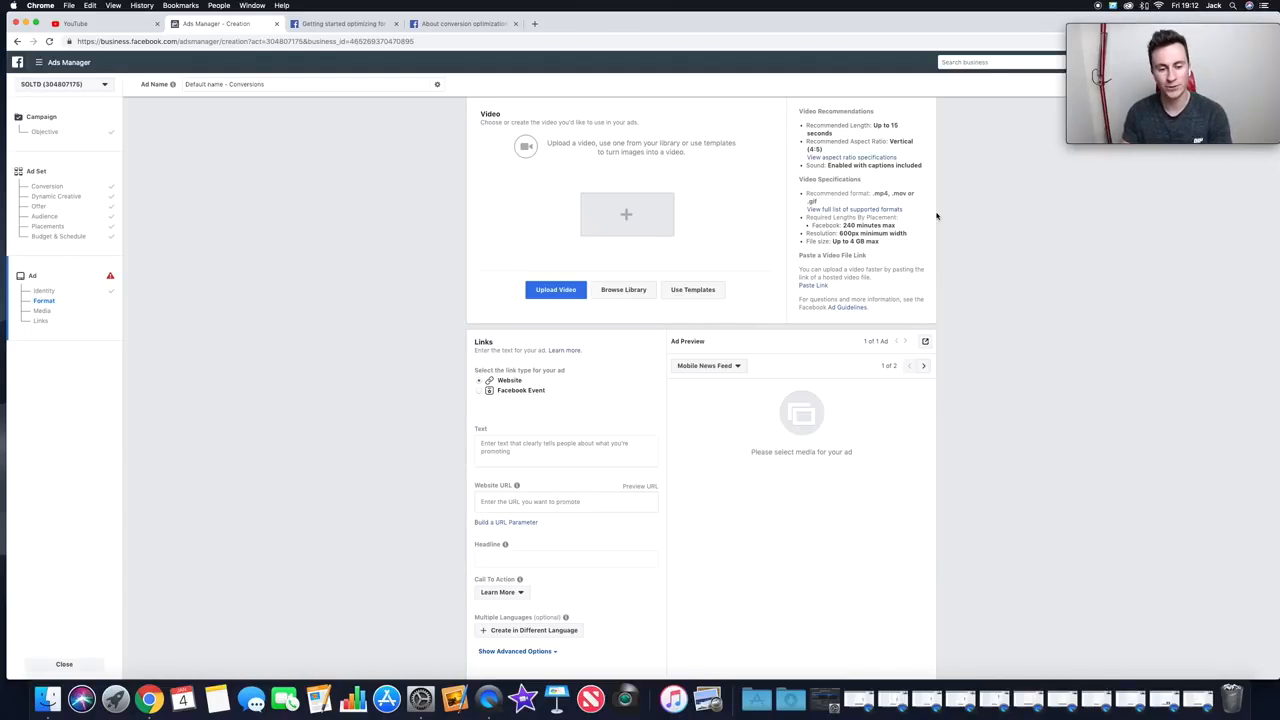
{"action": "scroll", "coordinate": [937, 215], "scroll_direction": "down", "scroll_amount": 3}
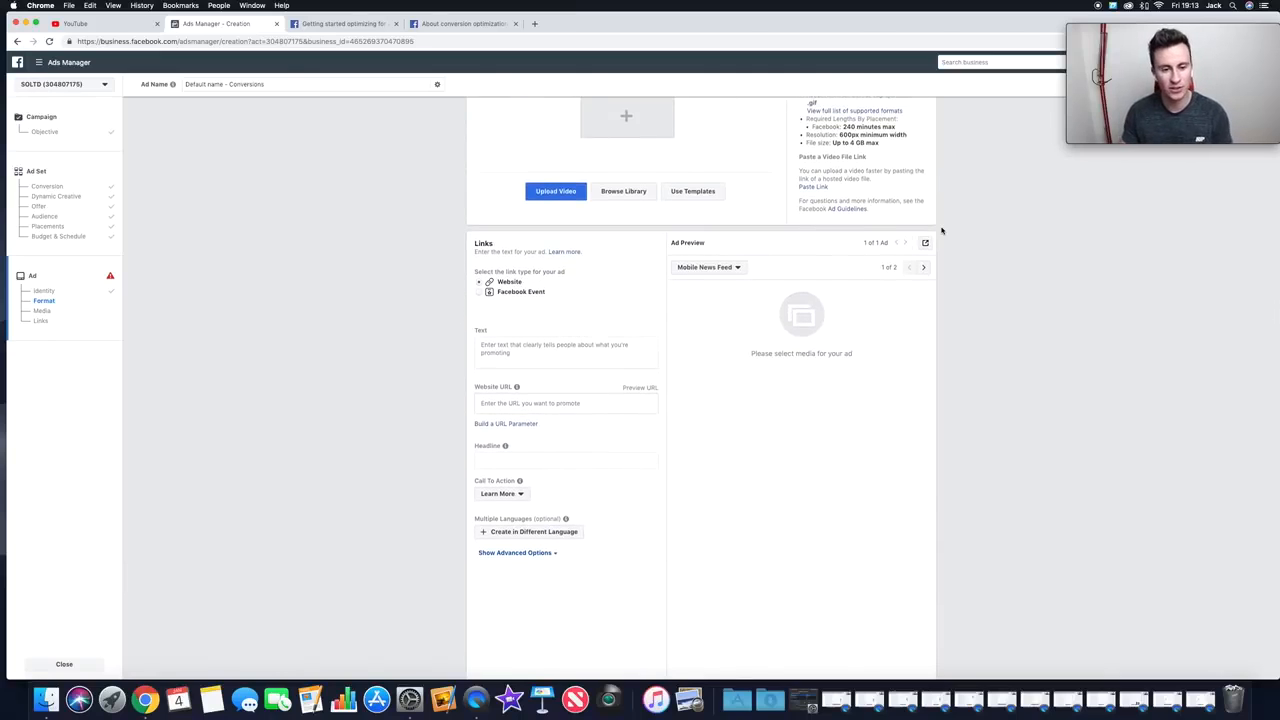
{"action": "left_click", "coordinate": [530, 354]}
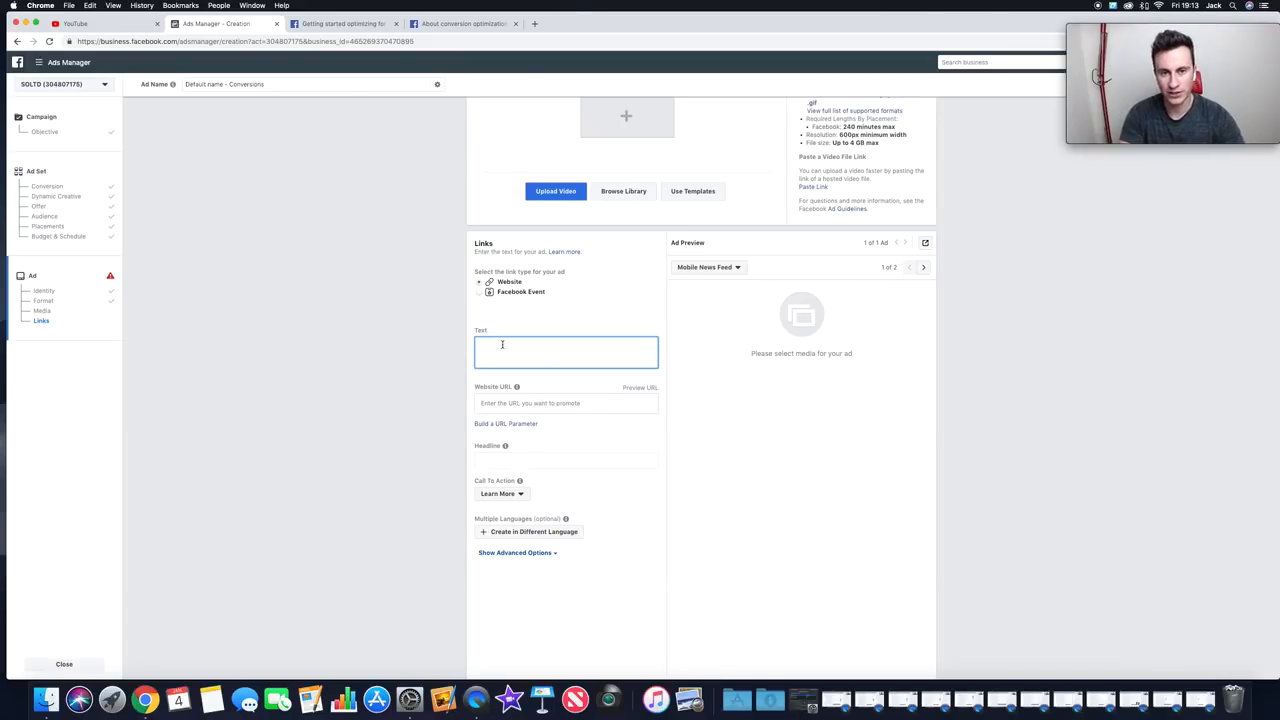
{"action": "type", "text": "Do you walk your dog in the dark?"}
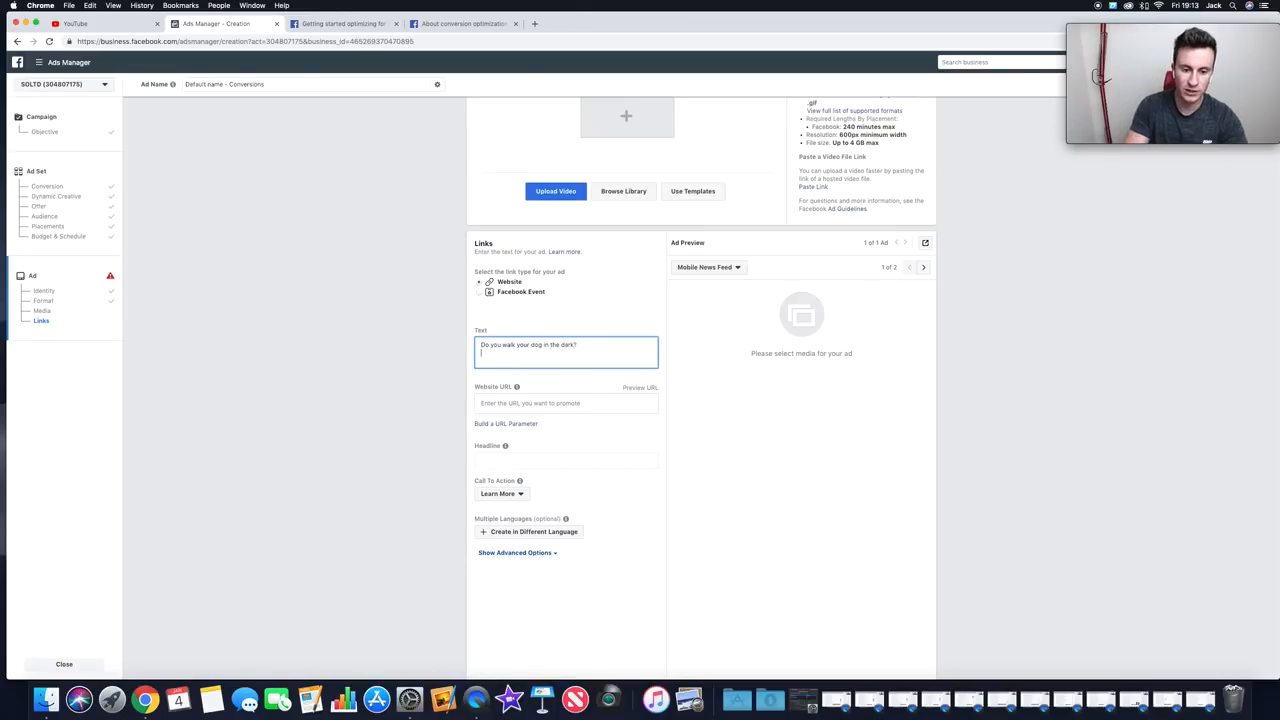
{"action": "key", "text": "Return"}
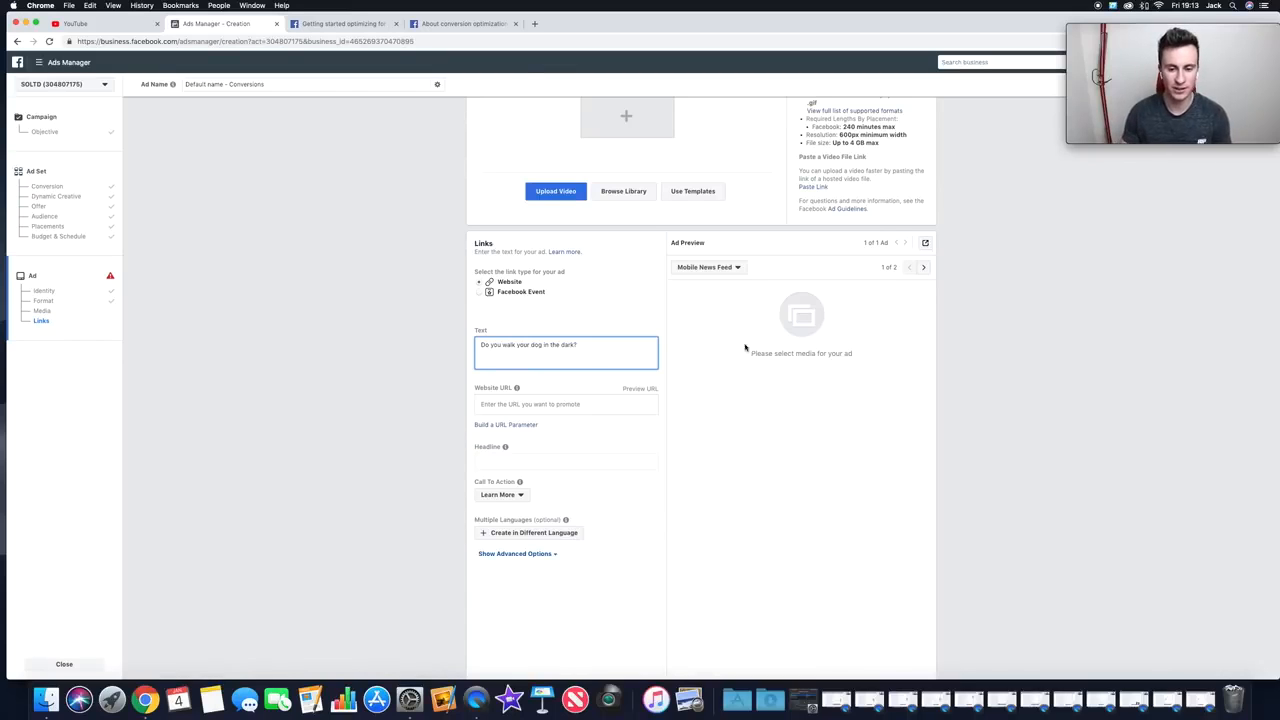
{"action": "left_click", "coordinate": [961, 300]}
- Switch the ad format to Single Image and add the free stock image of the Entrepreneur chalkboard
{"action": "scroll", "coordinate": [965, 298], "scroll_direction": "up", "scroll_amount": 5}
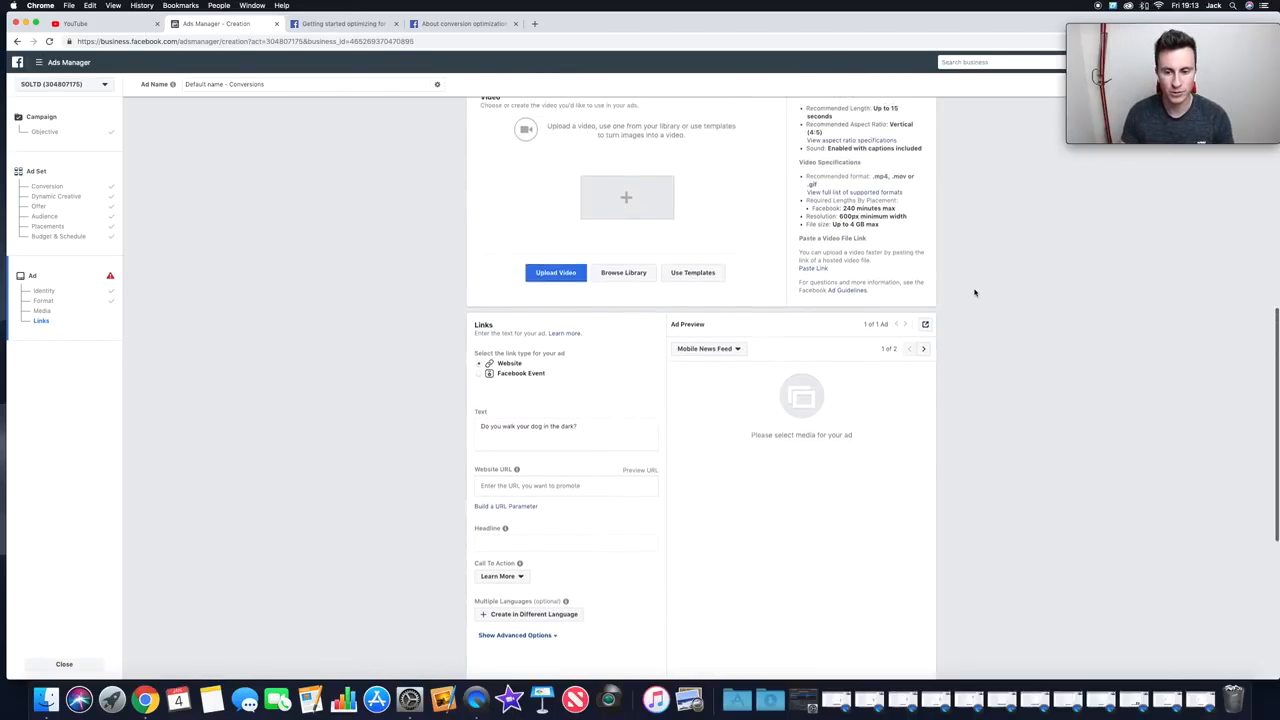
{"action": "scroll", "coordinate": [975, 293], "scroll_direction": "up", "scroll_amount": 2}
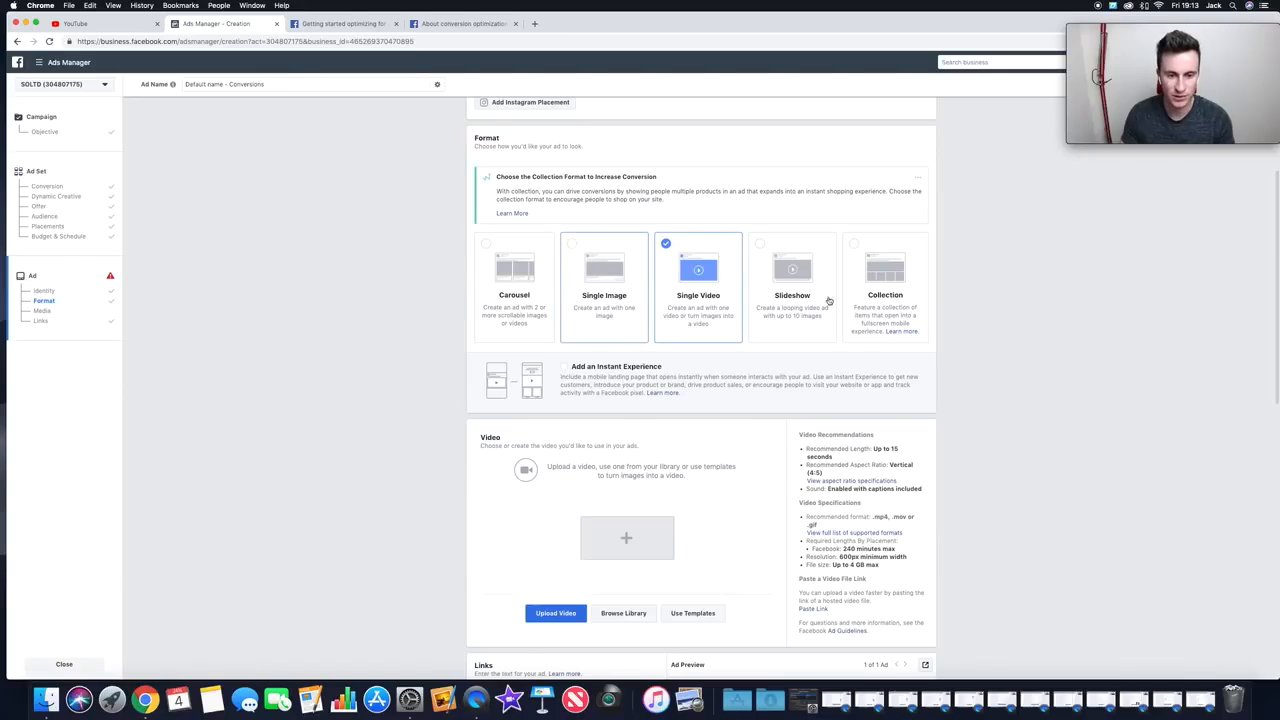
{"action": "scroll", "coordinate": [978, 300], "scroll_direction": "down", "scroll_amount": 3}
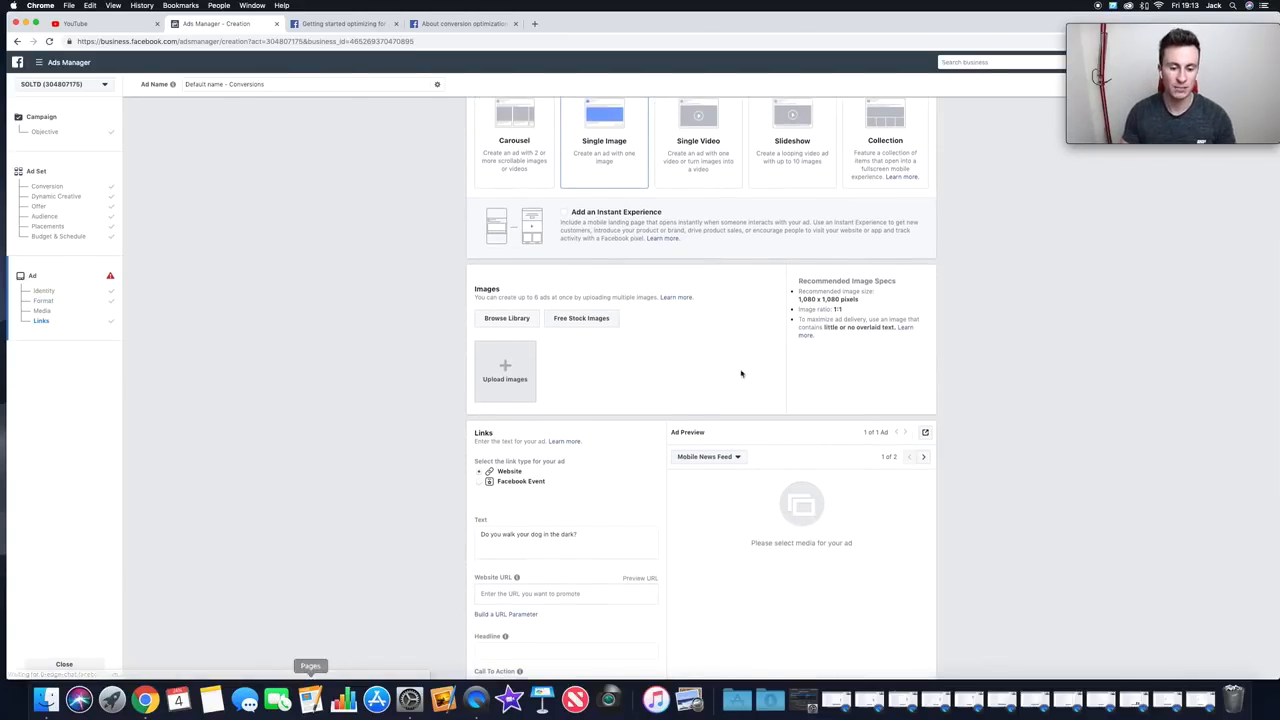
{"action": "scroll", "coordinate": [1015, 288], "scroll_direction": "up", "scroll_amount": 2}
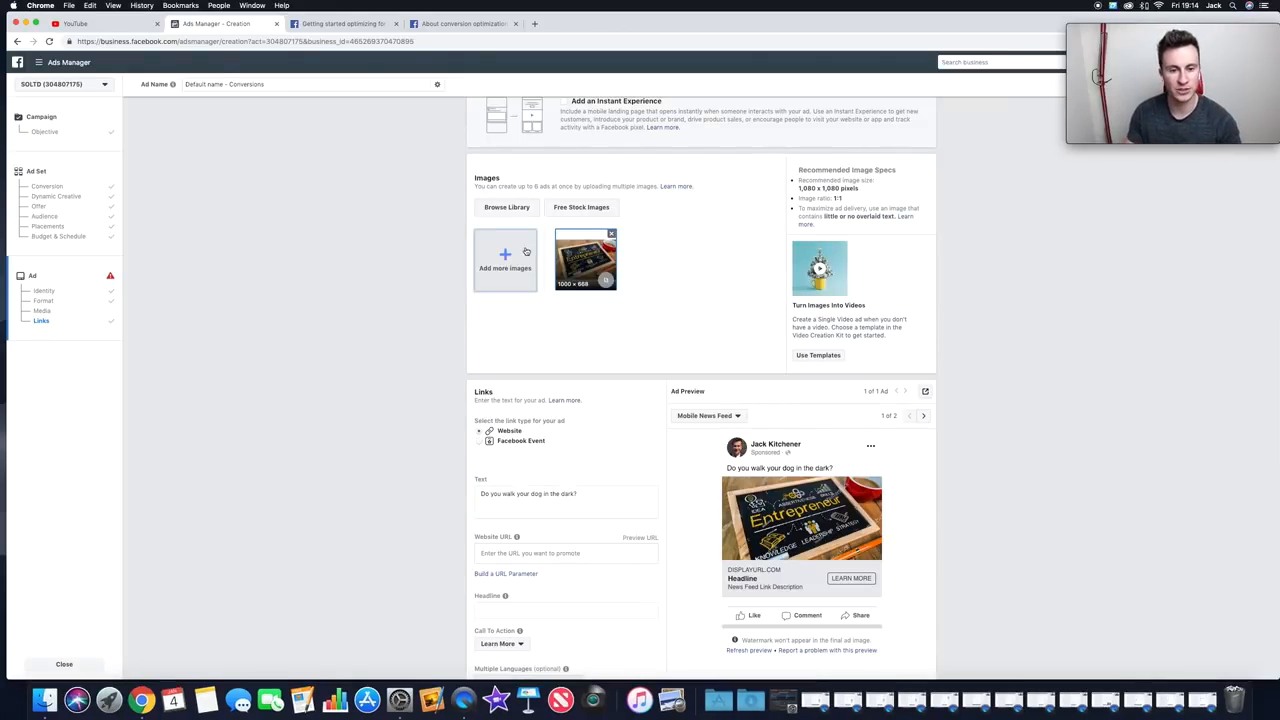
{"action": "scroll", "coordinate": [642, 225], "scroll_direction": "down", "scroll_amount": 1}
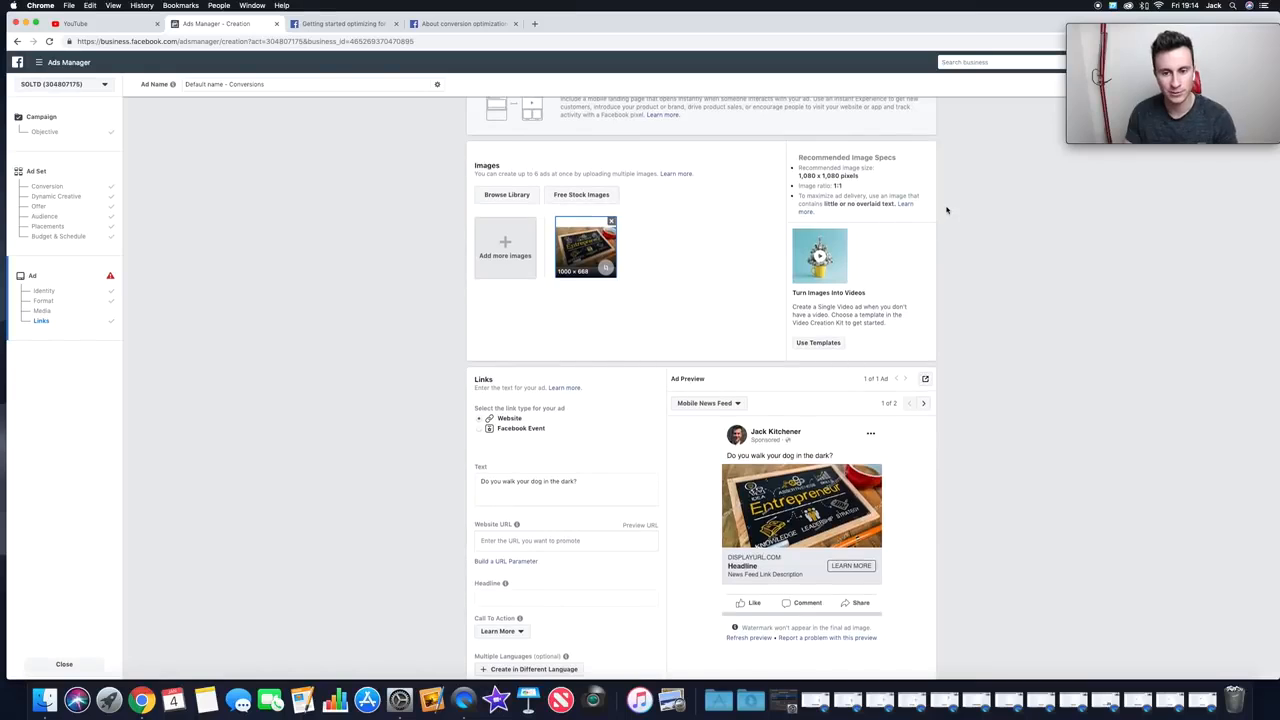
{"action": "scroll", "coordinate": [946, 206], "scroll_direction": "up", "scroll_amount": 4}
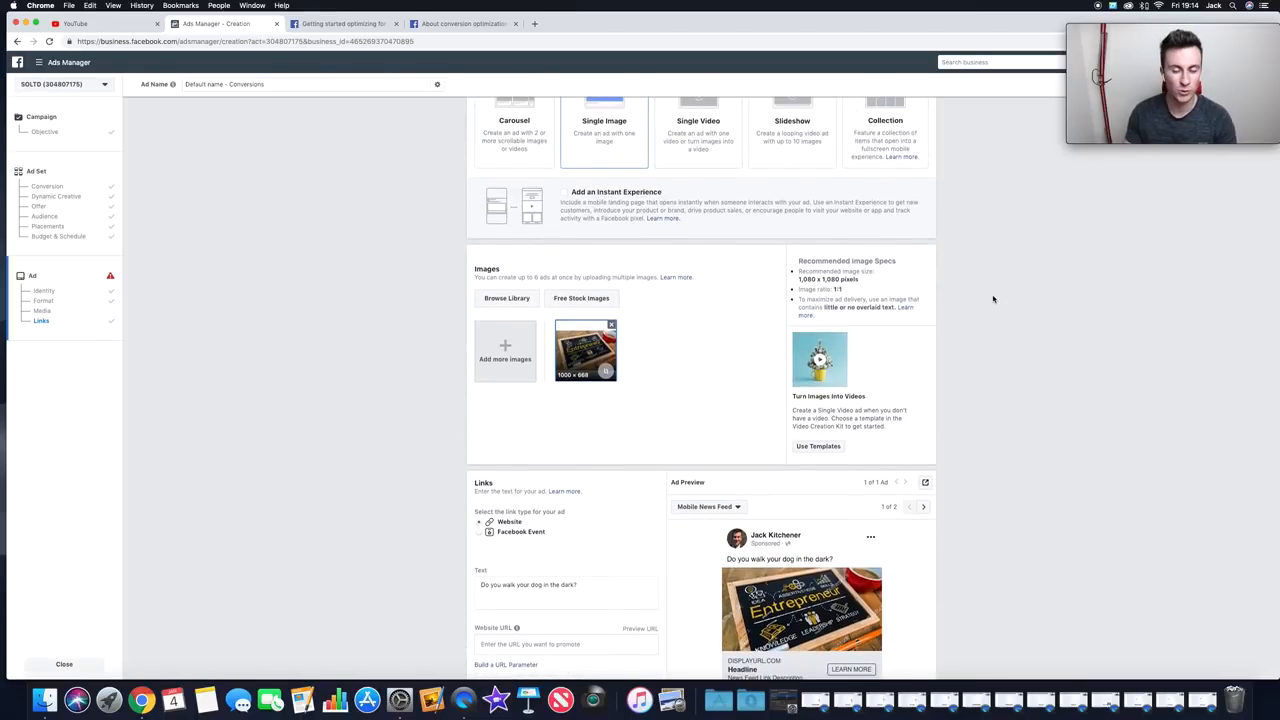
- Extend the ad text with "Keep your dog safe from traffic with this LED Dog Collar" and, after a blank line, "Get Yours Here ->"
{"action": "scroll", "coordinate": [991, 296], "scroll_direction": "down", "scroll_amount": 6}
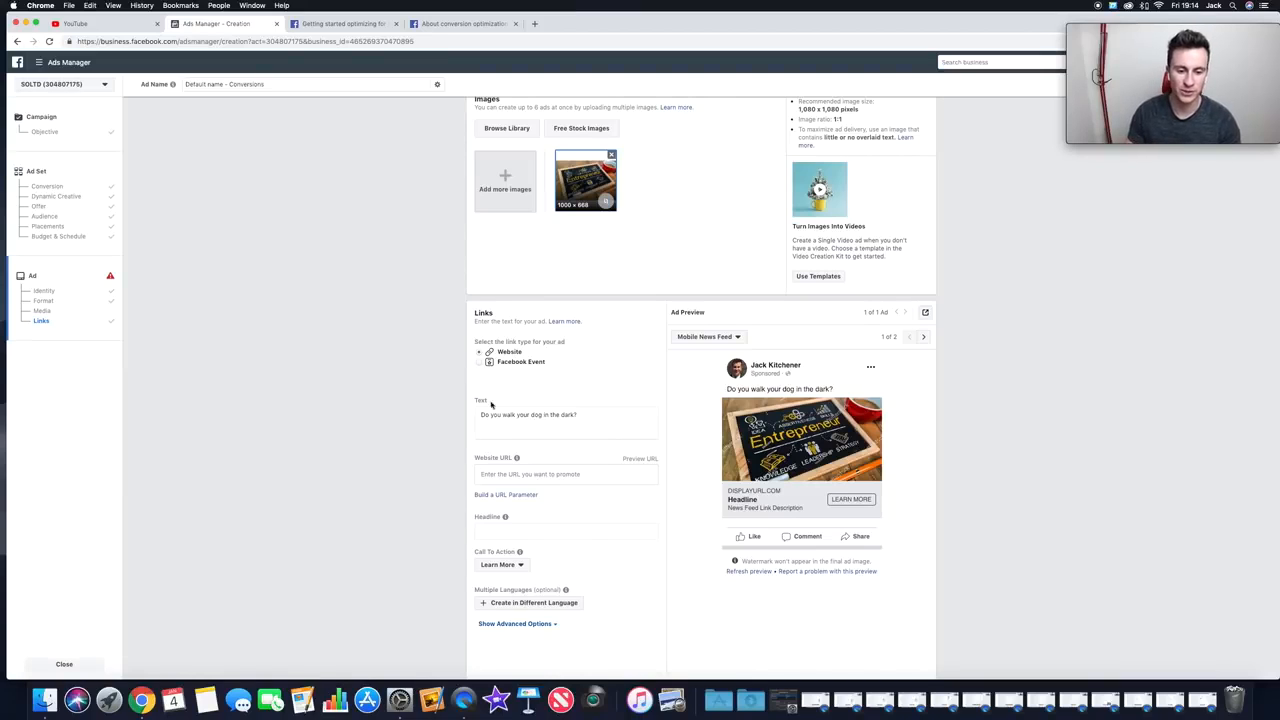
{"action": "scroll", "coordinate": [491, 404], "scroll_direction": "down", "scroll_amount": 1}
{"action": "left_click", "coordinate": [582, 375]}
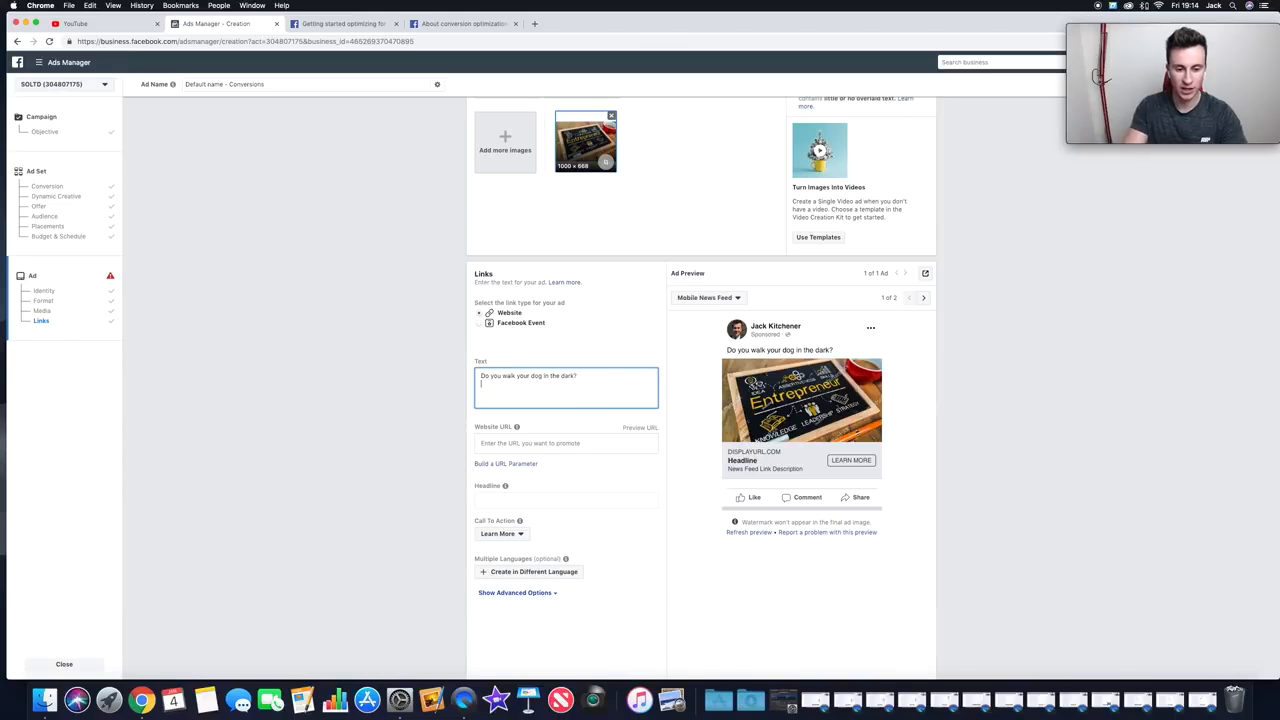
{"action": "type", "text": "Keep"}
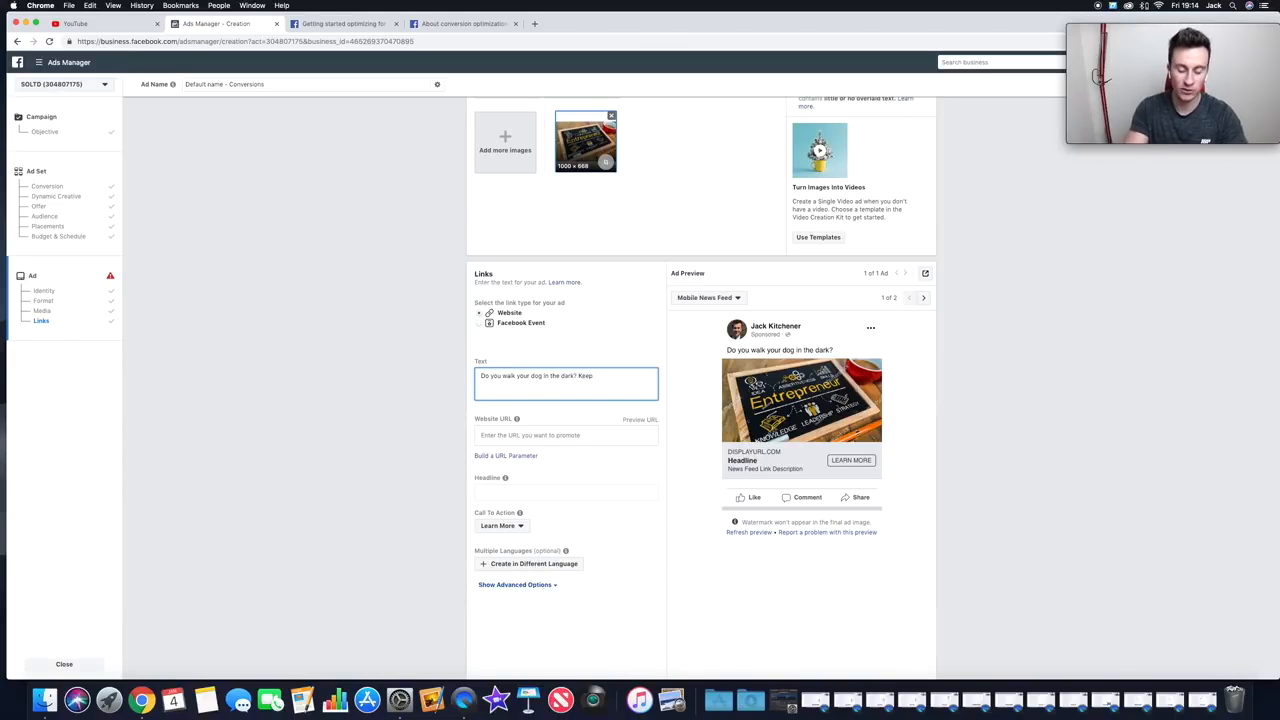
{"action": "type", "text": " your dog safe from tra"}
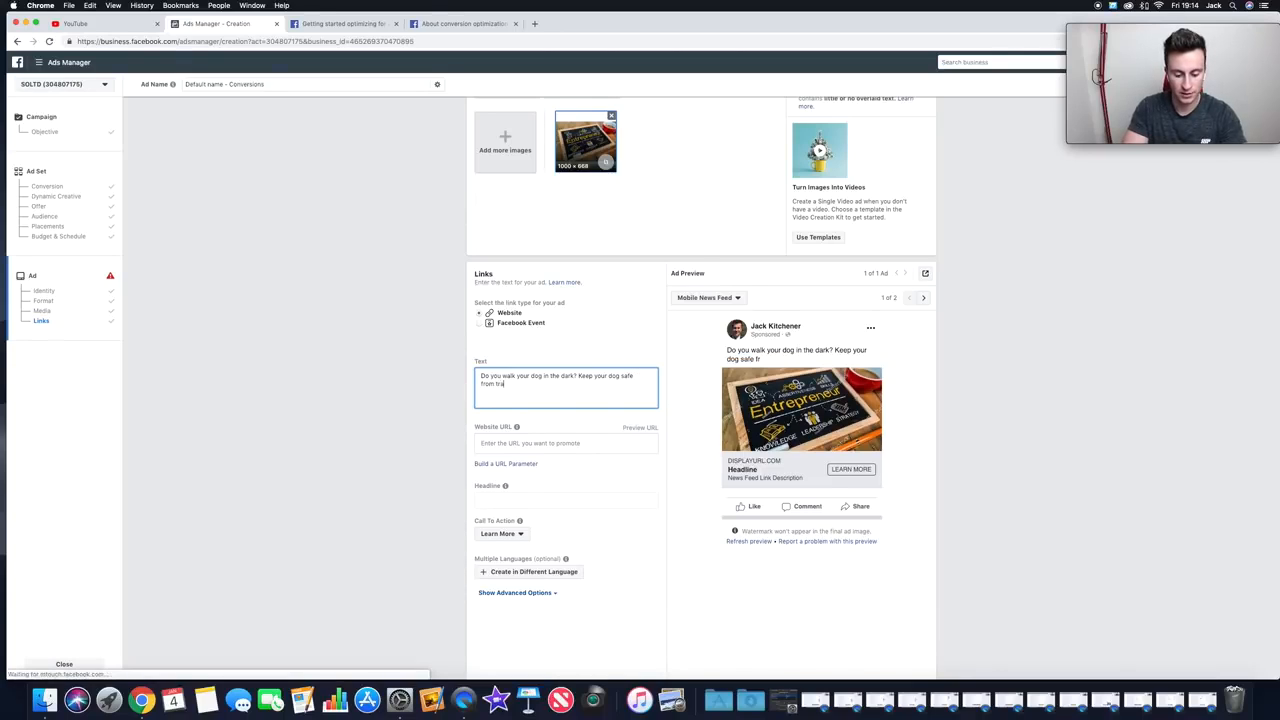
{"action": "type", "text": "ffic with this LED Dog Collar"}
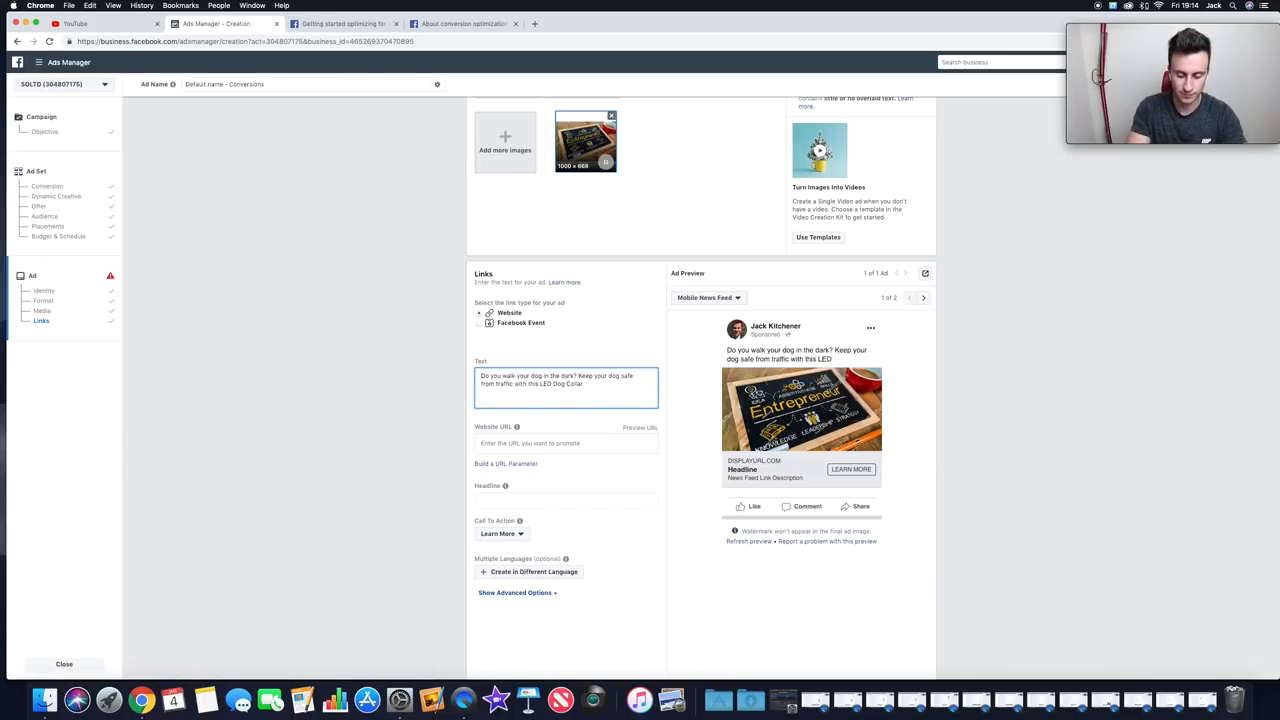
{"action": "key", "text": "Return"}
{"action": "key", "text": "Return"}
{"action": "type", "text": "Get Yours Here ->"}
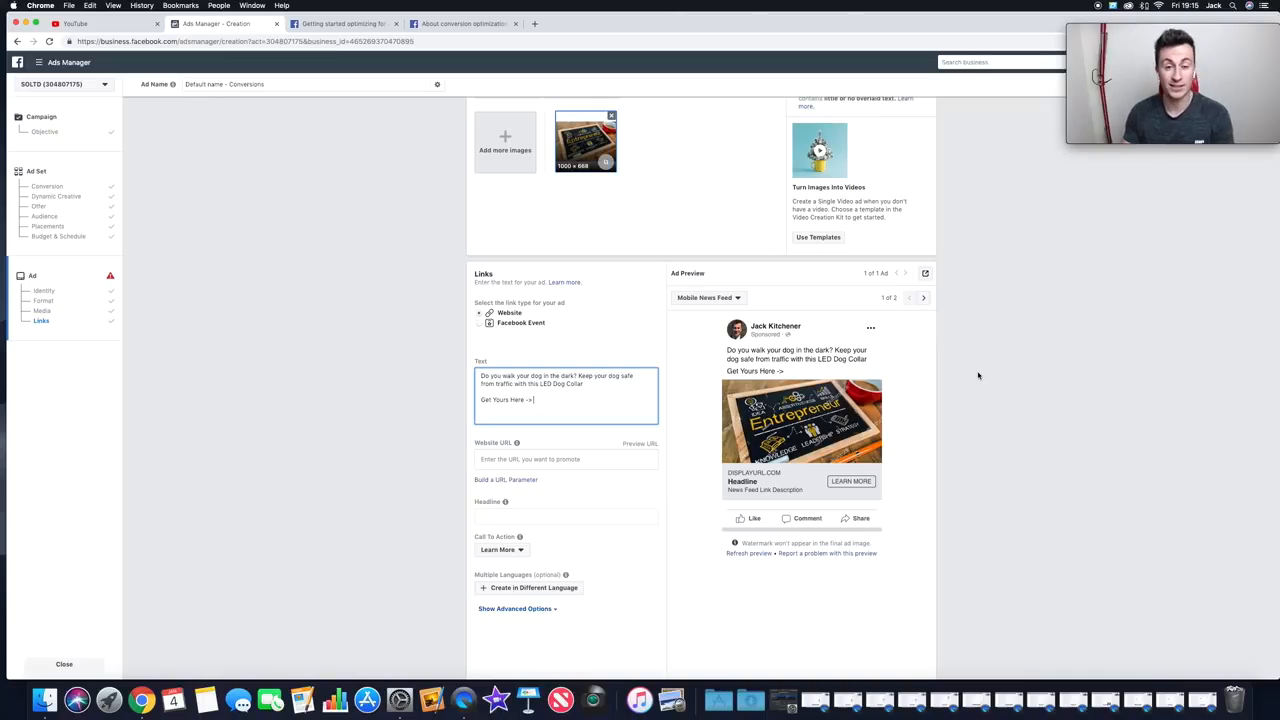
- Set the ad's headline to PAYPAL WELCOME, leaving the website URL empty
{"action": "left_click", "coordinate": [587, 455]}
{"action": "scroll", "coordinate": [373, 402], "scroll_direction": "down", "scroll_amount": 1}
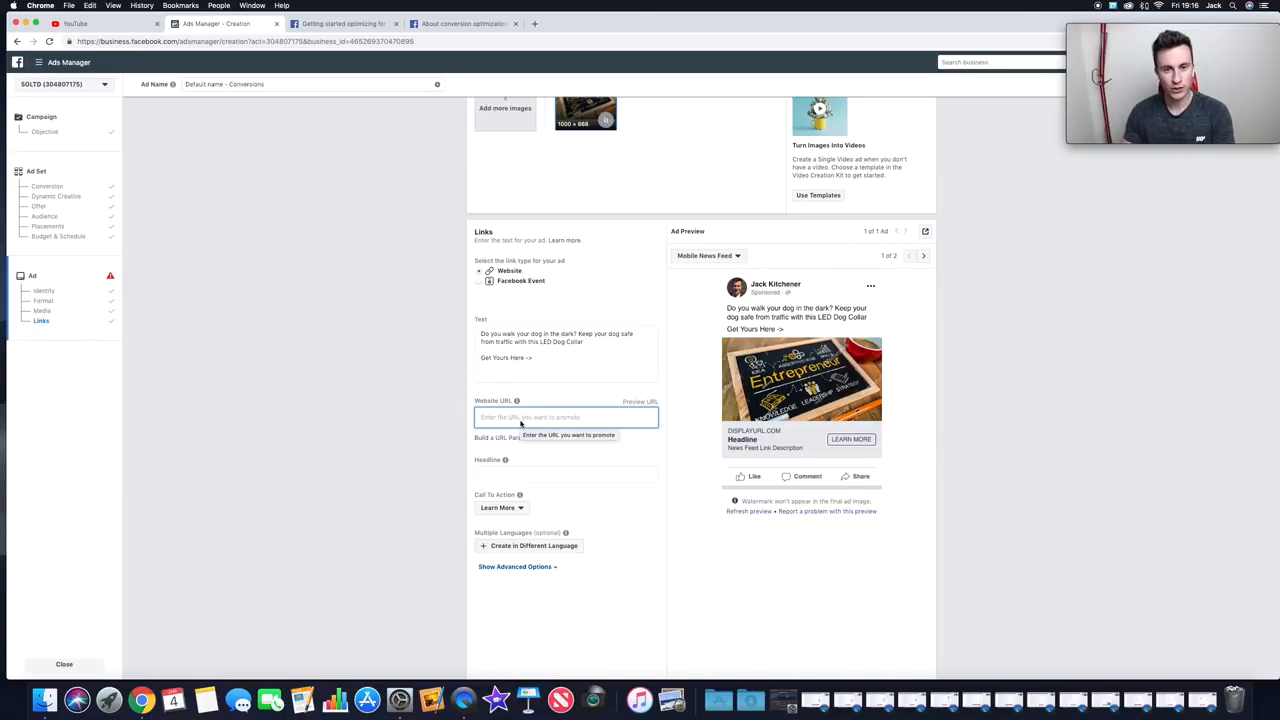
{"action": "left_click", "coordinate": [511, 476]}
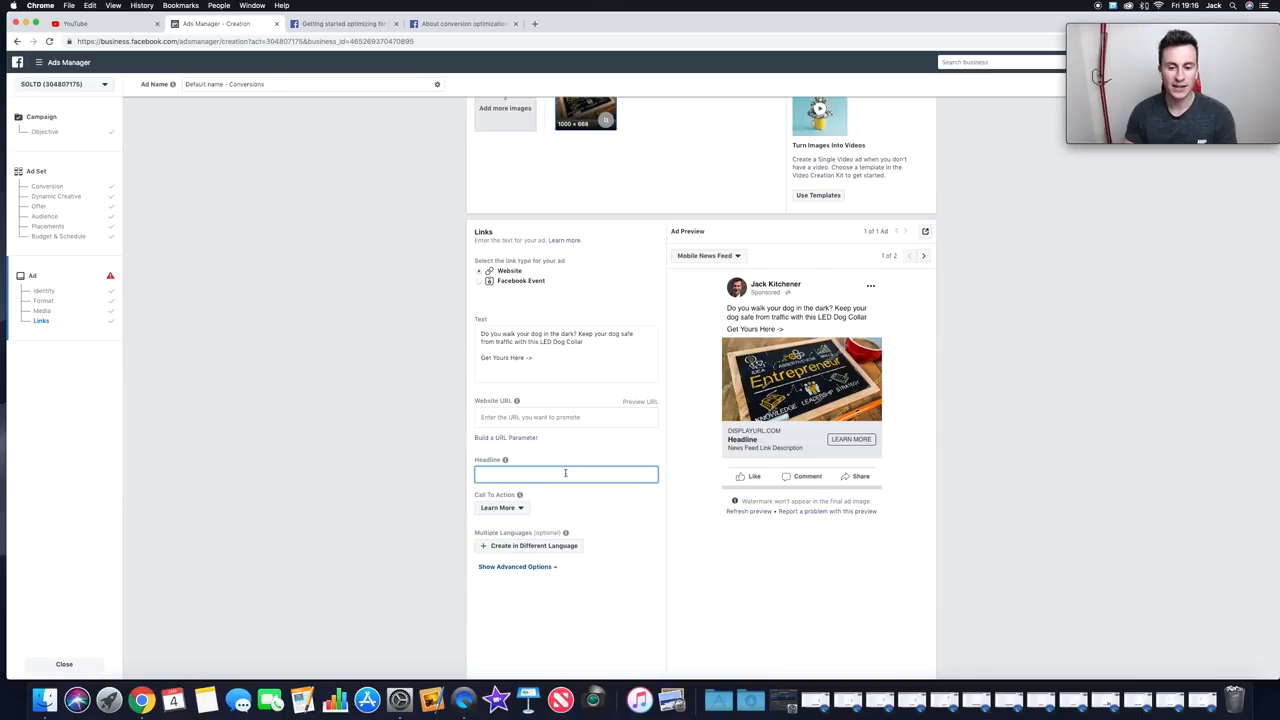
{"action": "left_click", "coordinate": [730, 438]}
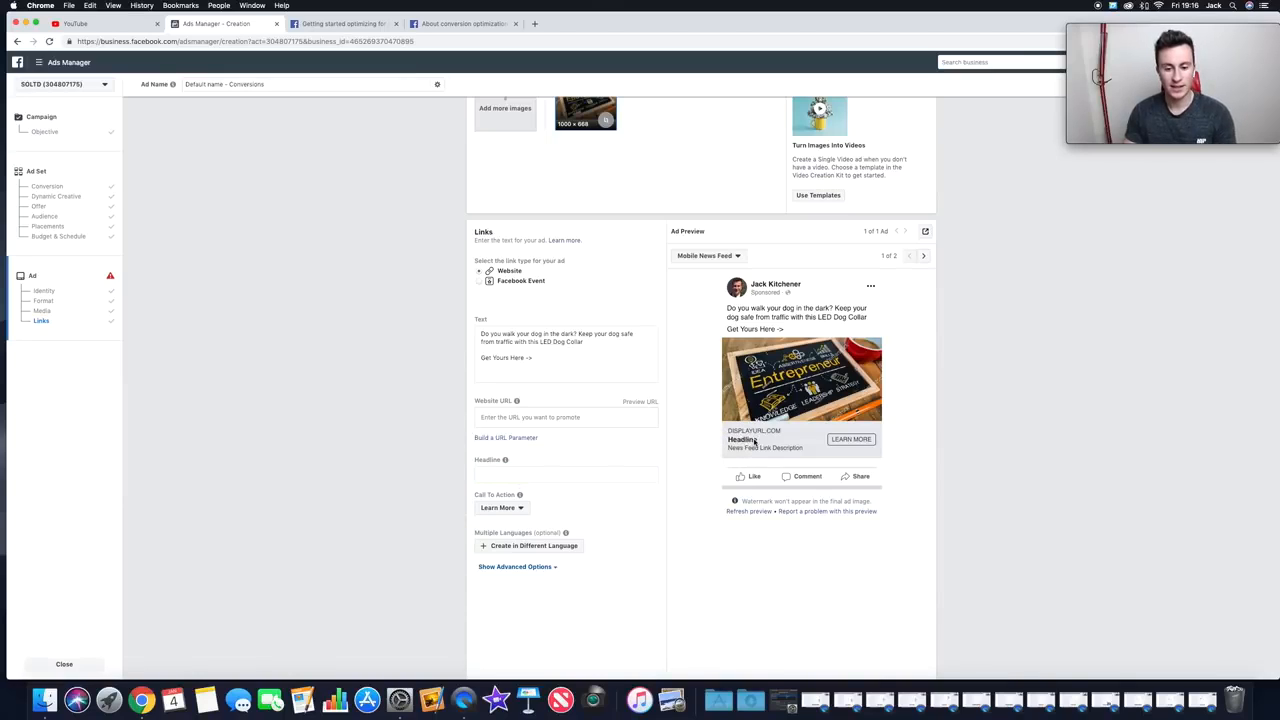
{"action": "left_click", "coordinate": [548, 475]}
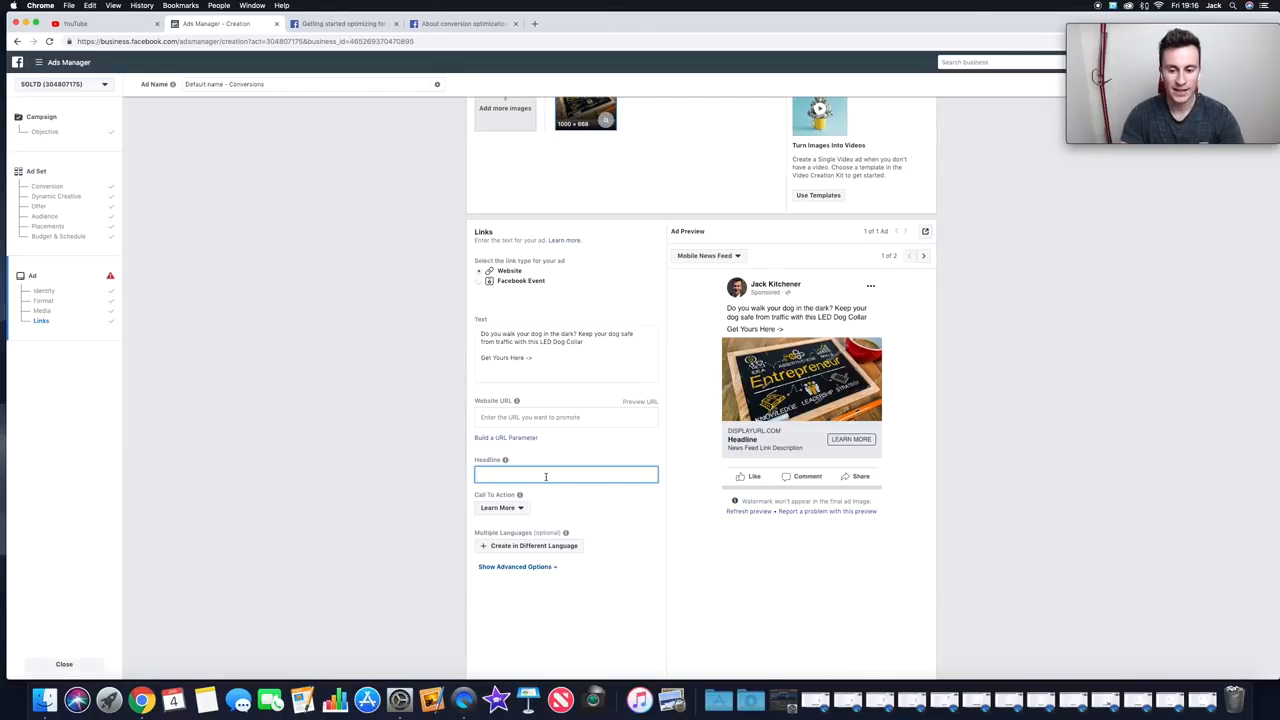
{"action": "type", "text": "PAYPAL WELCOME"}
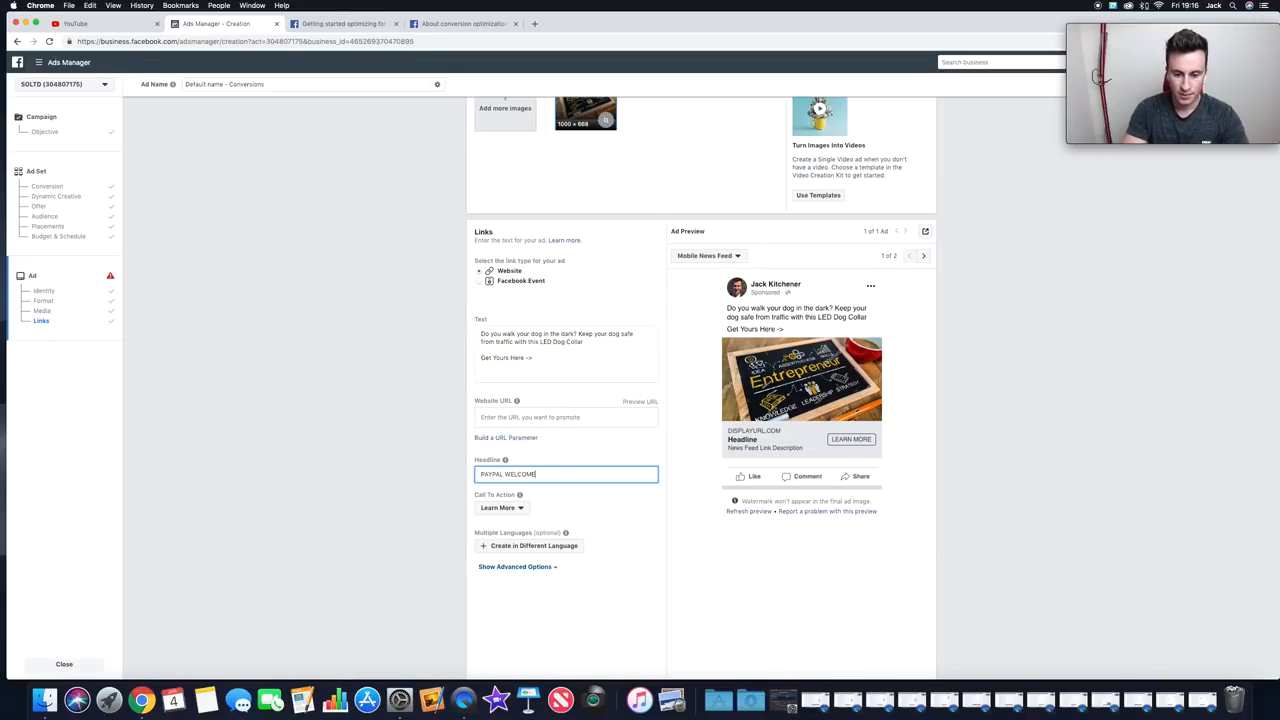
{"action": "left_click", "coordinate": [432, 477]}
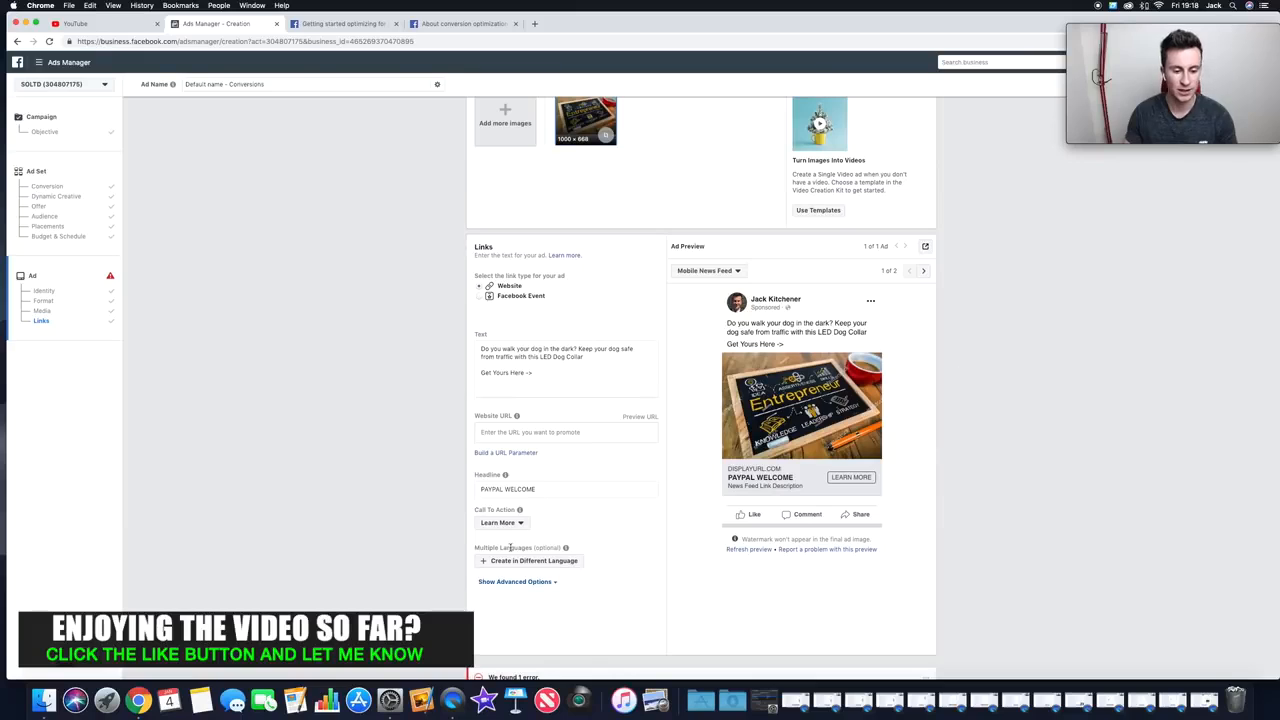
- Set the ad's call to action to Shop Now
{"action": "left_click", "coordinate": [490, 523]}
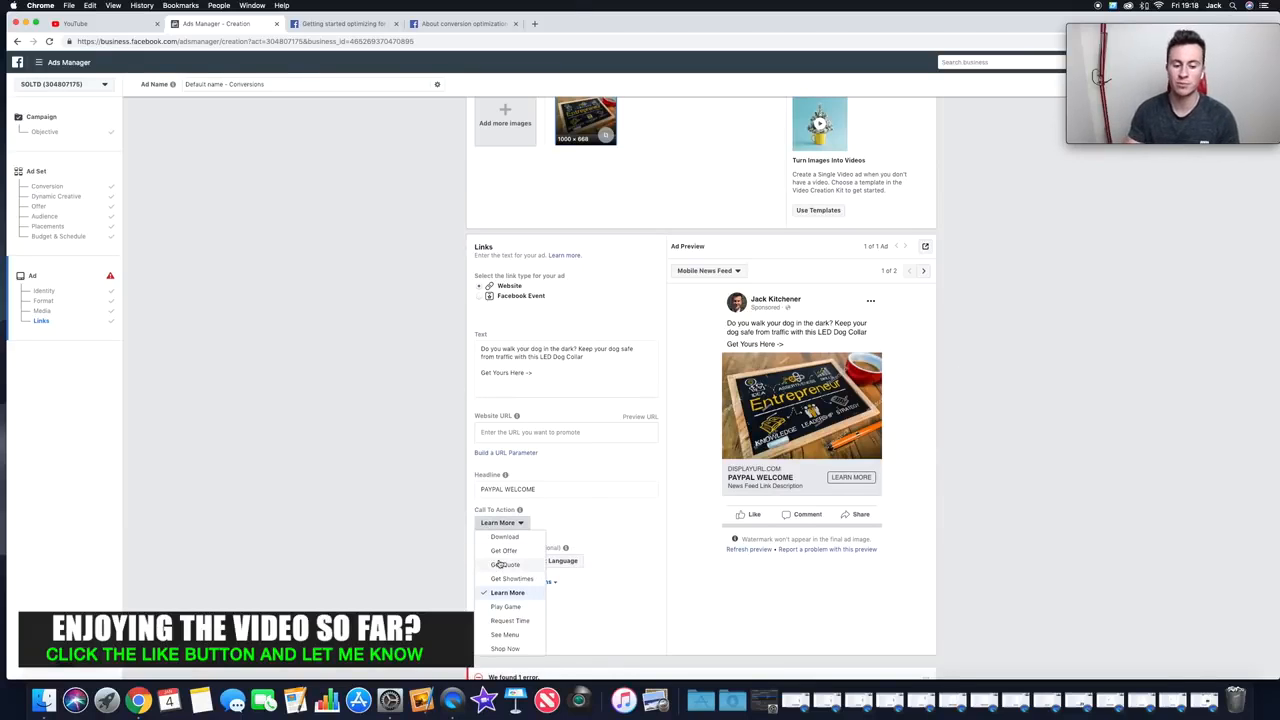
{"action": "scroll", "coordinate": [502, 580], "scroll_direction": "down", "scroll_amount": 3}
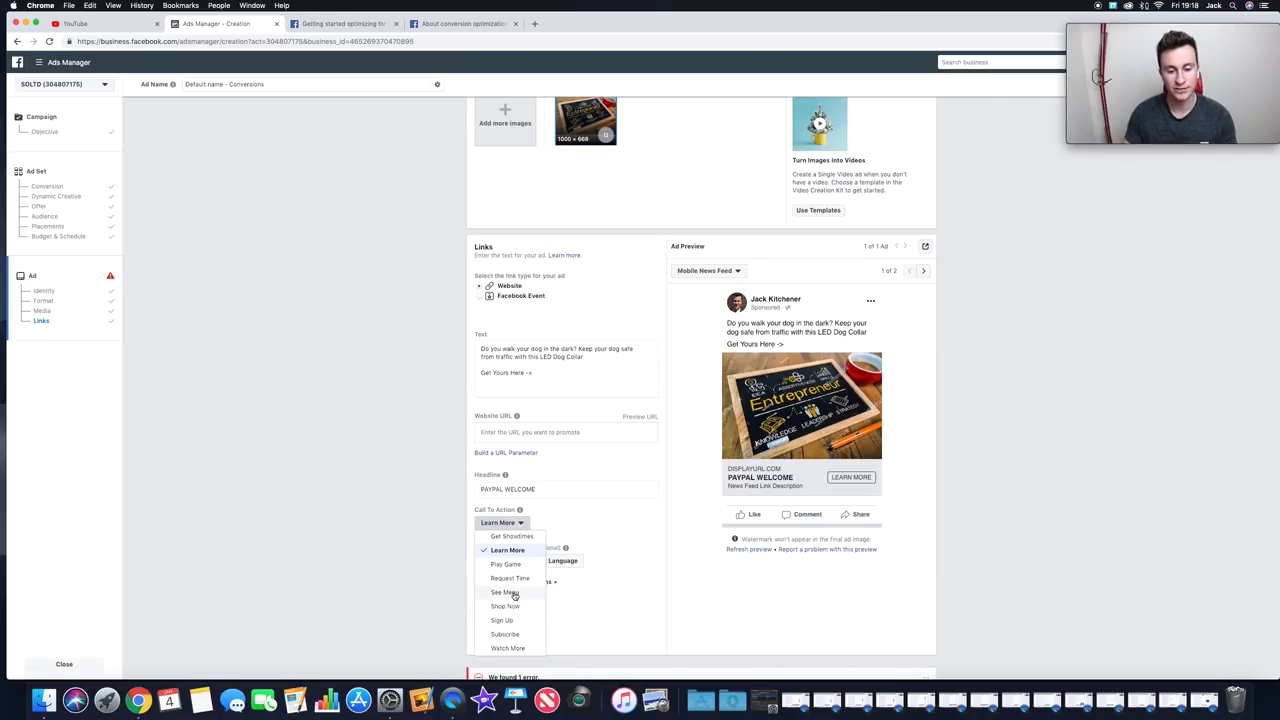
{"action": "left_click", "coordinate": [505, 606]}
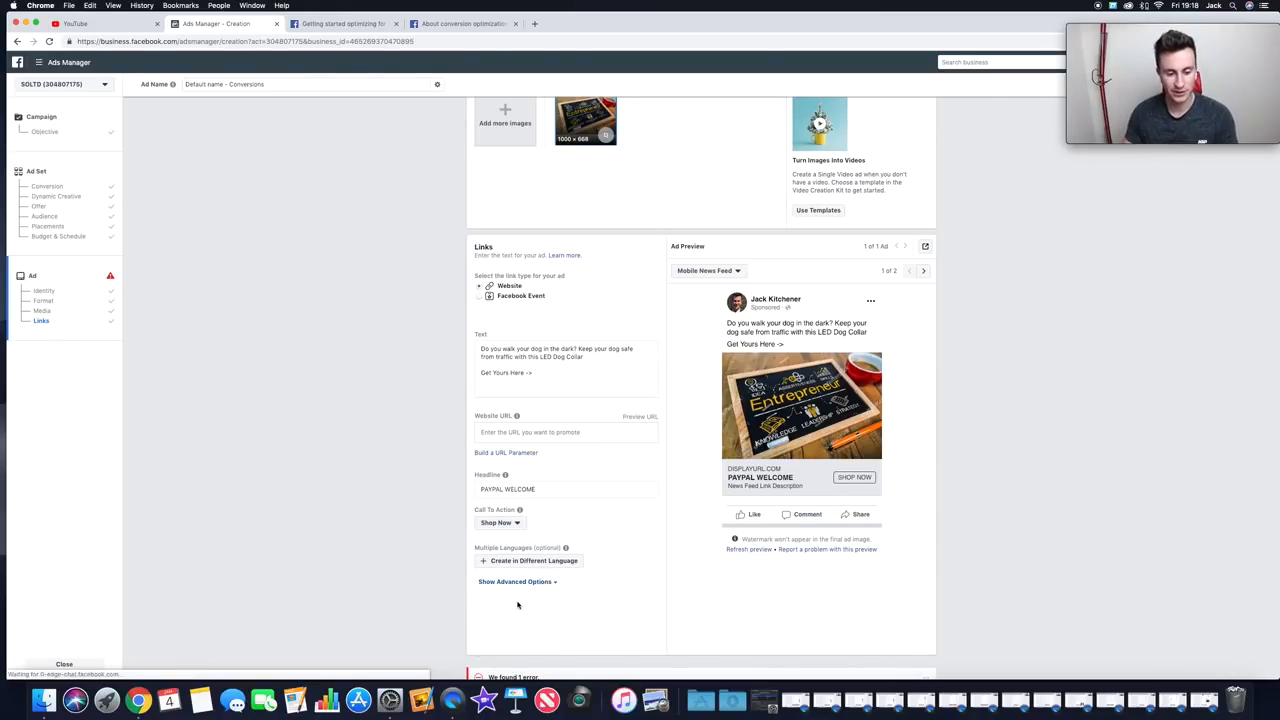
- Show the advanced link options, set the News Feed link description to "Over 10+ Colours Available", and check the ad preview
{"action": "scroll", "coordinate": [447, 548], "scroll_direction": "down", "scroll_amount": 1}
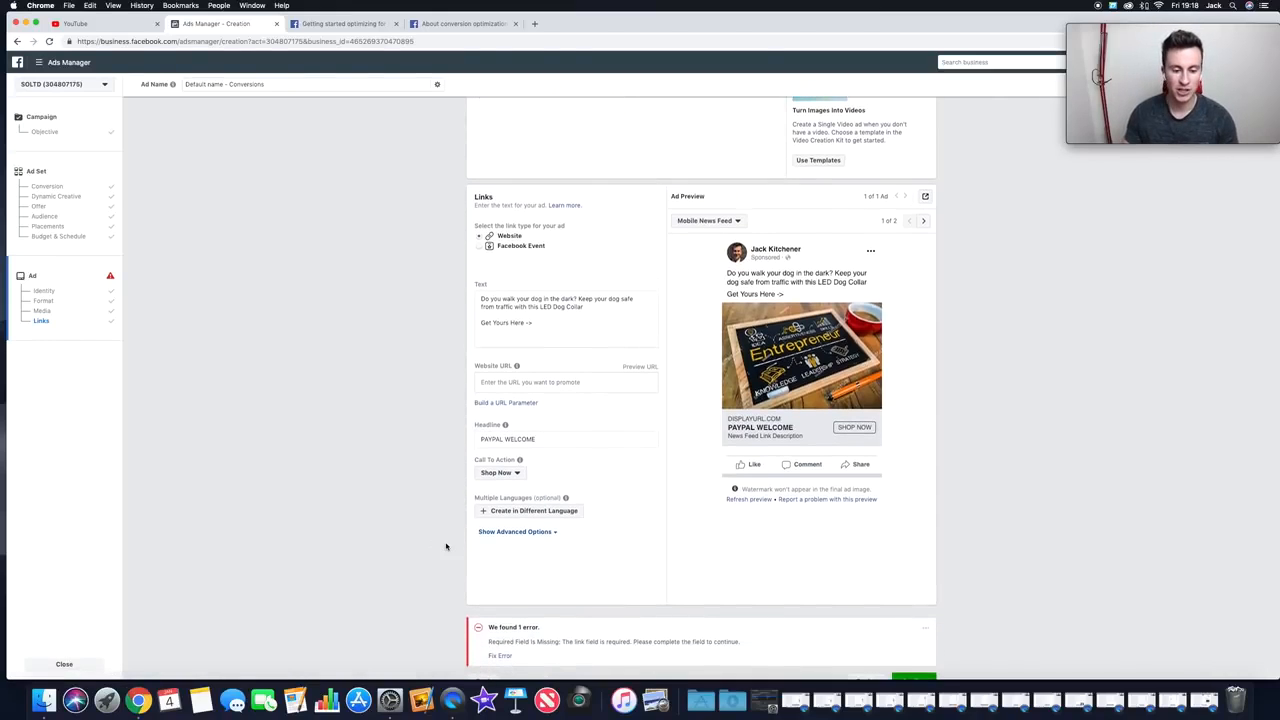
{"action": "left_click", "coordinate": [537, 533]}
{"action": "scroll", "coordinate": [408, 532], "scroll_direction": "down", "scroll_amount": 2}
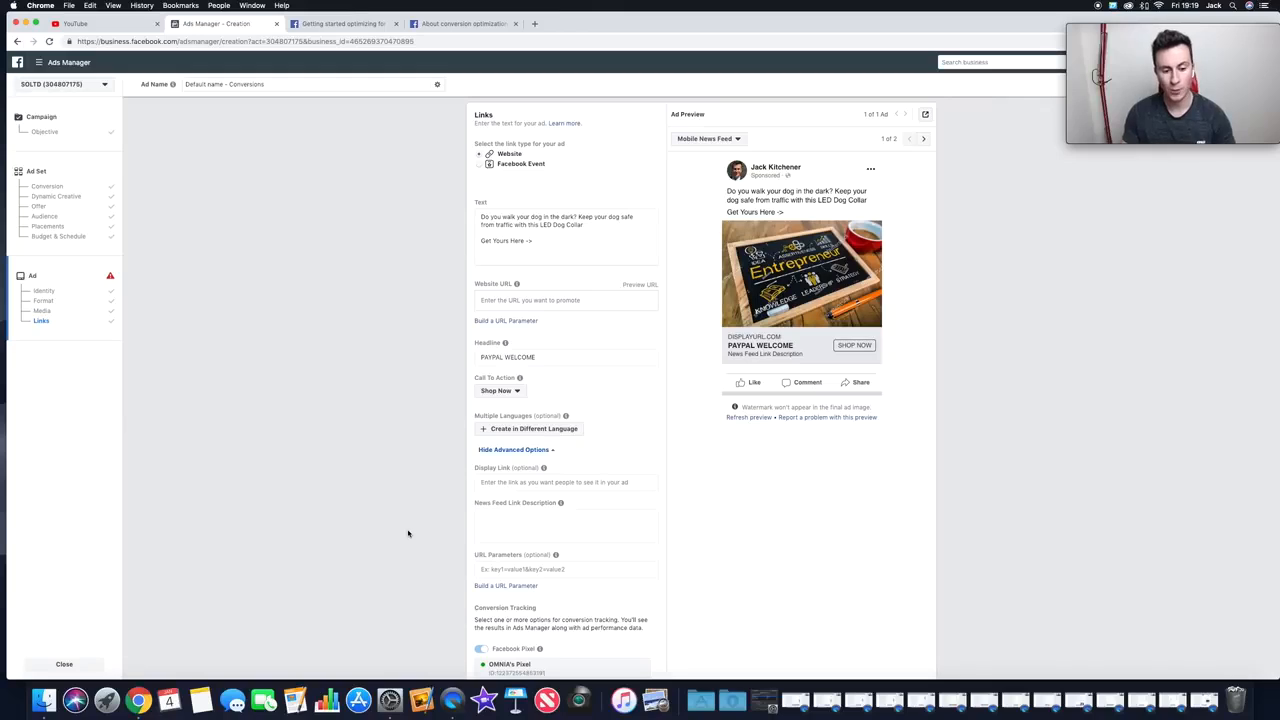
{"action": "left_click", "coordinate": [495, 482]}
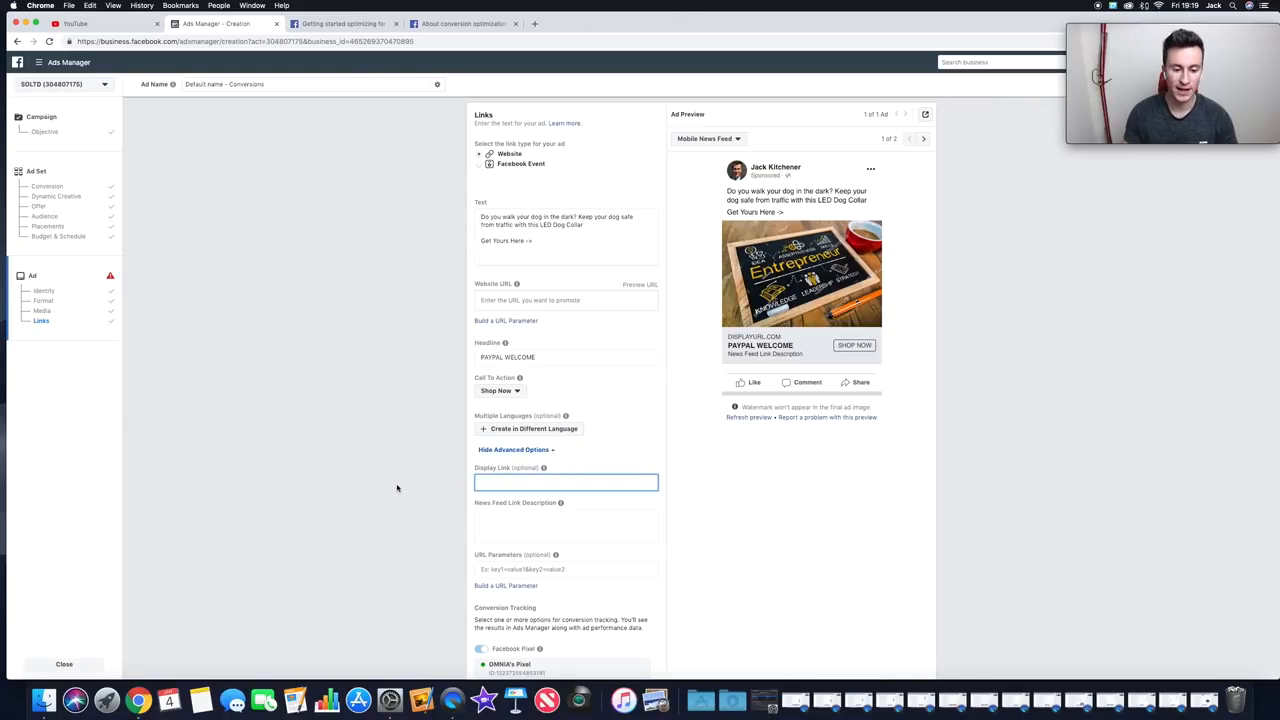
{"action": "left_click", "coordinate": [502, 519]}
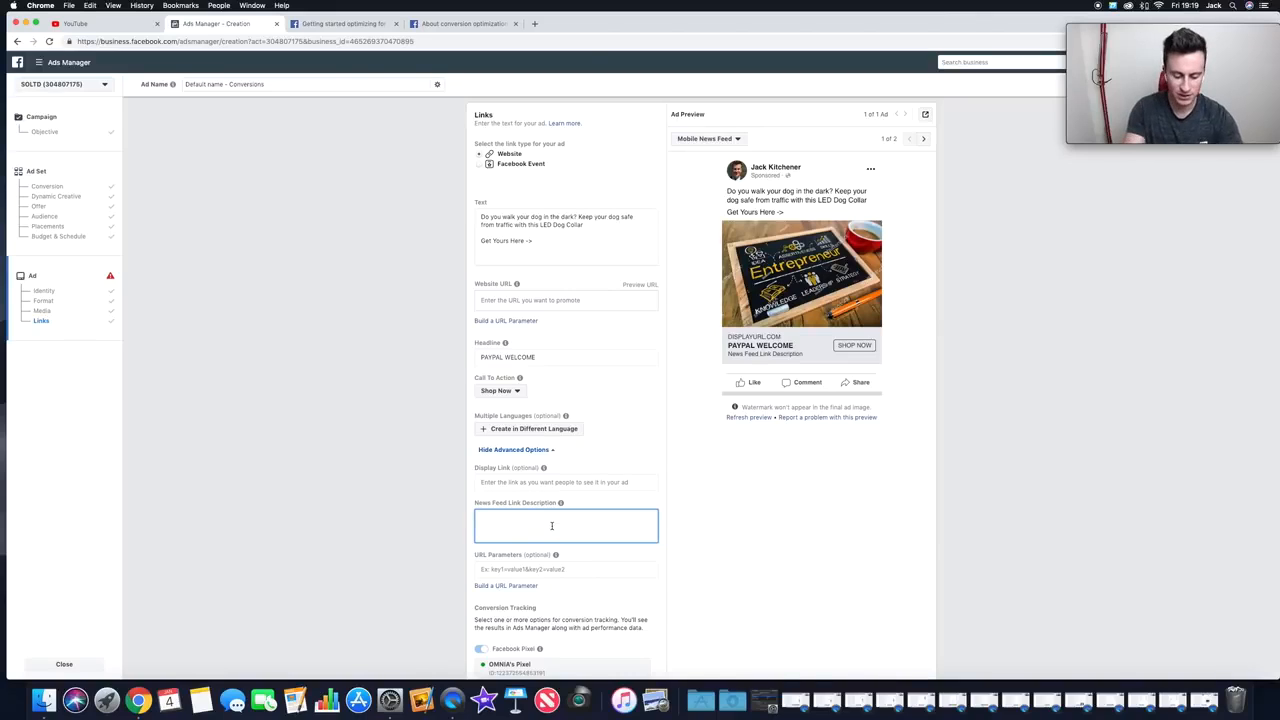
{"action": "type", "text": "Over 10+ Colours Available"}
{"action": "left_click", "coordinate": [680, 491]}
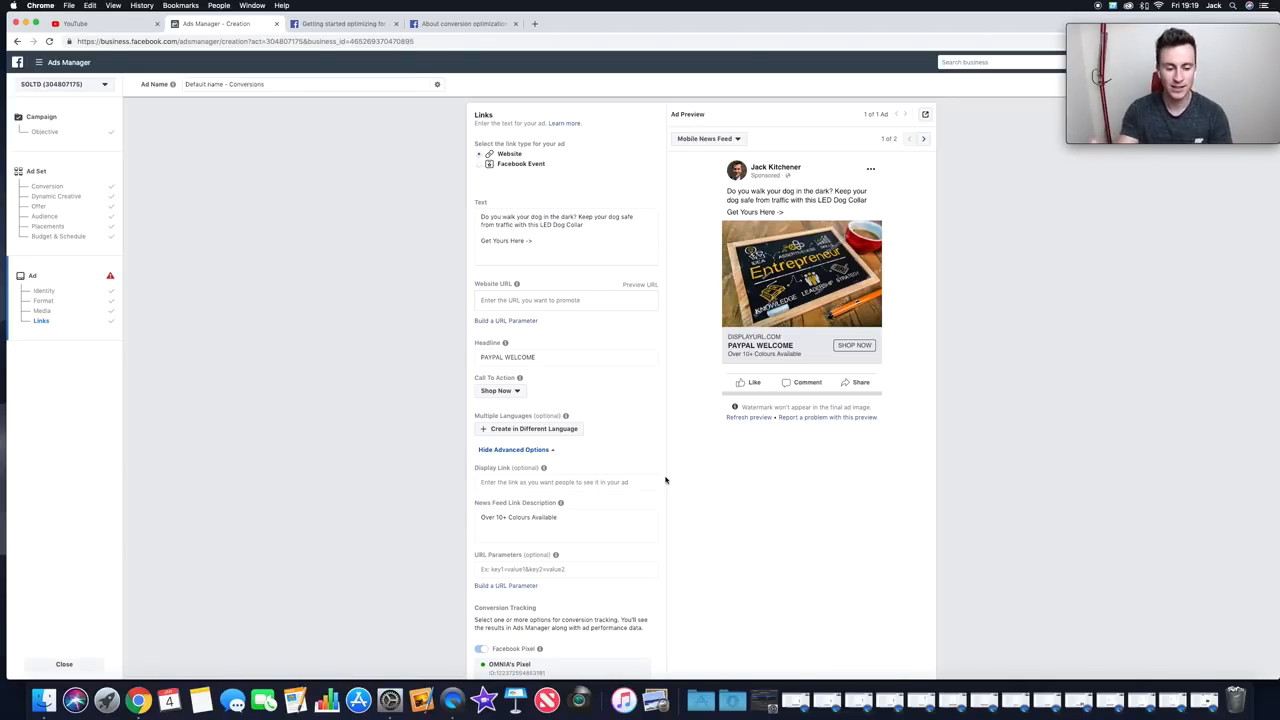
{"action": "scroll", "coordinate": [664, 474], "scroll_direction": "up", "scroll_amount": 5}
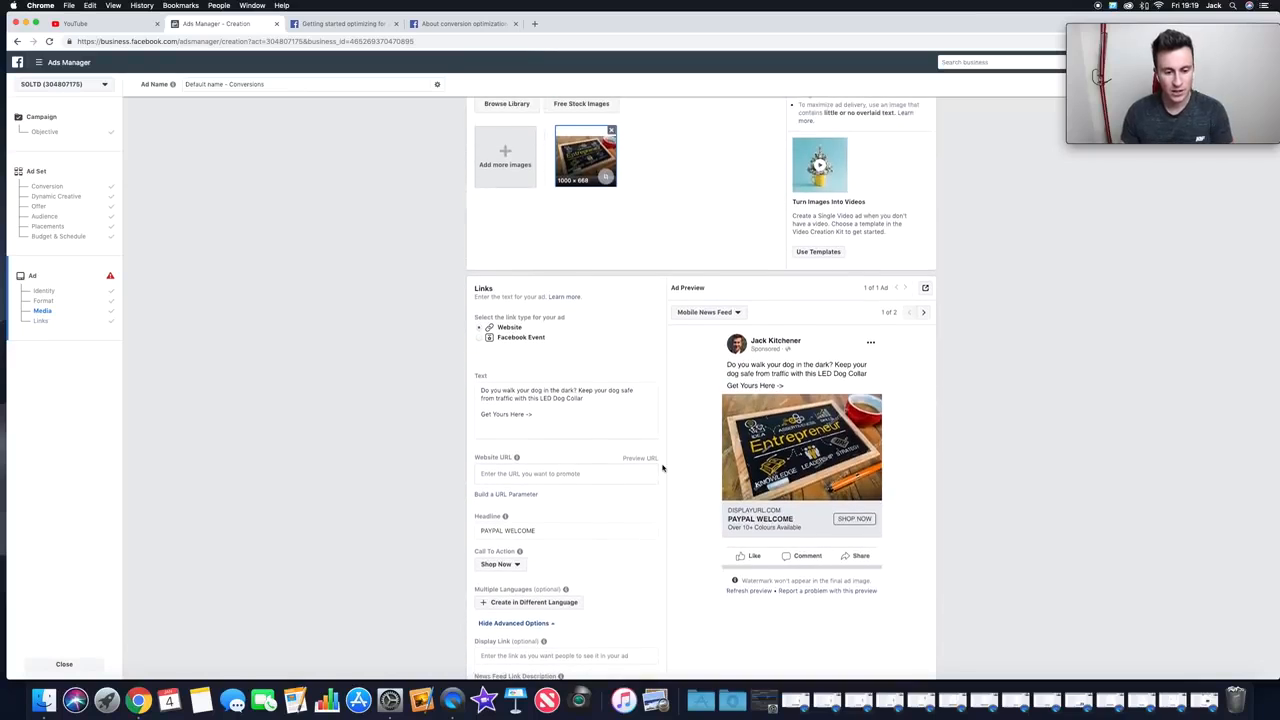
{"action": "scroll", "coordinate": [963, 290], "scroll_direction": "down", "scroll_amount": 2}
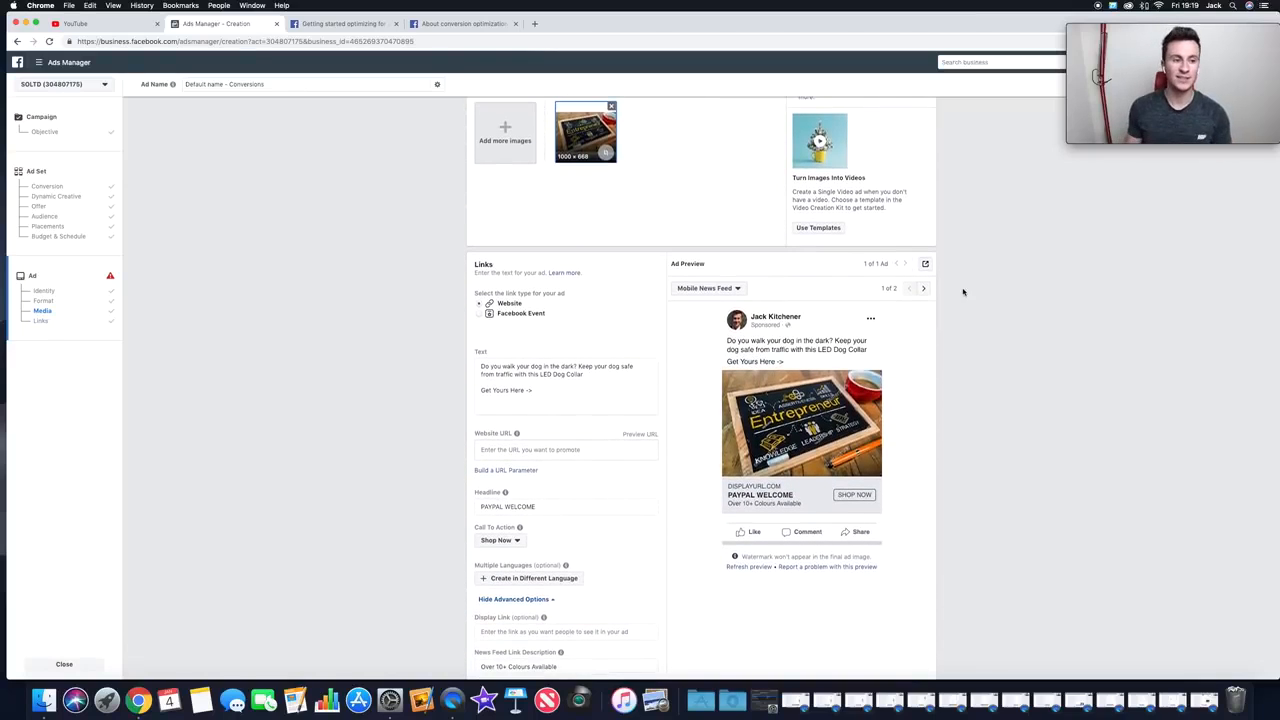